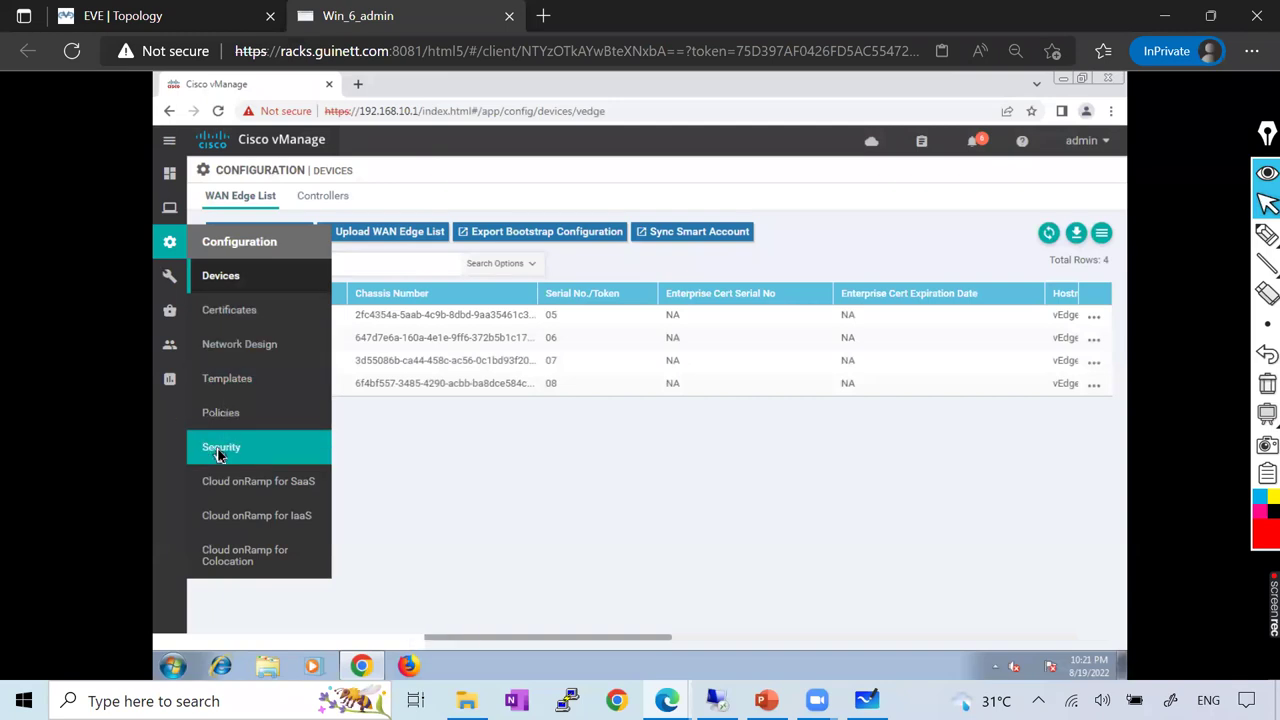
# Open the Configuration > Security policies page
pyautogui.click(219, 447)
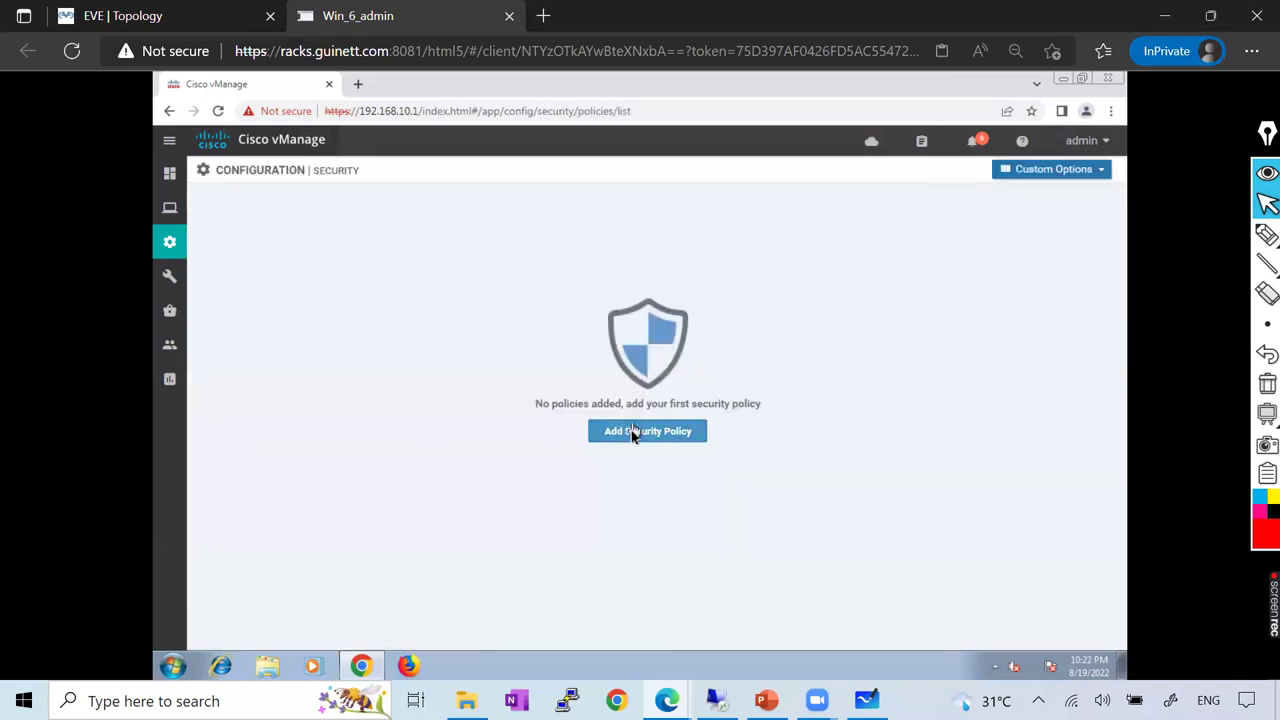
# Start a new security policy using the Compliance scenario
pyautogui.click(630, 434)
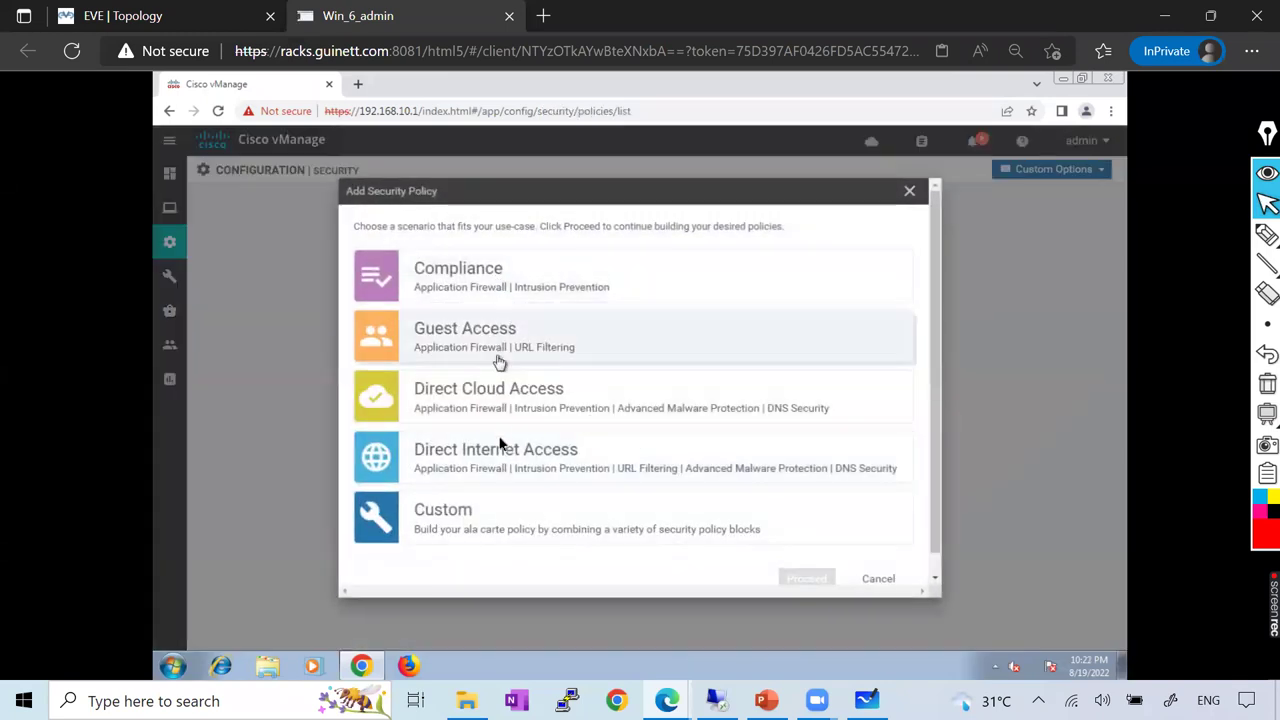
pyautogui.click(481, 284)
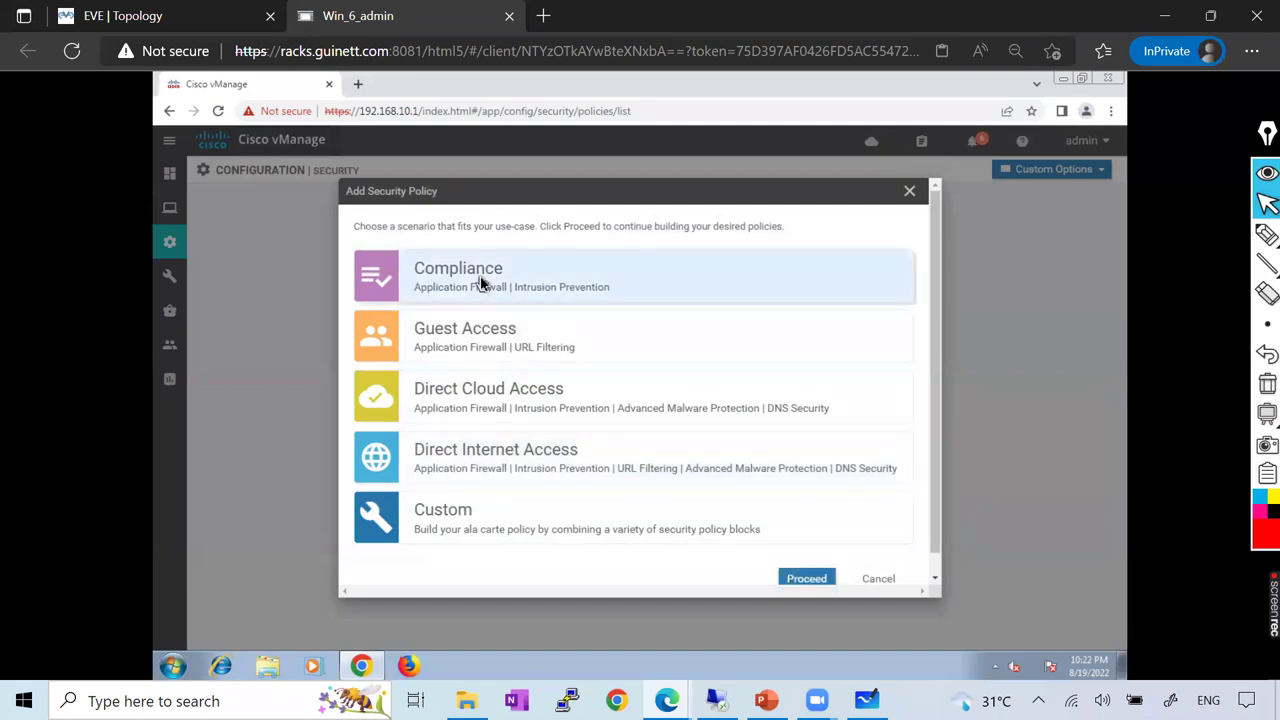
pyautogui.click(805, 578)
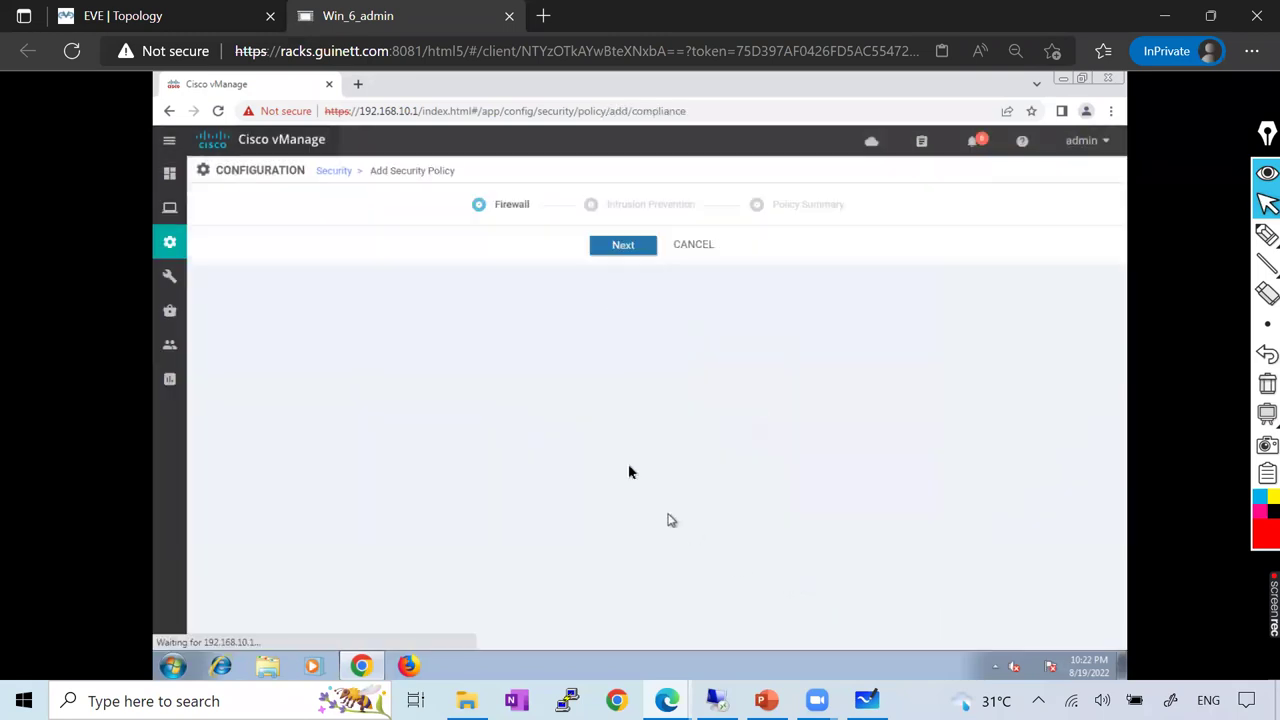
# Create a new firewall policy with a sequence rule, then discard it and exit unsaved
pyautogui.click(664, 440)
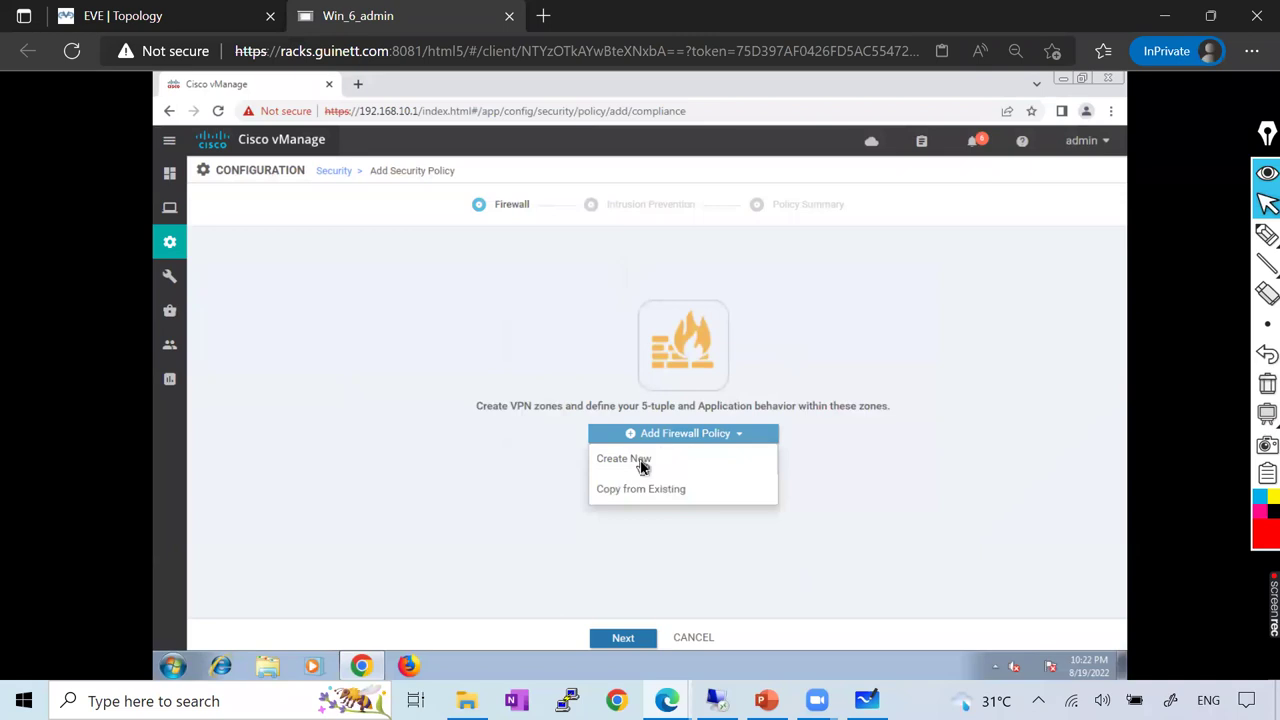
pyautogui.click(641, 462)
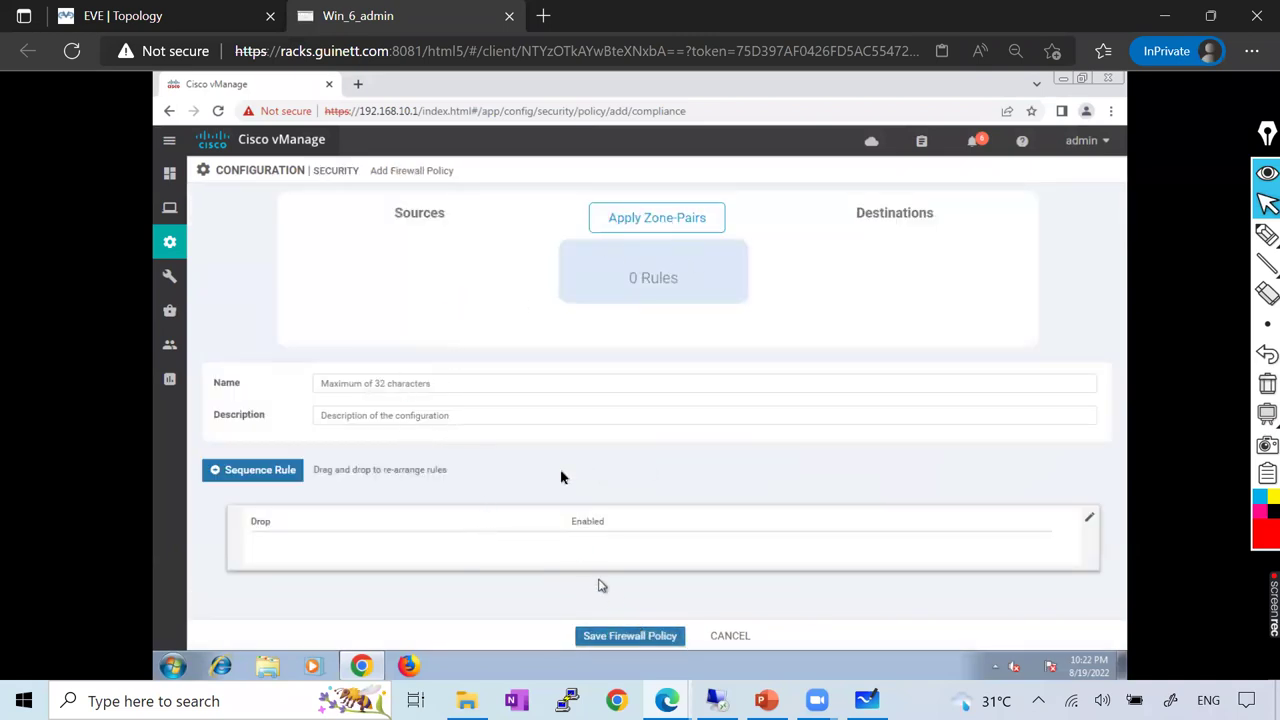
pyautogui.click(264, 476)
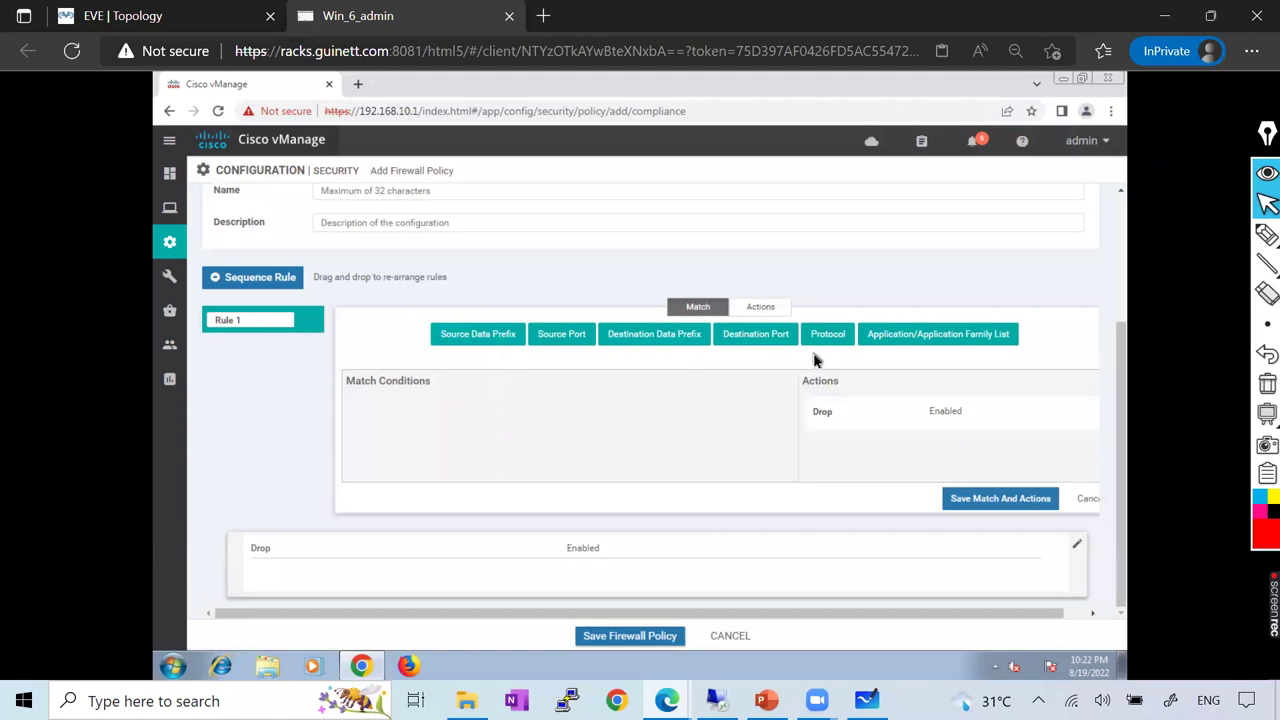
pyautogui.click(1090, 500)
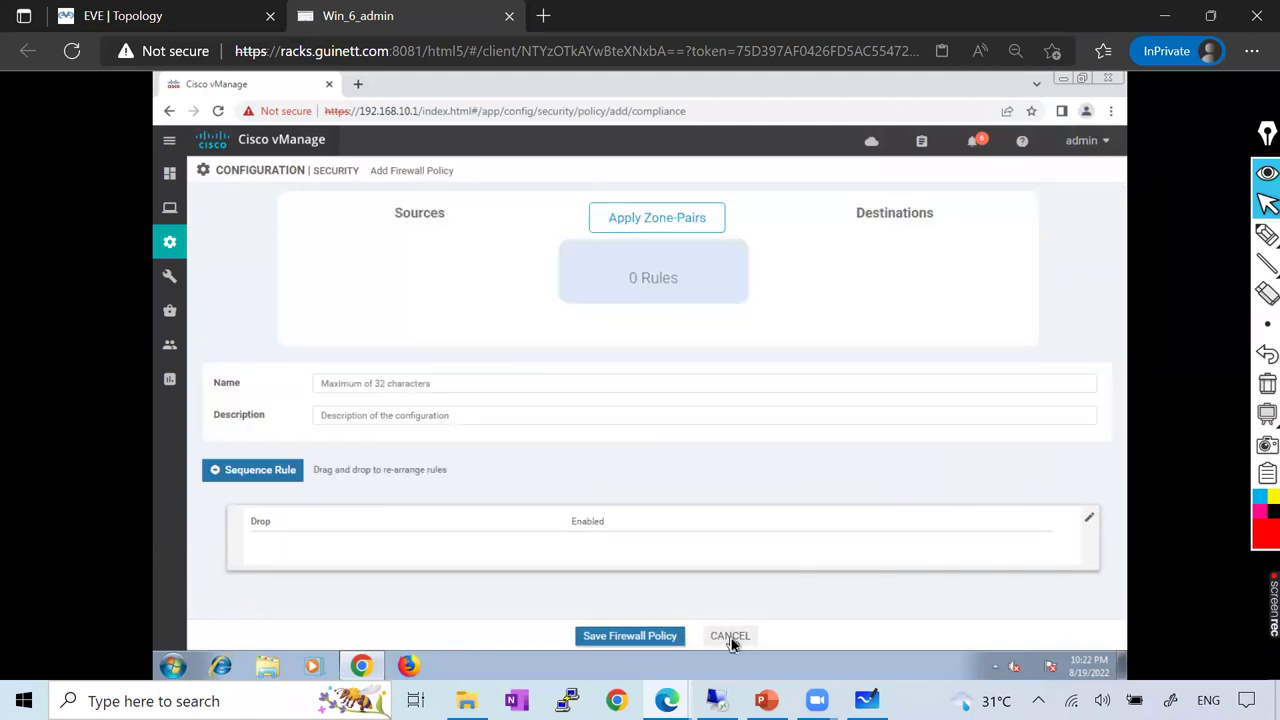
pyautogui.click(730, 637)
pyautogui.click(692, 636)
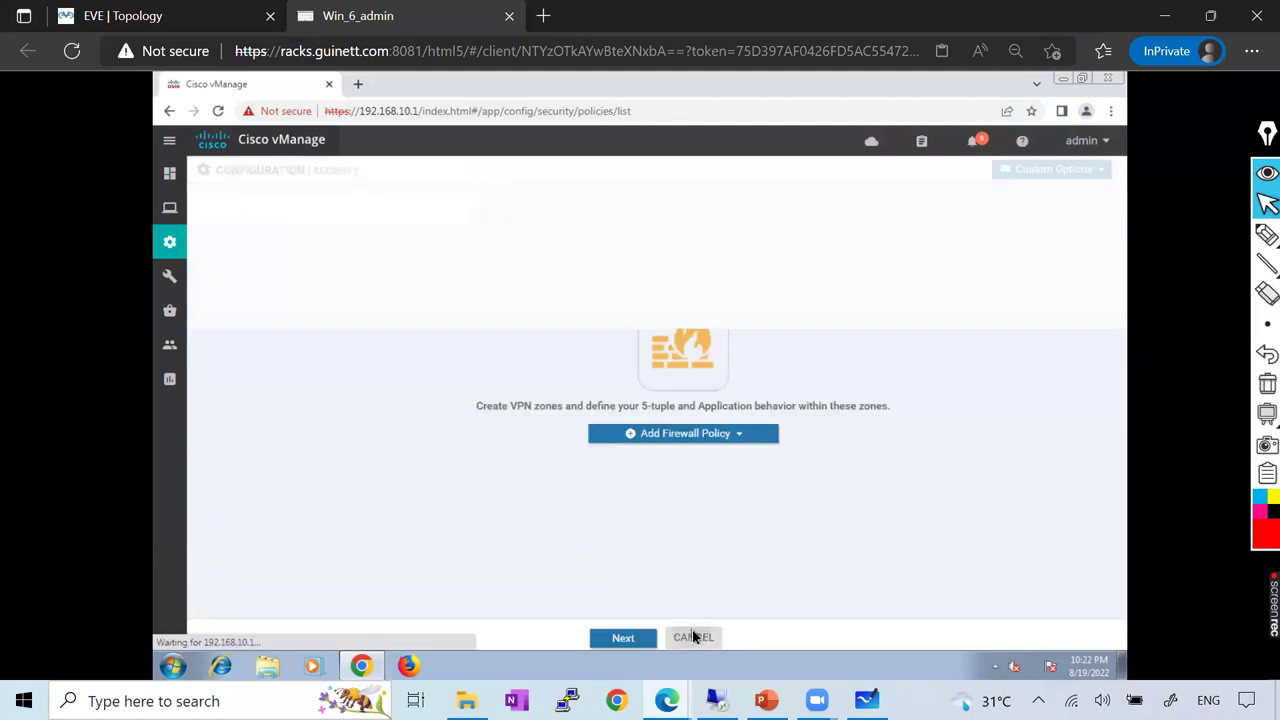
pyautogui.click(664, 434)
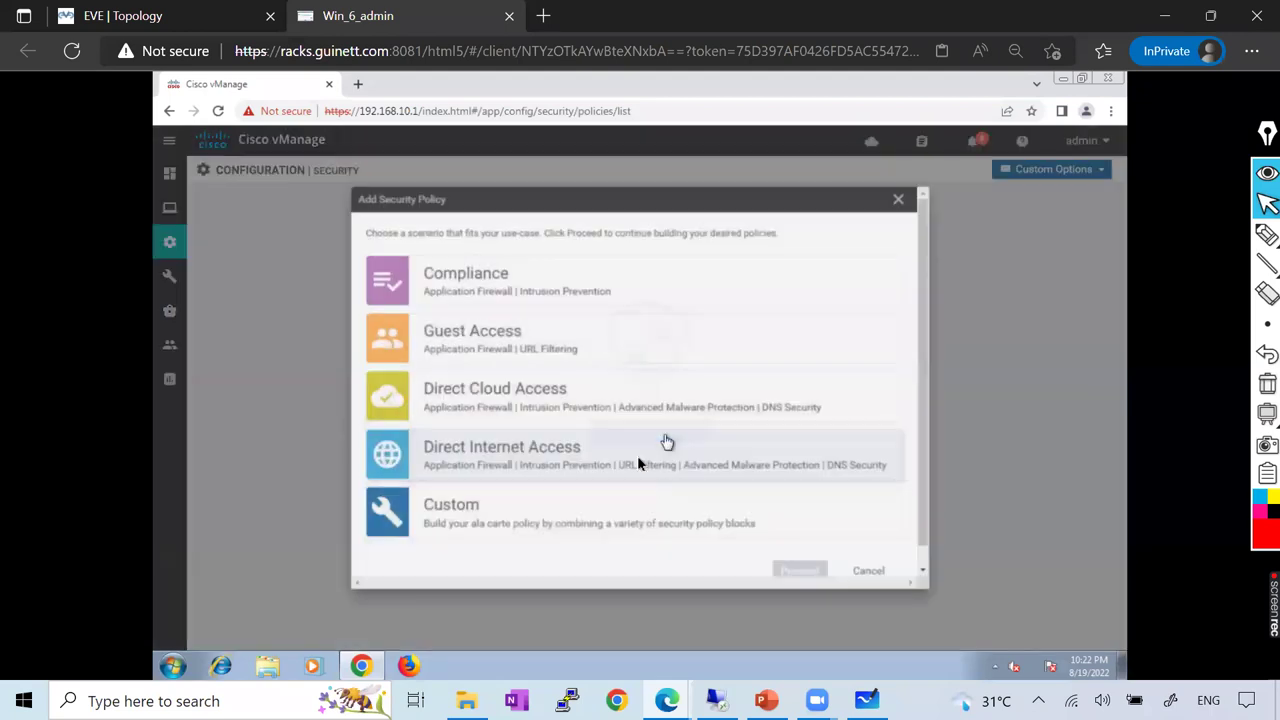
pyautogui.click(500, 288)
pyautogui.click(812, 584)
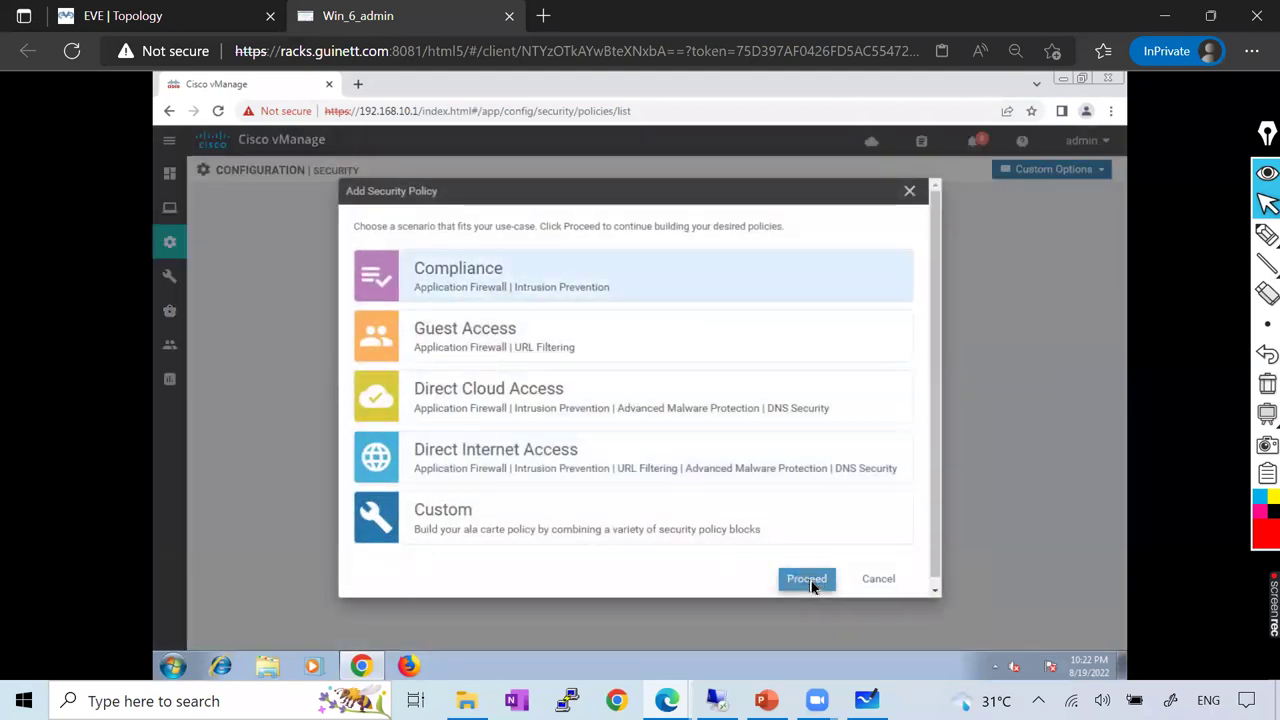
pyautogui.click(675, 440)
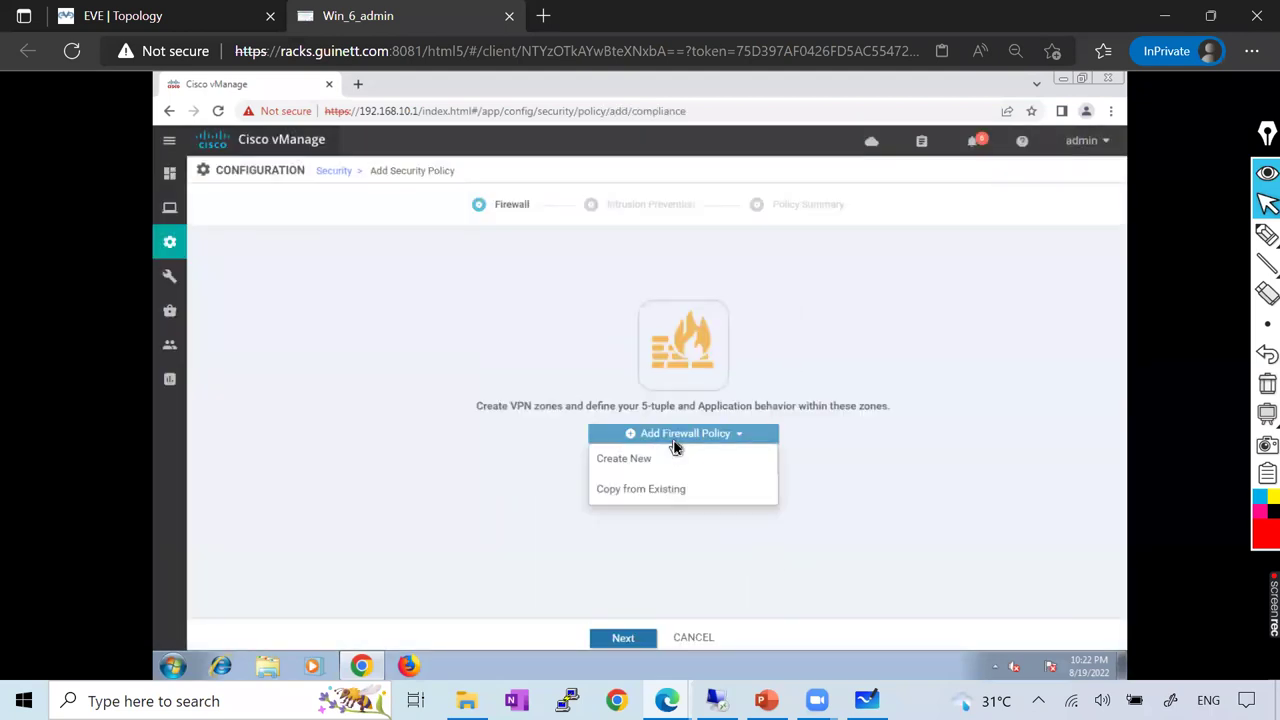
pyautogui.click(628, 634)
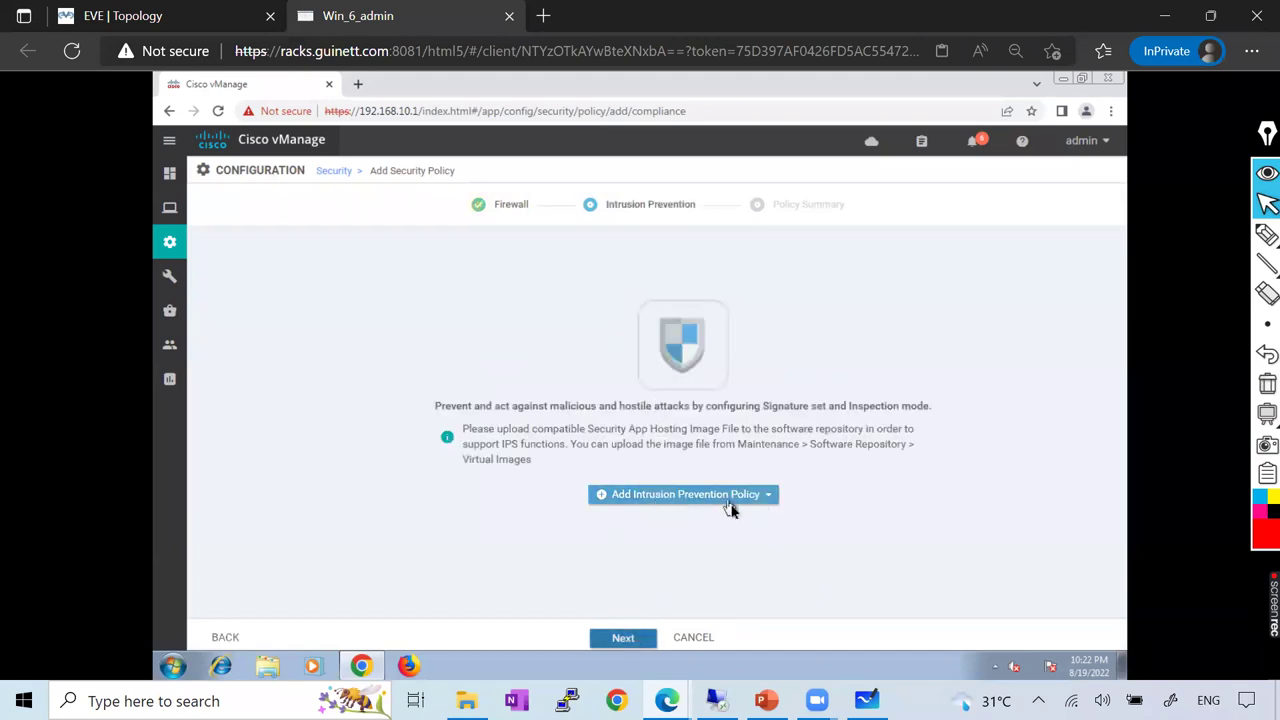
pyautogui.click(620, 640)
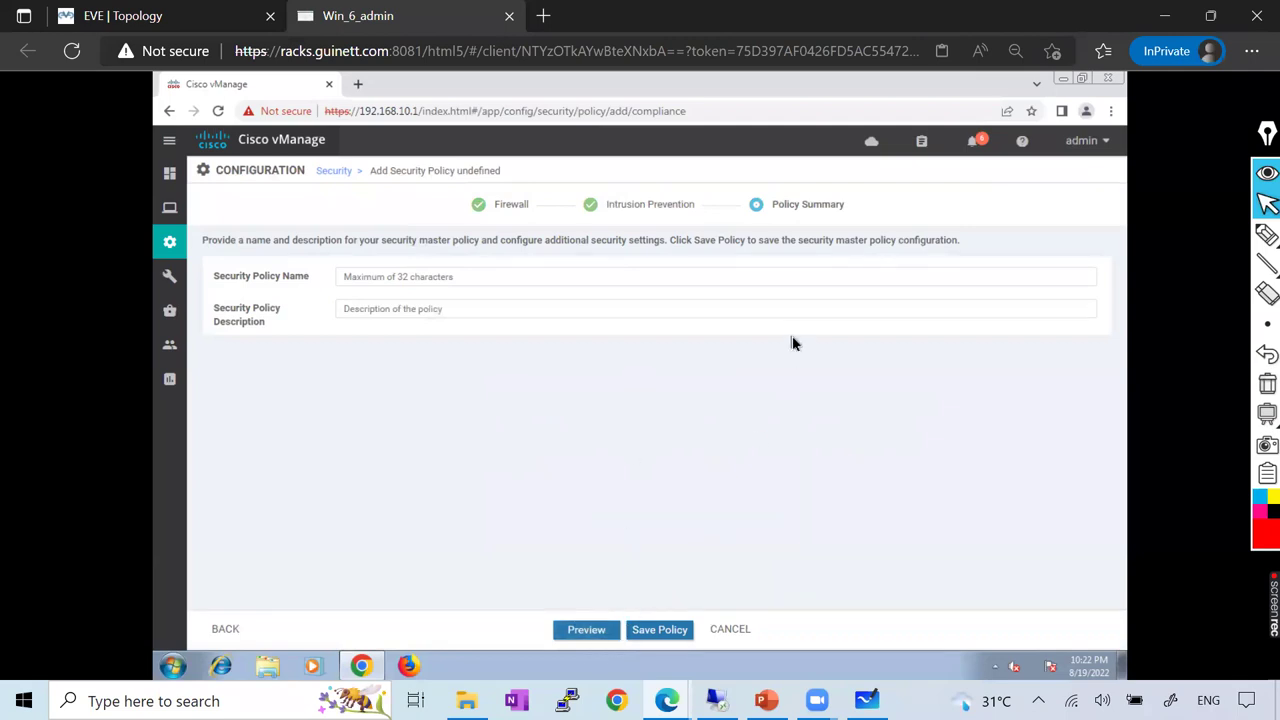
pyautogui.click(738, 632)
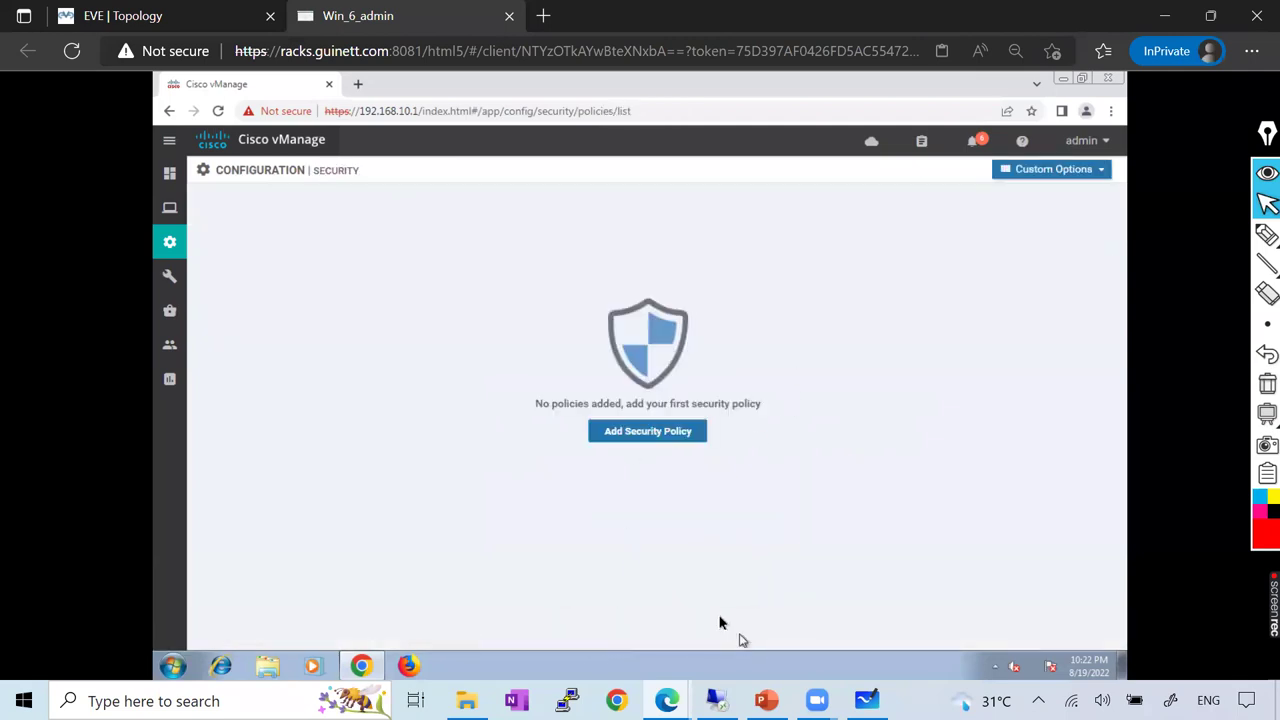
pyautogui.click(655, 431)
# Start a Custom security policy and step through the wizard to Policy Summary
pyautogui.click(507, 531)
pyautogui.click(799, 578)
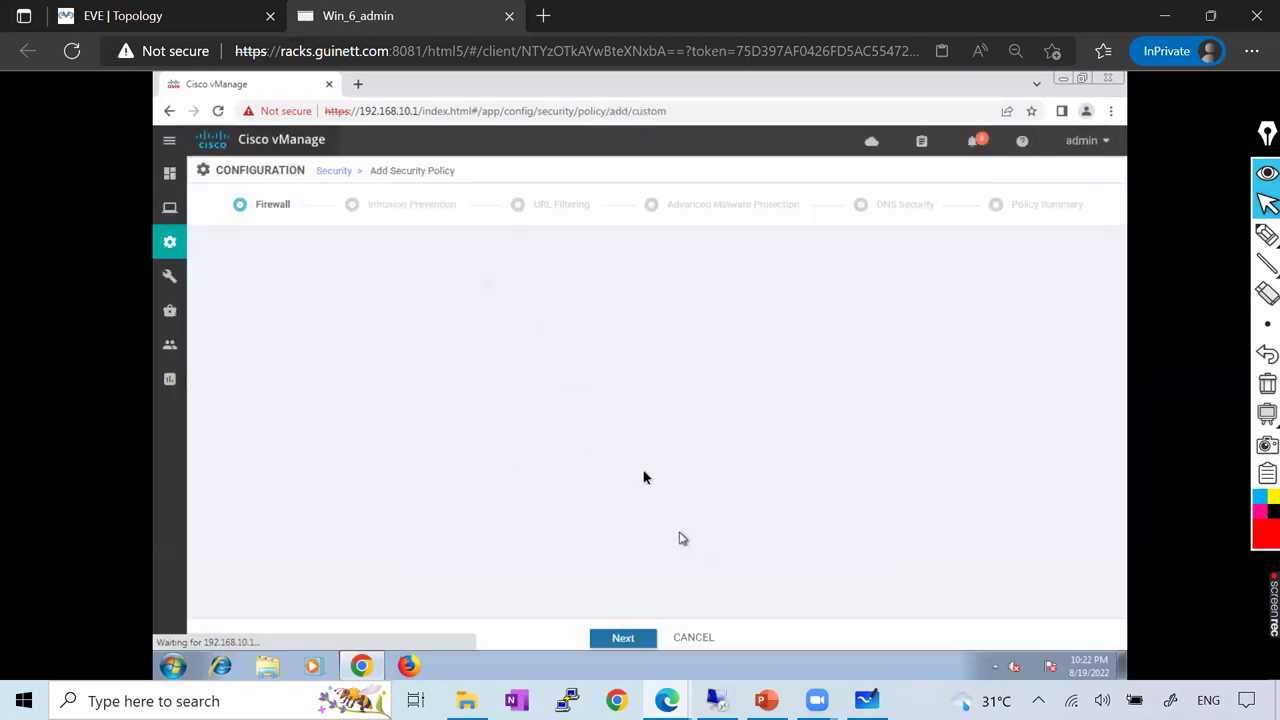
pyautogui.click(703, 440)
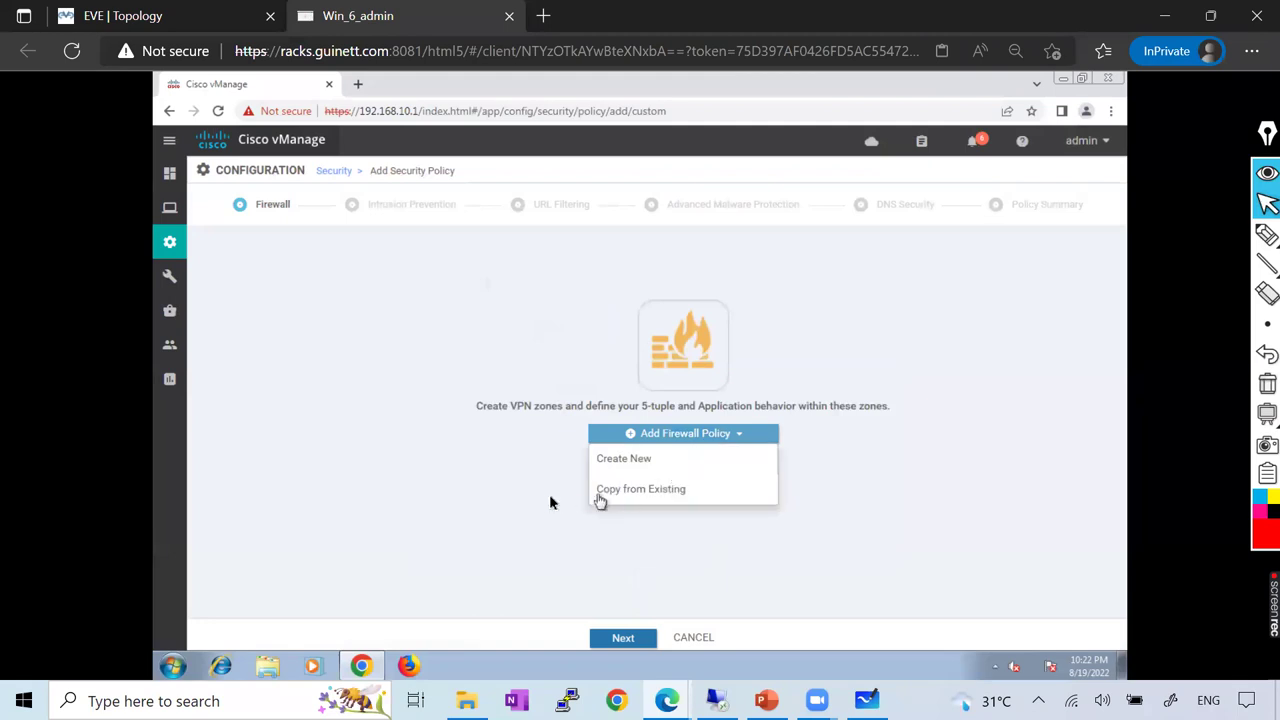
pyautogui.click(640, 641)
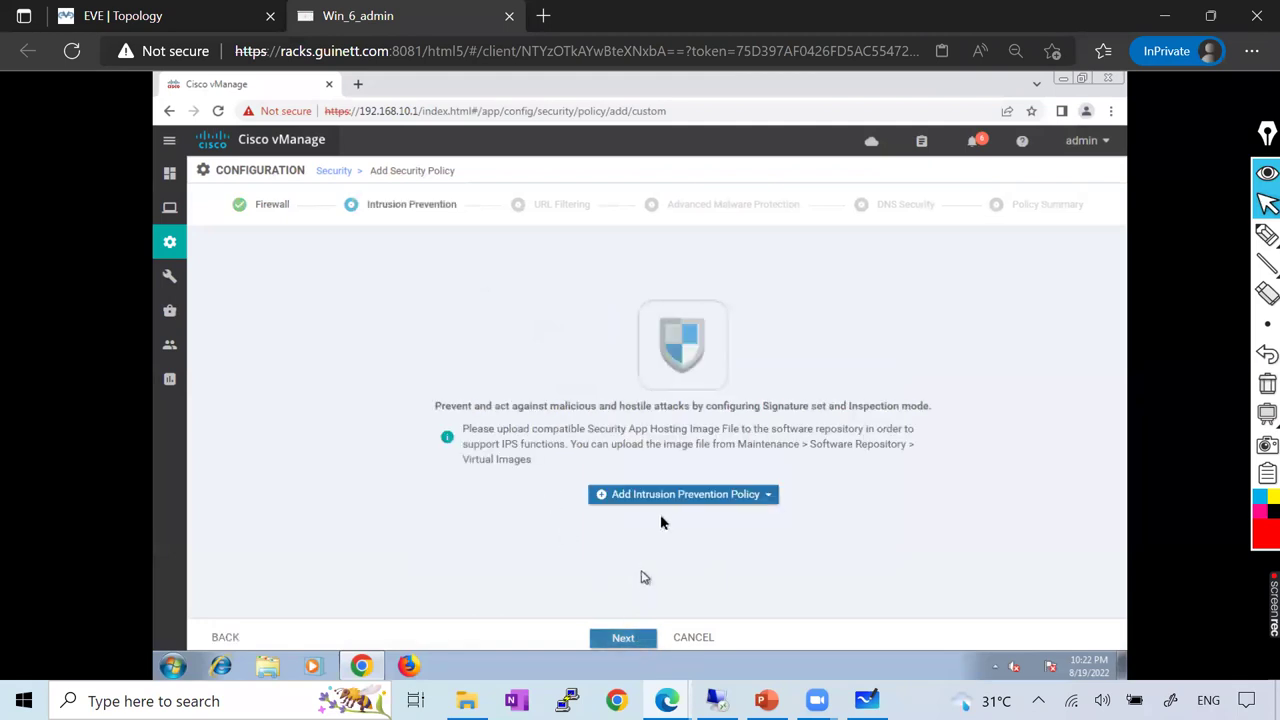
pyautogui.click(619, 640)
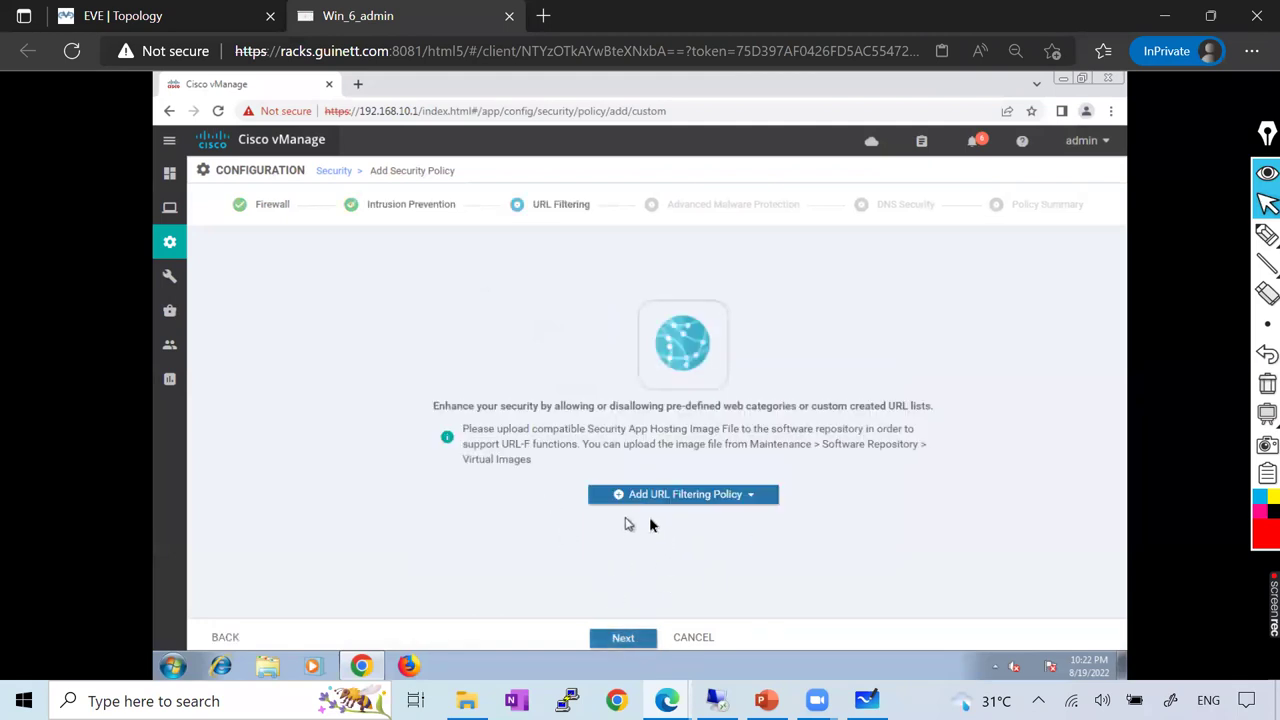
pyautogui.click(623, 639)
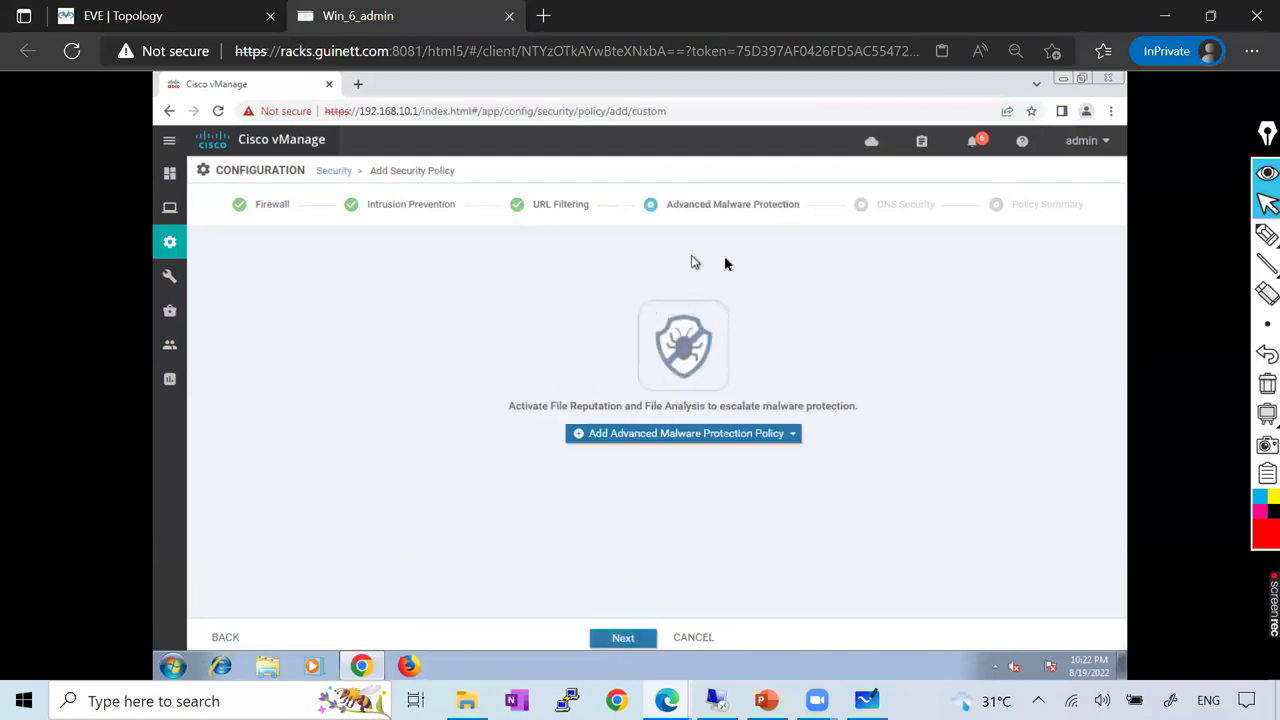
pyautogui.click(636, 633)
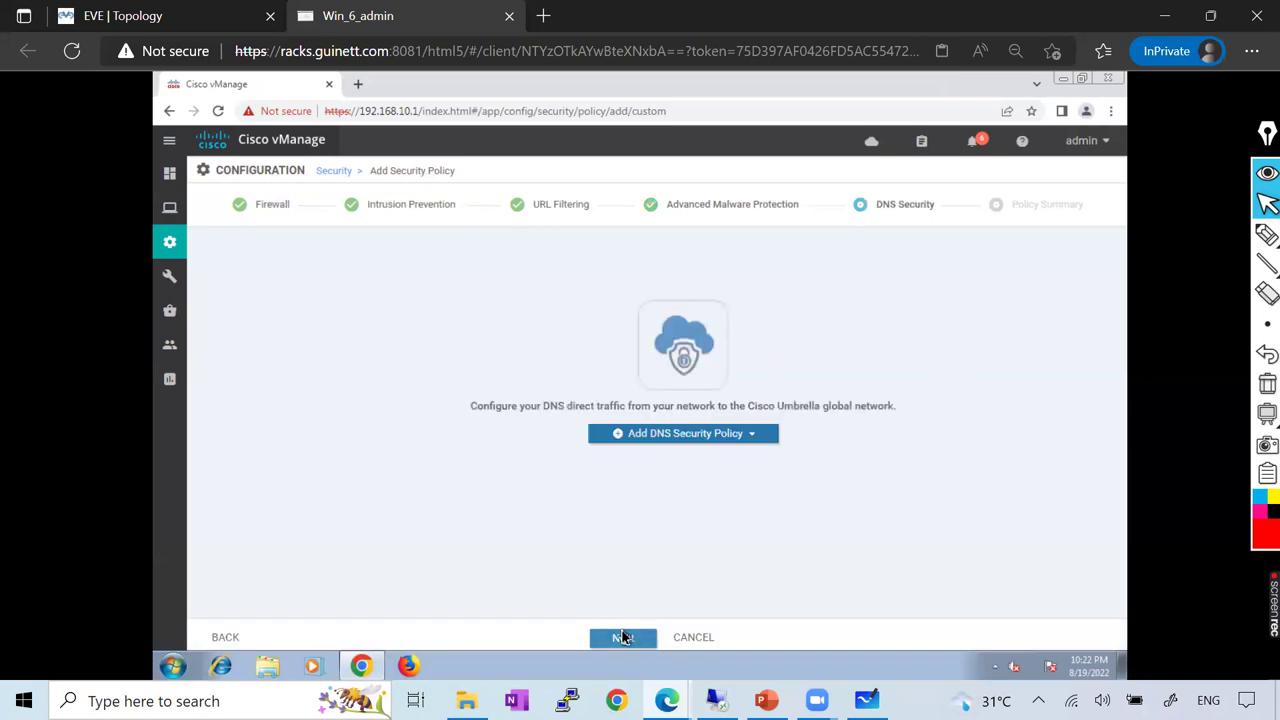
pyautogui.click(623, 636)
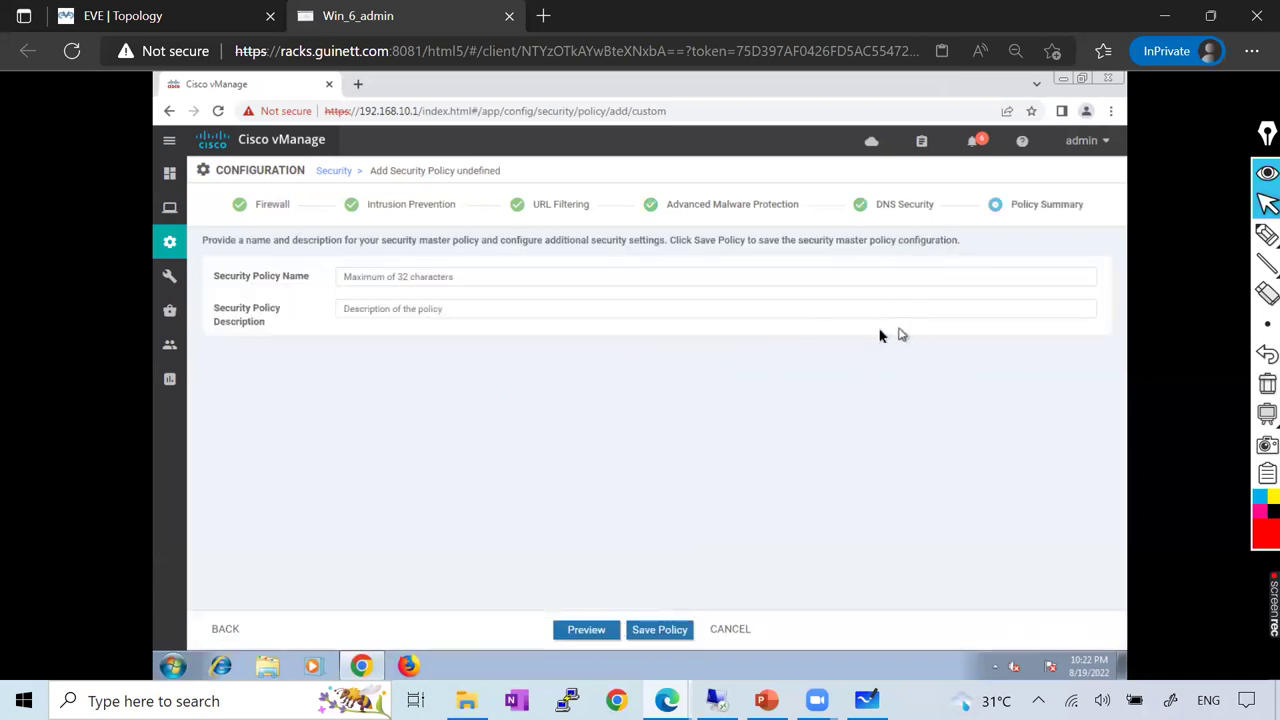
# Mark up the wizard steps, clear the marks, cancel the policy, and return to the topology
pyautogui.click(1180, 234)
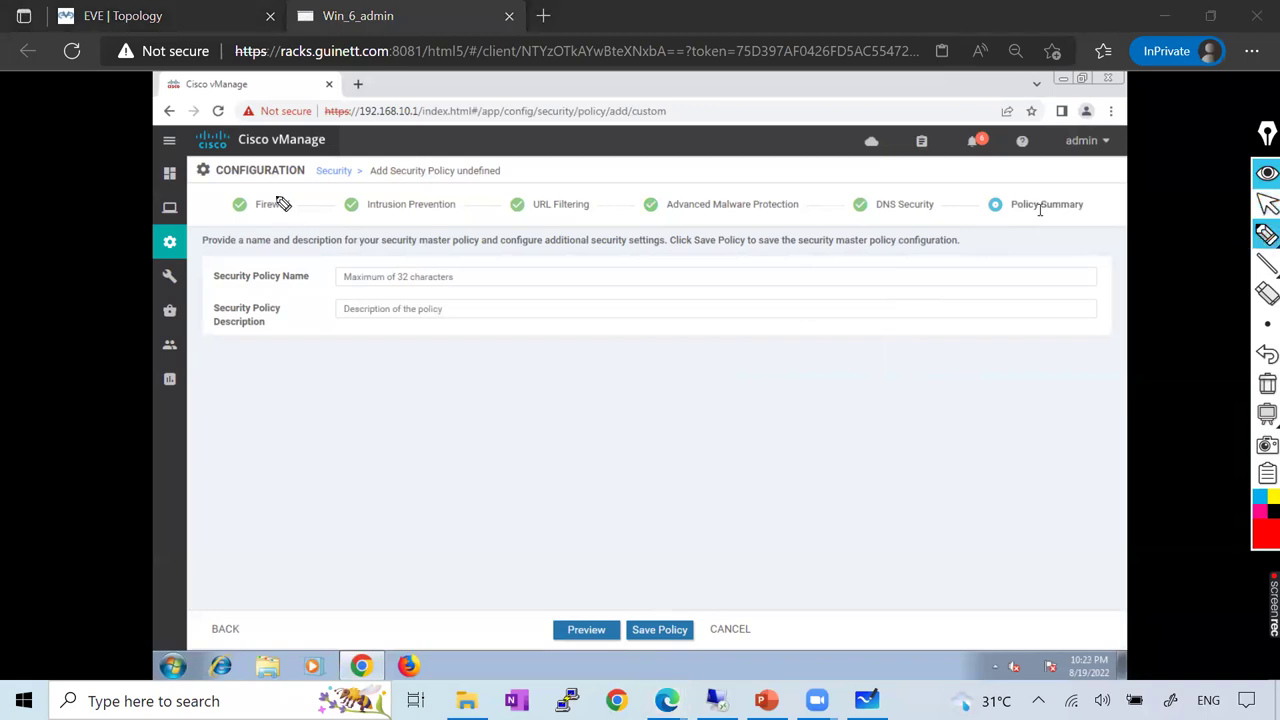
pyautogui.moveTo(246, 212); pyautogui.dragTo(325, 170)
pyautogui.moveTo(358, 212); pyautogui.dragTo(460, 169)
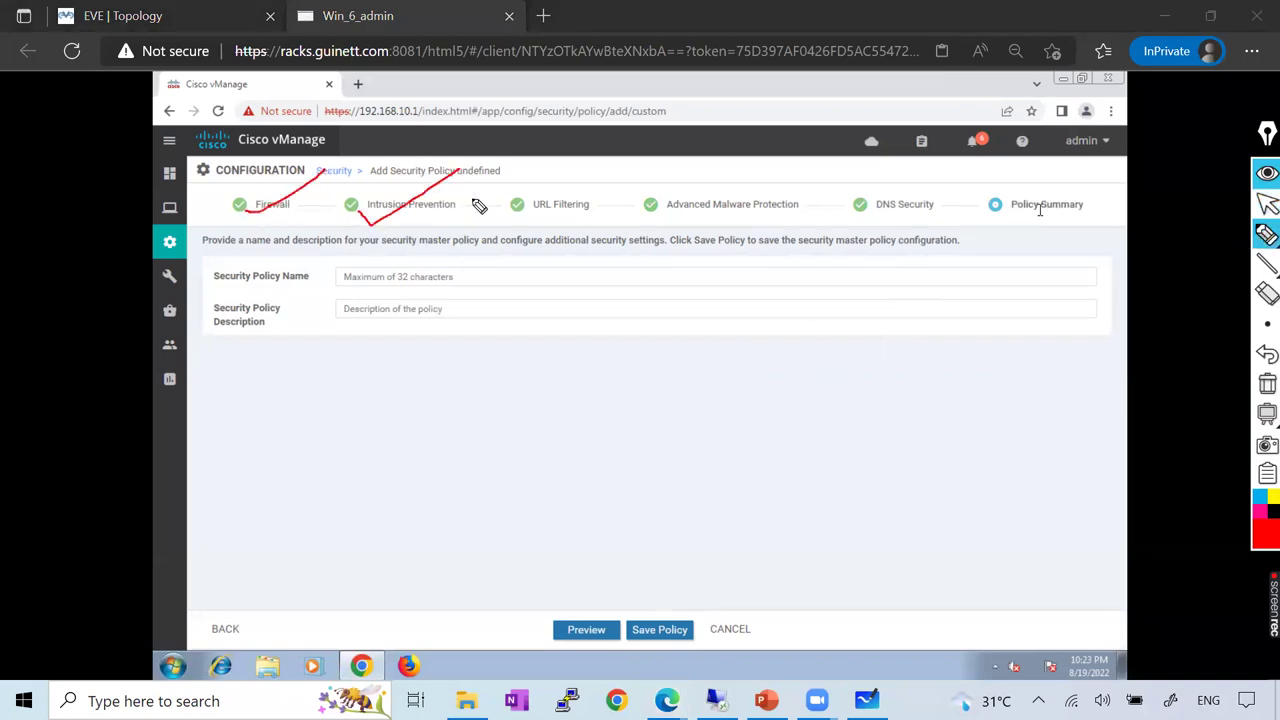
pyautogui.moveTo(488, 215); pyautogui.dragTo(625, 155)
pyautogui.moveTo(619, 213)
pyautogui.mouseDown()
pyautogui.moveTo(656, 228)
pyautogui.moveTo(822, 153)
pyautogui.mouseUp()
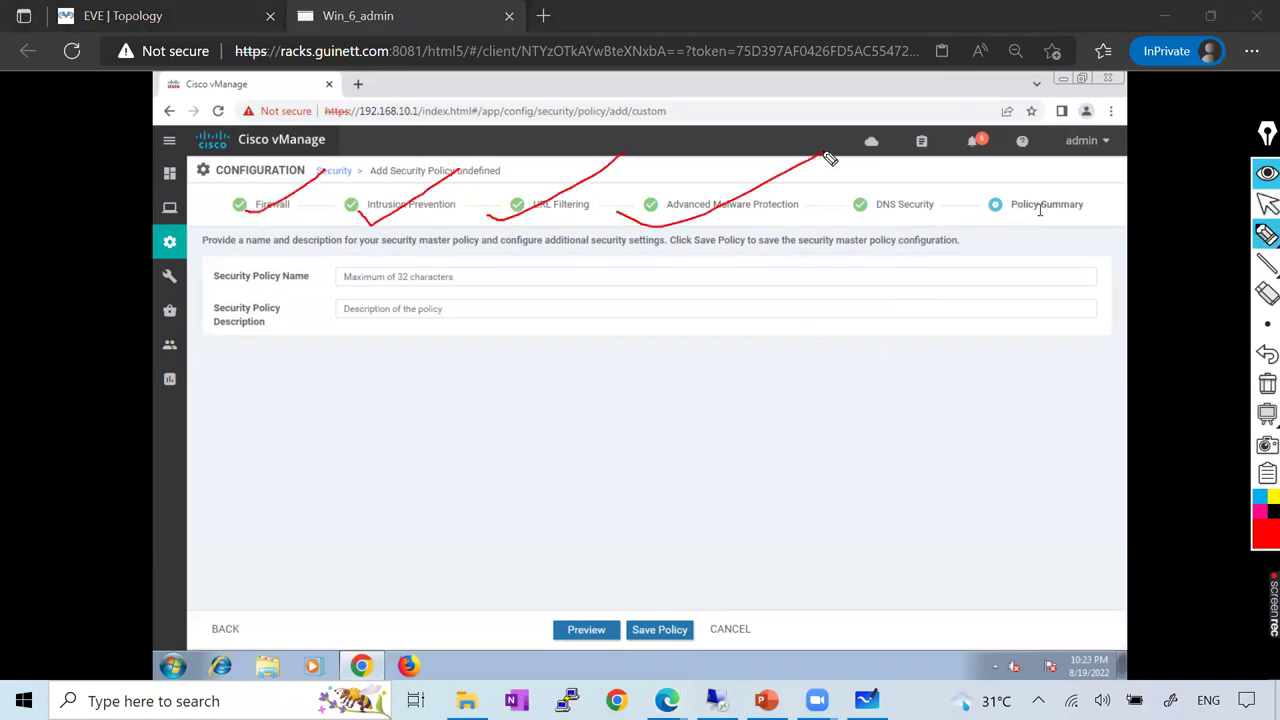
pyautogui.moveTo(822, 205)
pyautogui.mouseDown()
pyautogui.moveTo(946, 184)
pyautogui.moveTo(235, 185)
pyautogui.moveTo(840, 242)
pyautogui.moveTo(962, 192)
pyautogui.mouseUp()
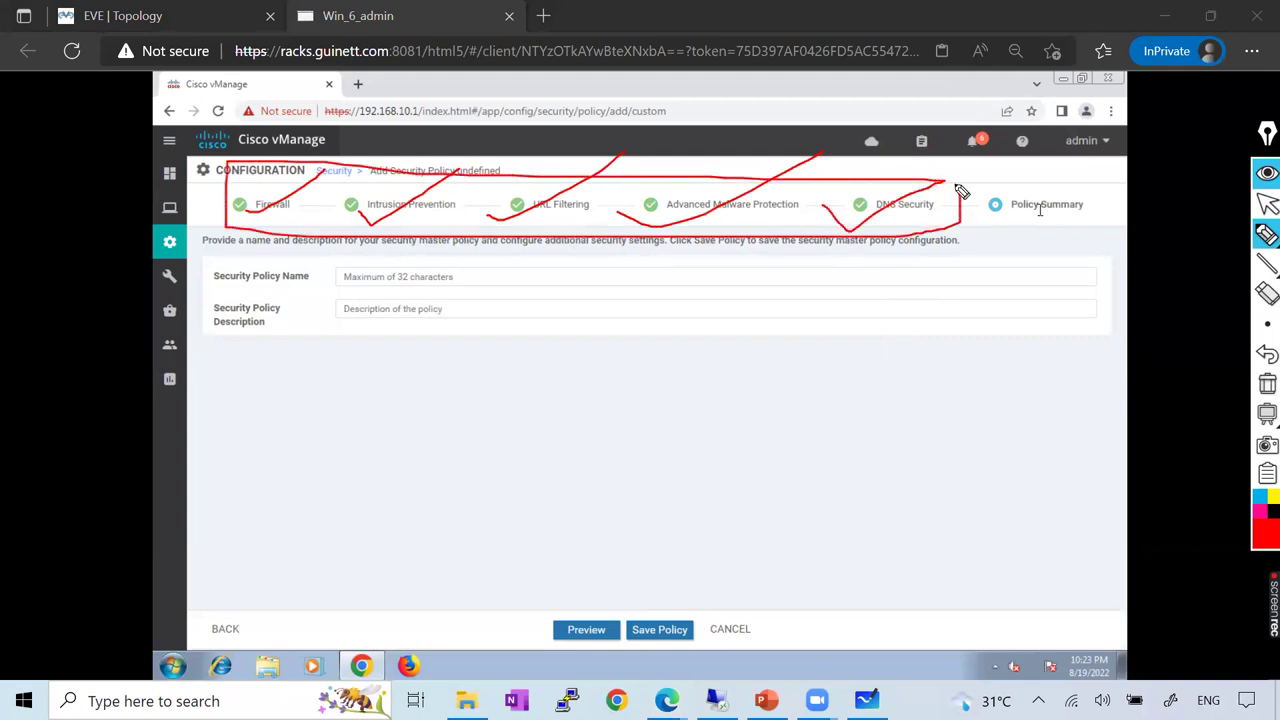
pyautogui.click(1267, 383)
pyautogui.moveTo(1262, 262)
pyautogui.click(1267, 203)
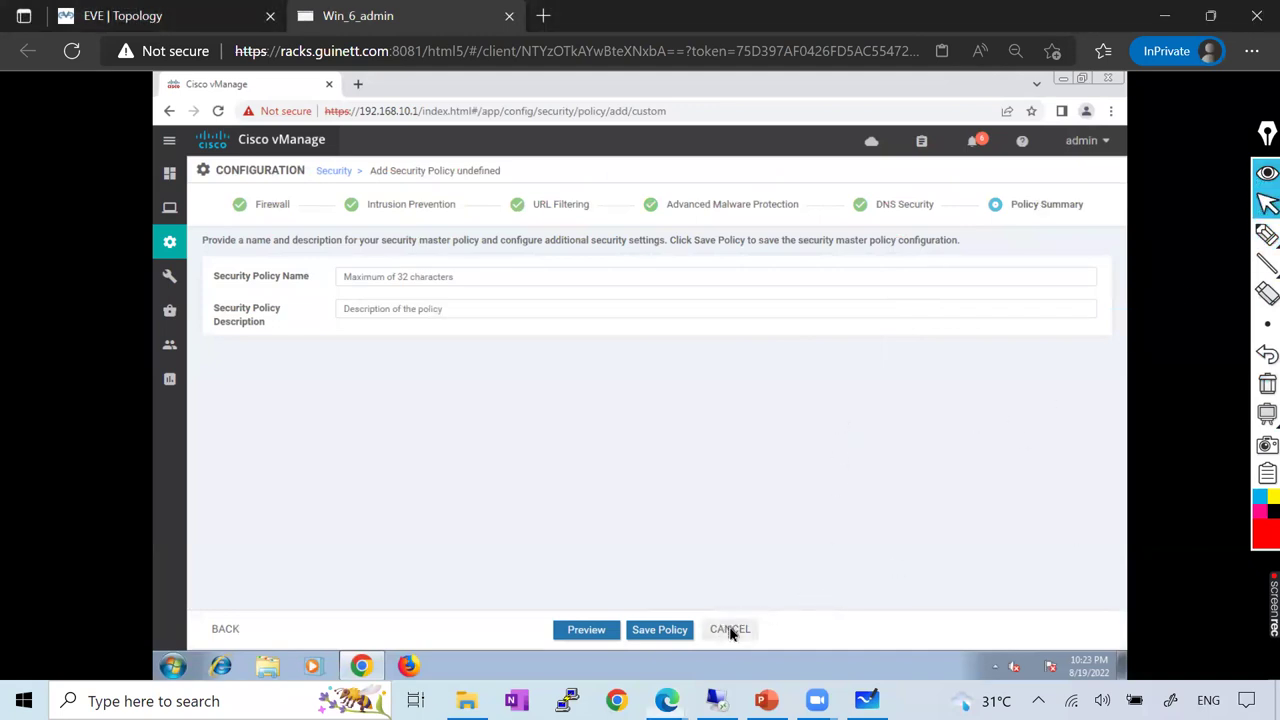
pyautogui.click(732, 630)
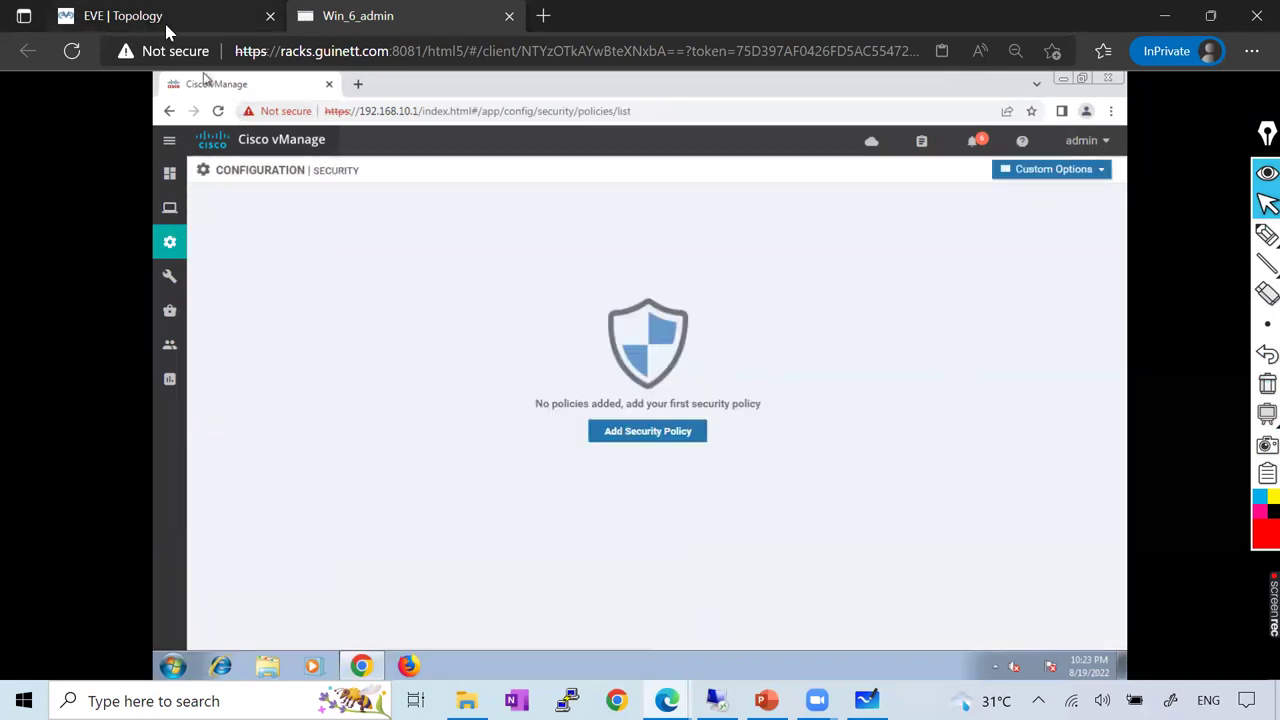
pyautogui.hotkey('ctrl', 'shift', 'Tab')
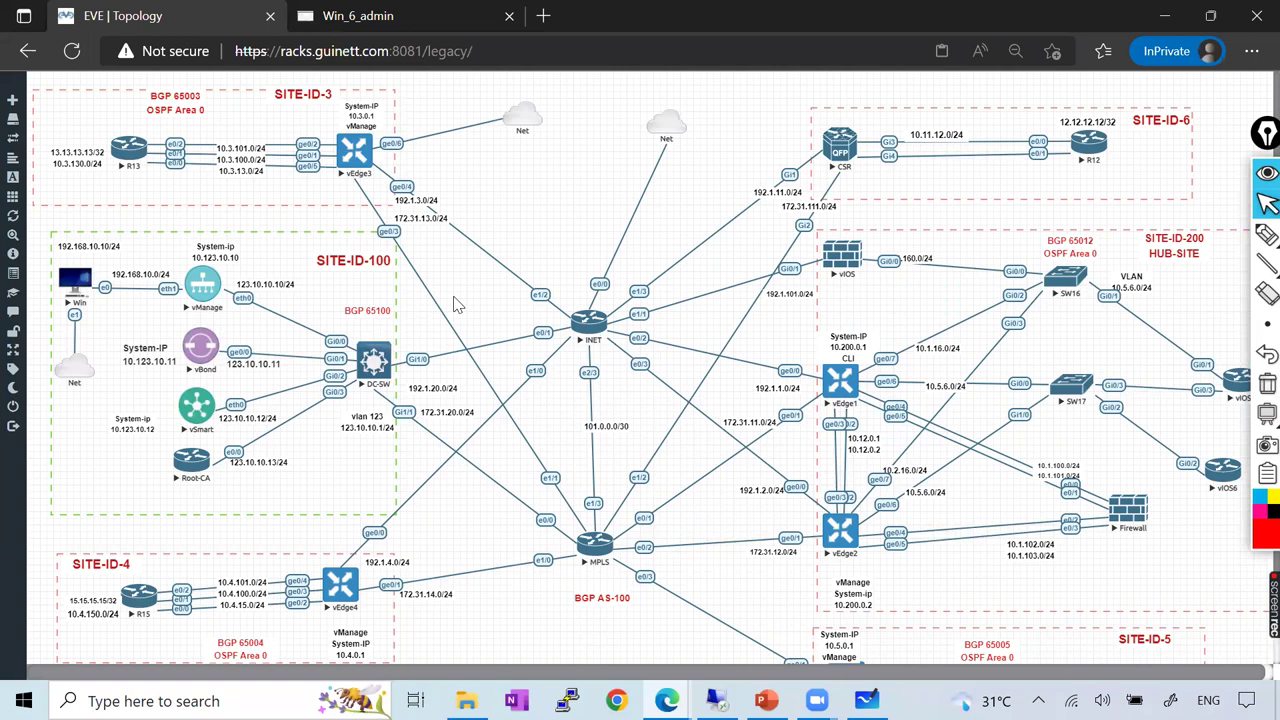
# Show the 'Why SDWAN' slide in PowerPoint, then go back to the browser topology
pyautogui.click(766, 700)
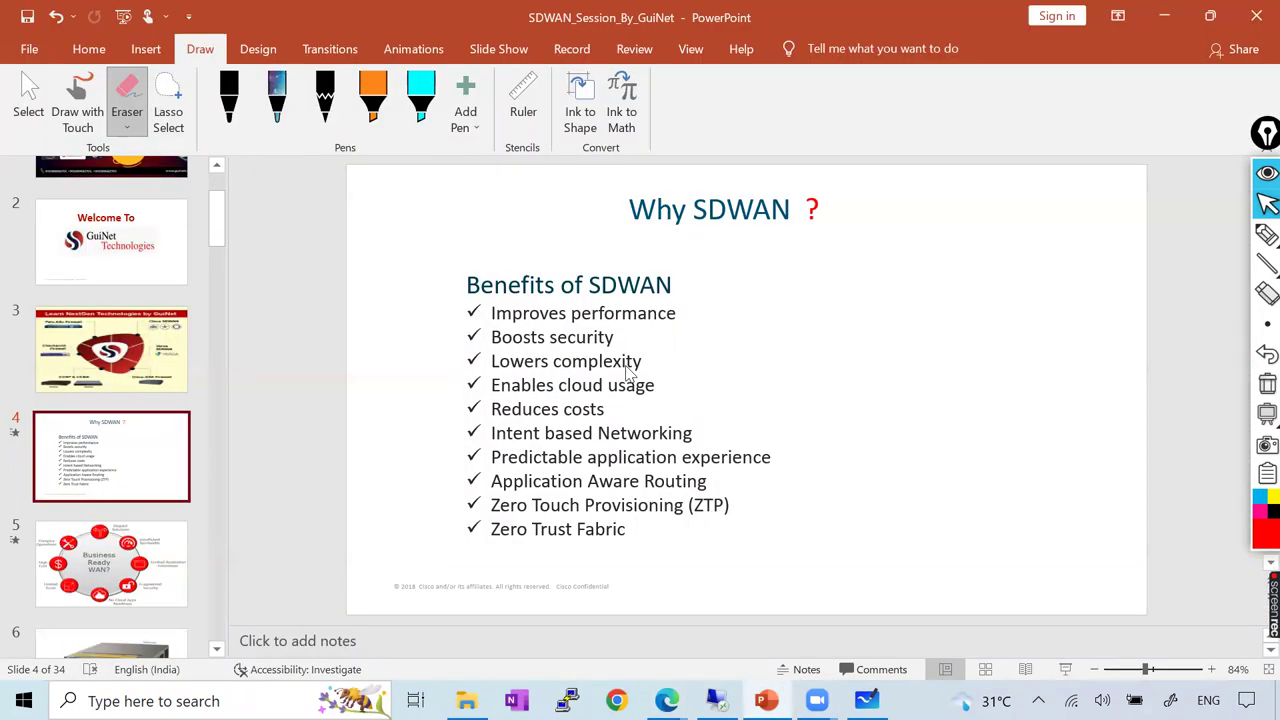
pyautogui.press('Down')
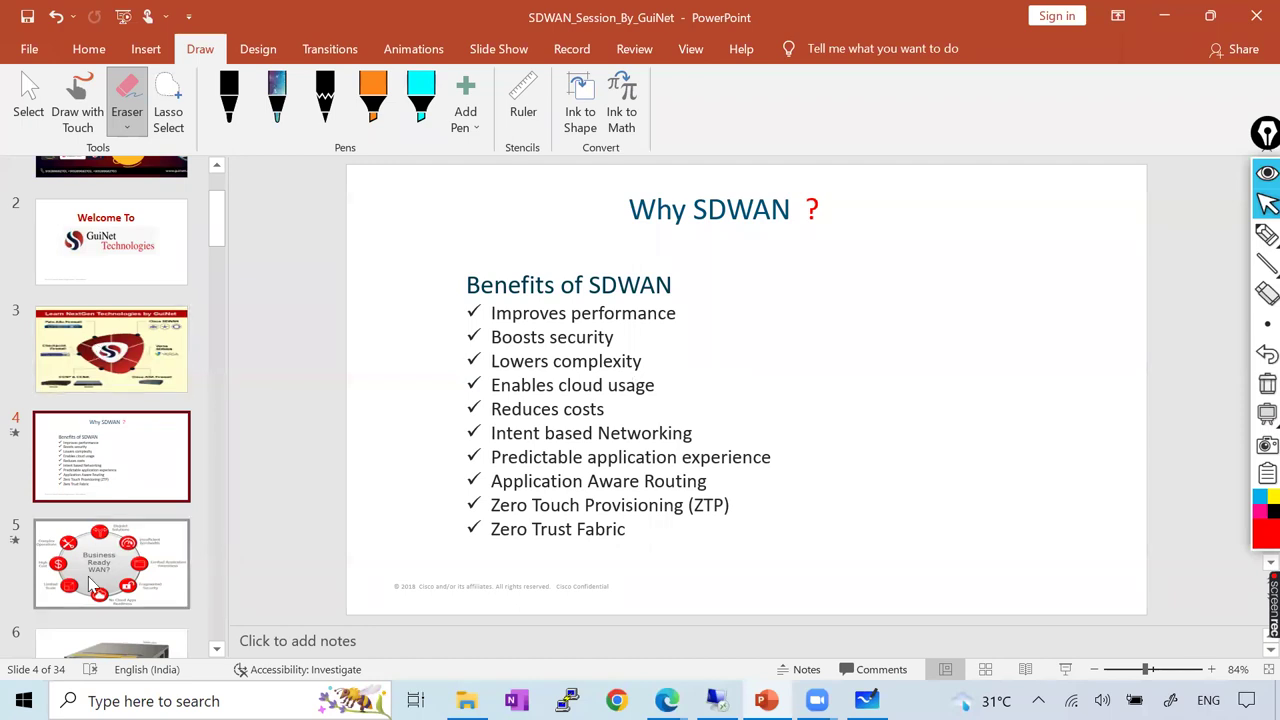
pyautogui.press('Up')
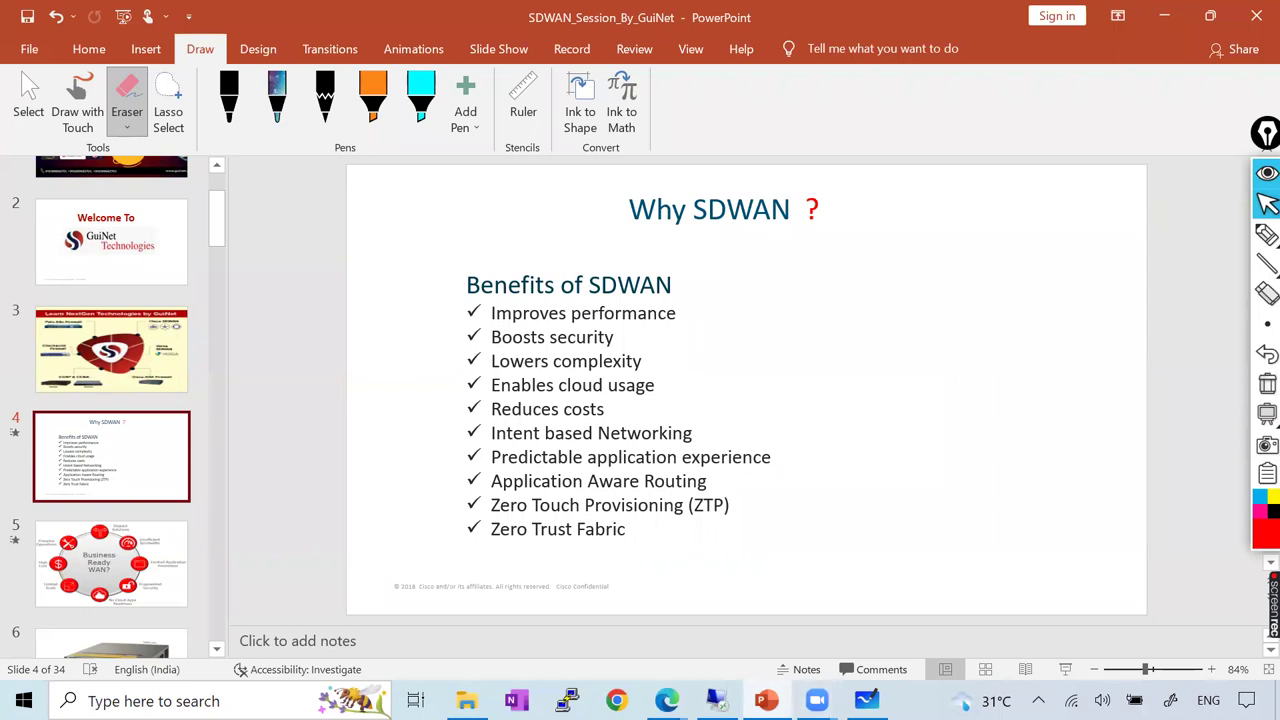
pyautogui.moveTo(667, 700)
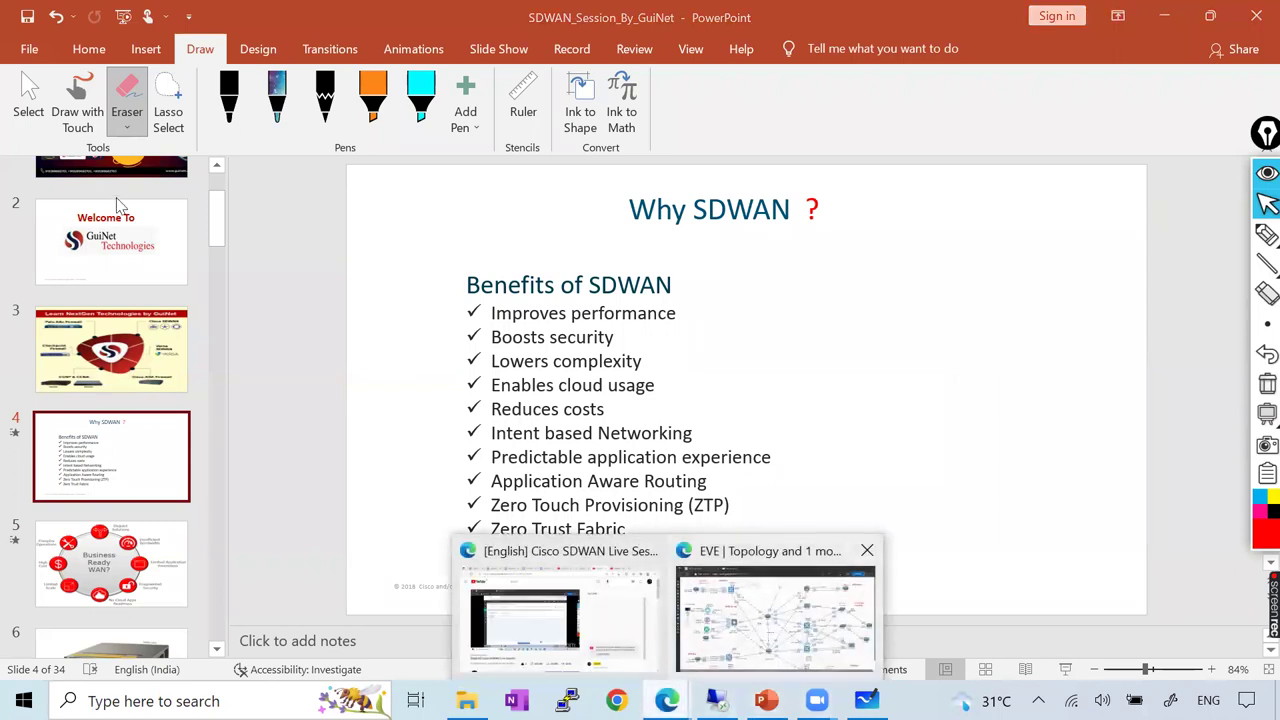
pyautogui.click(767, 632)
# Open Maintenance > Software Repository in vManage and compare the Software and Virtual Images lists
pyautogui.click(386, 20)
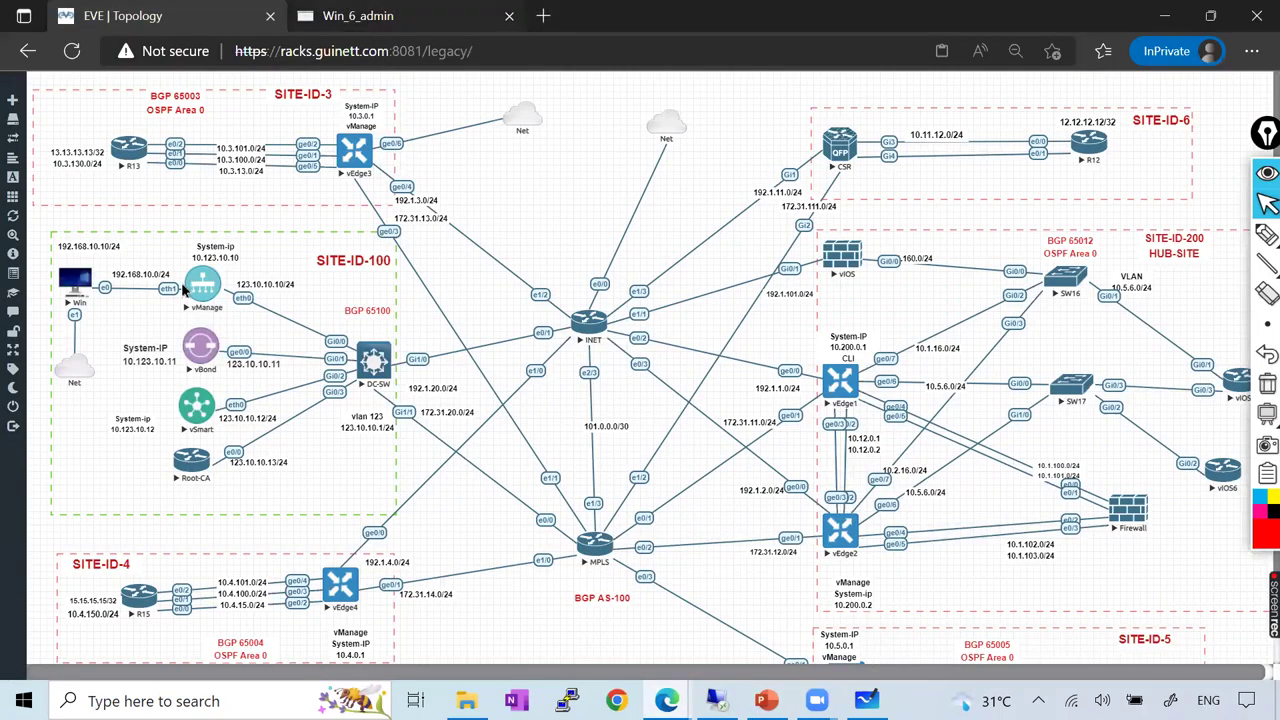
pyautogui.moveTo(180, 255)
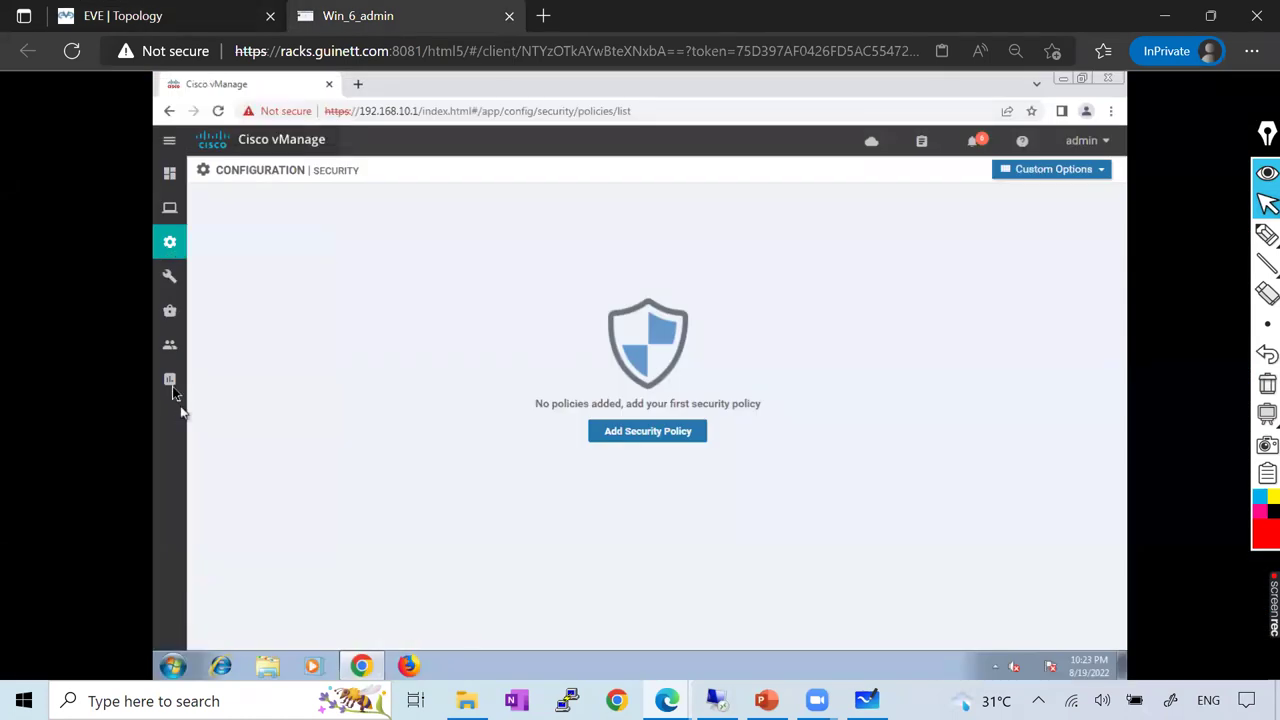
pyautogui.moveTo(172, 350)
pyautogui.moveTo(170, 310)
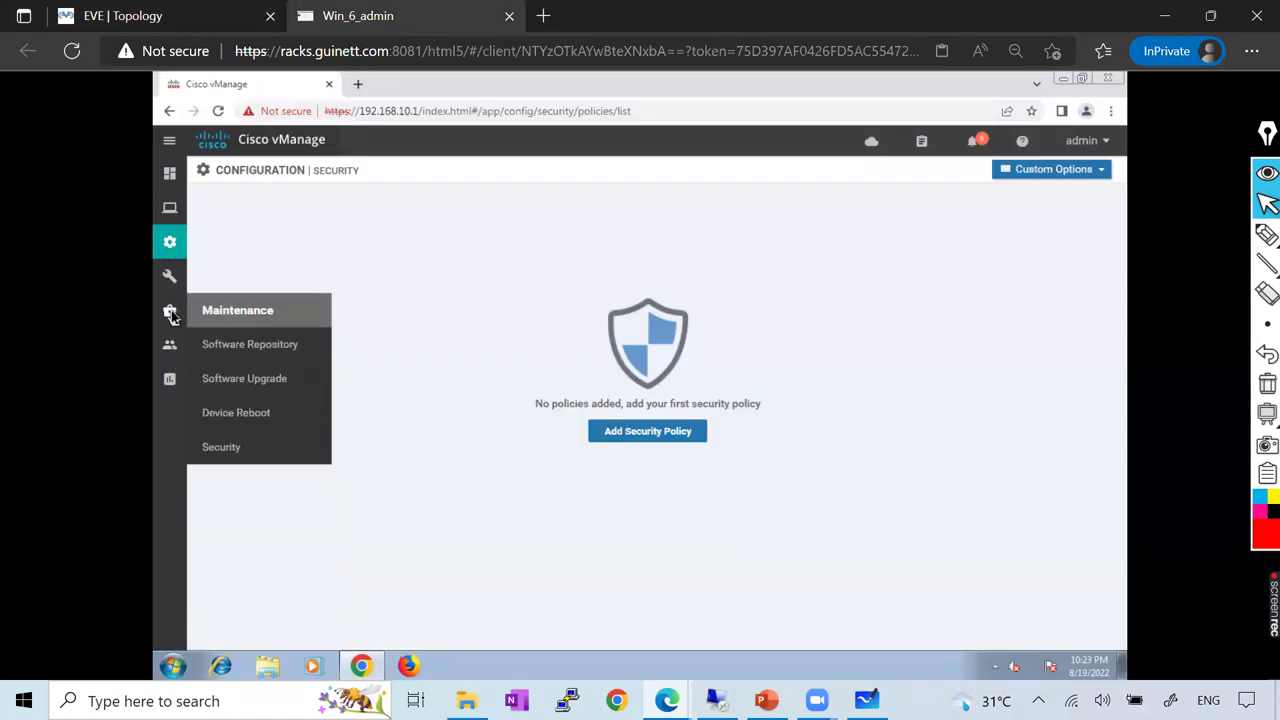
pyautogui.click(260, 350)
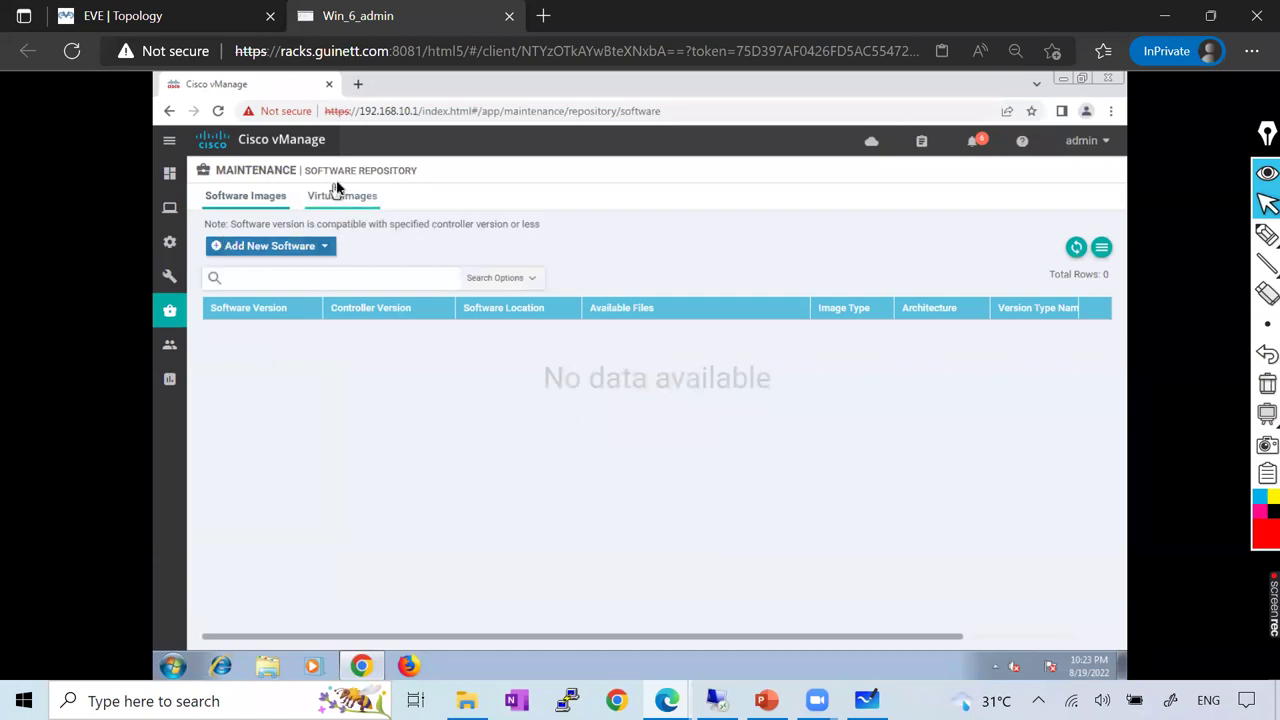
pyautogui.click(338, 200)
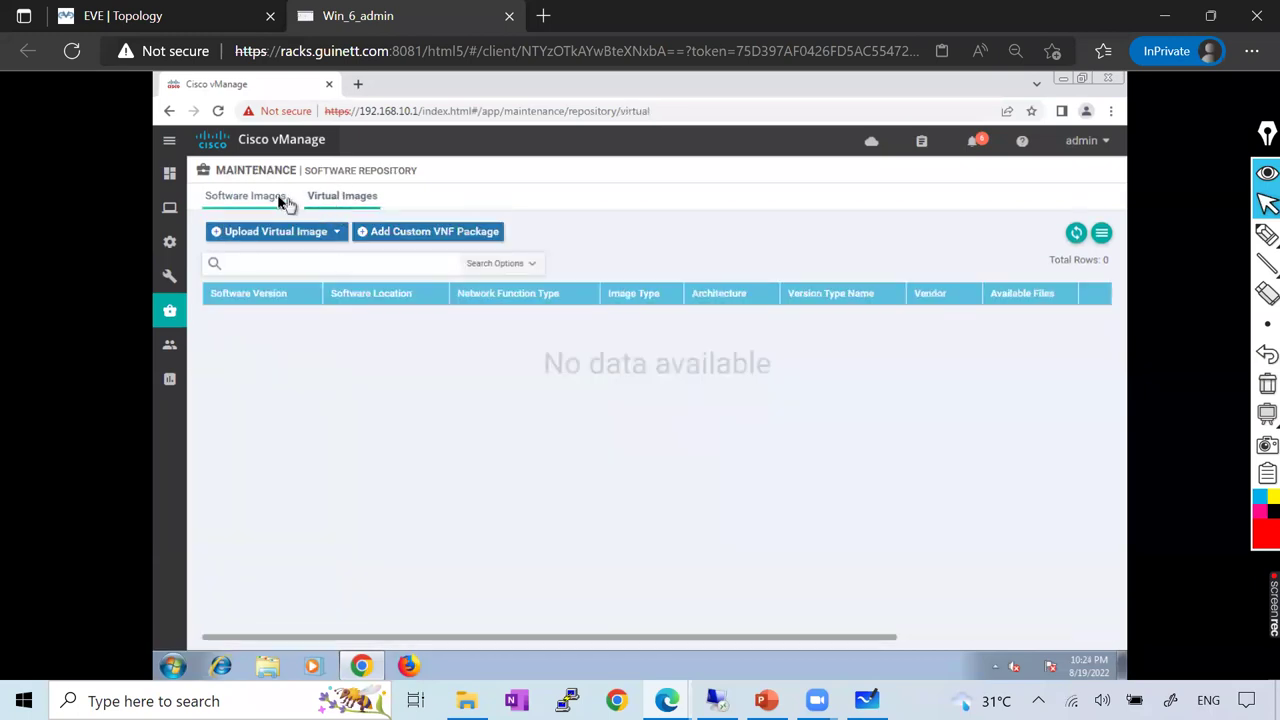
pyautogui.click(285, 203)
pyautogui.click(328, 198)
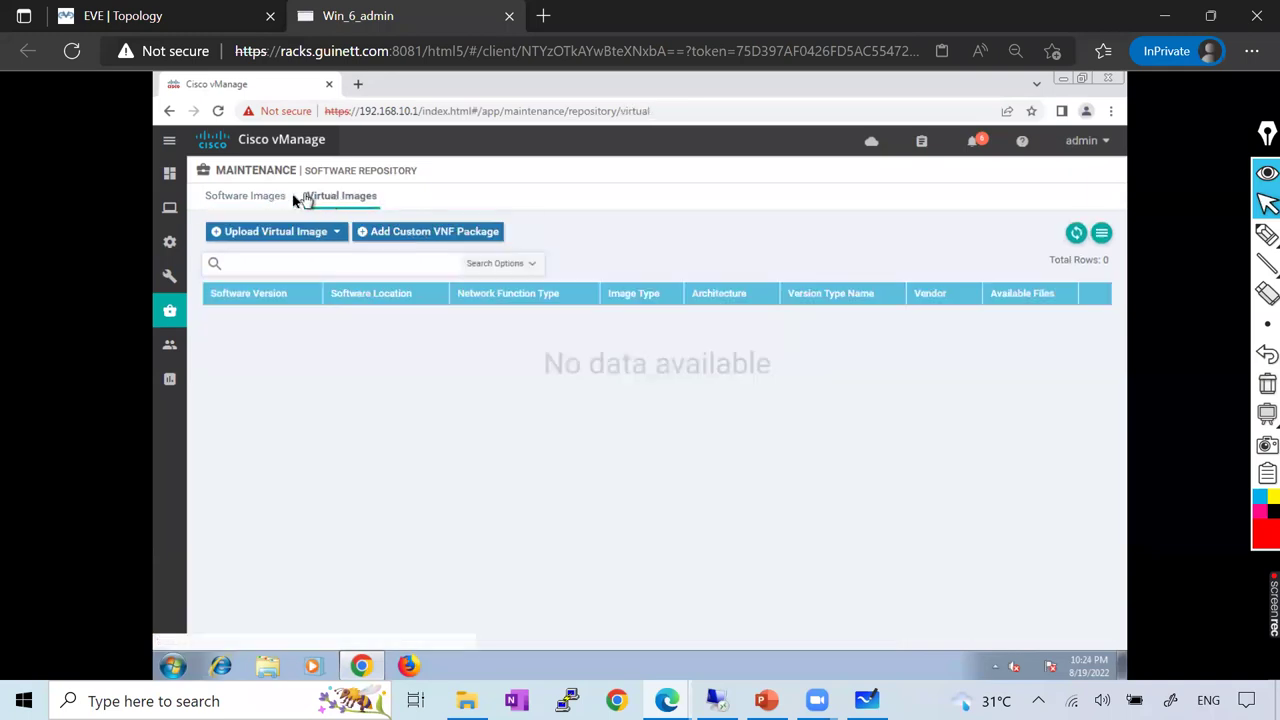
pyautogui.click(280, 203)
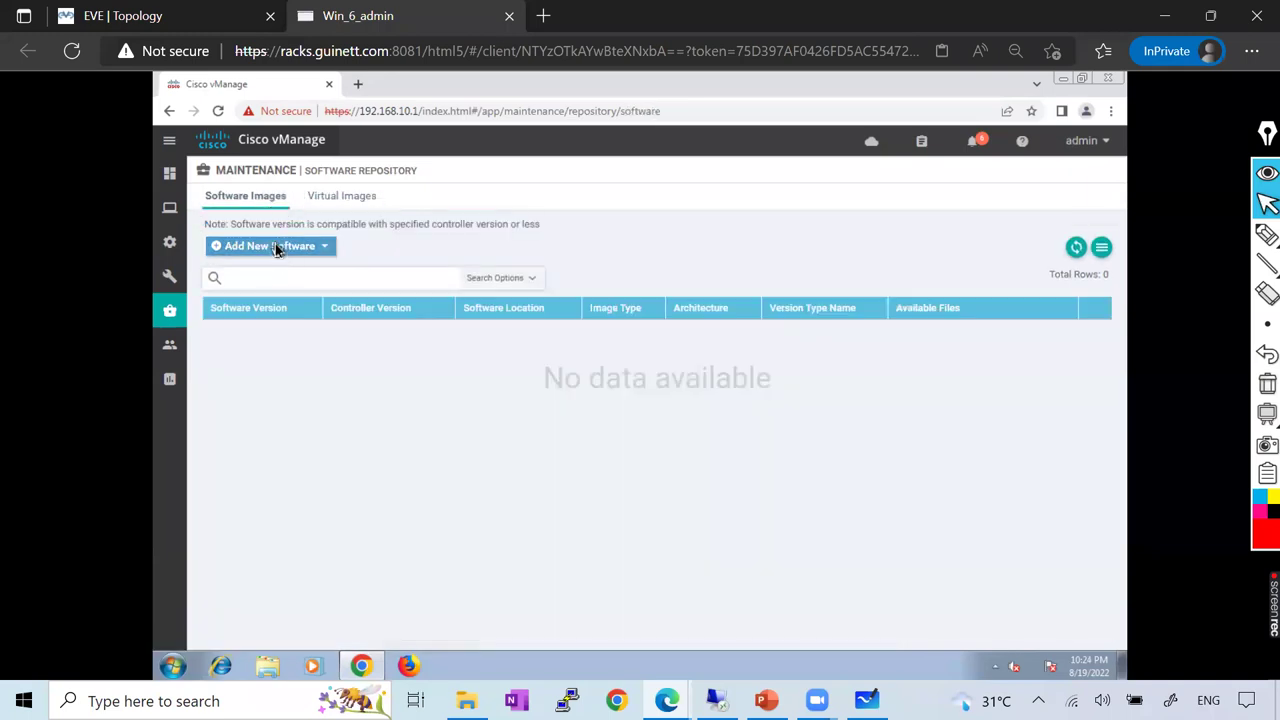
# Review the Add New Software options, then return to the empty Virtual Images list
pyautogui.click(282, 246)
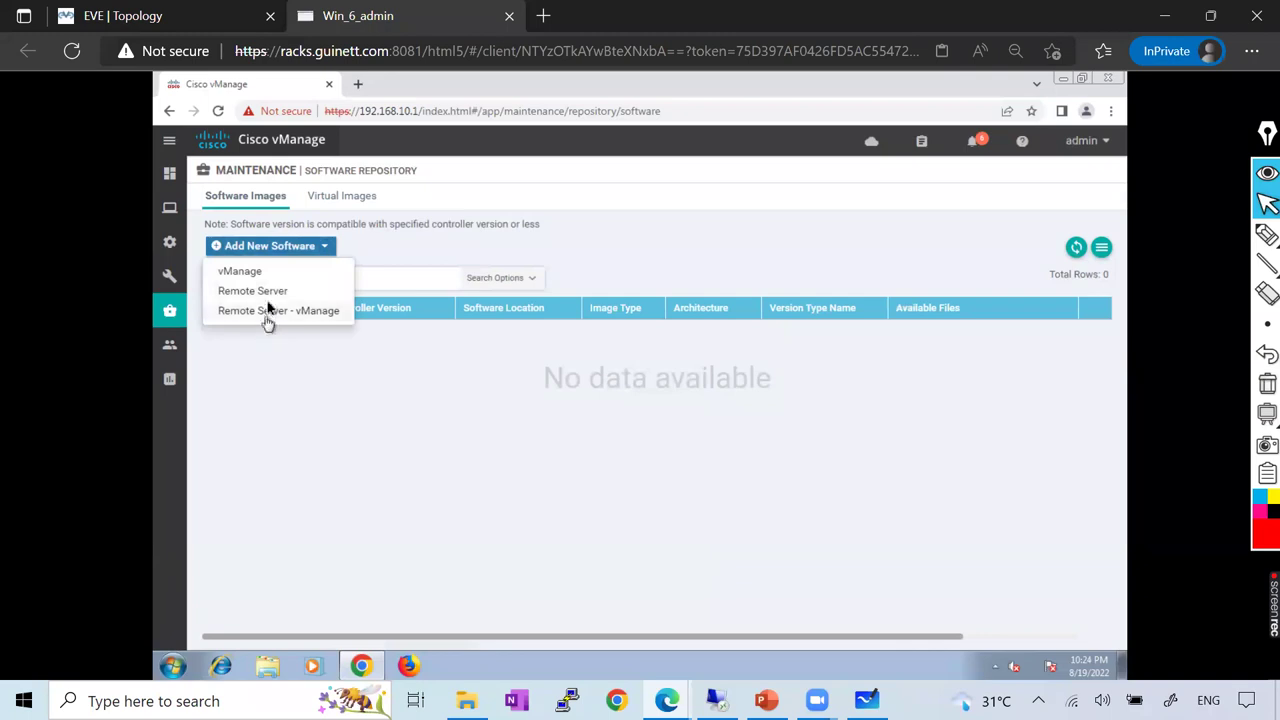
pyautogui.click(330, 246)
pyautogui.click(343, 198)
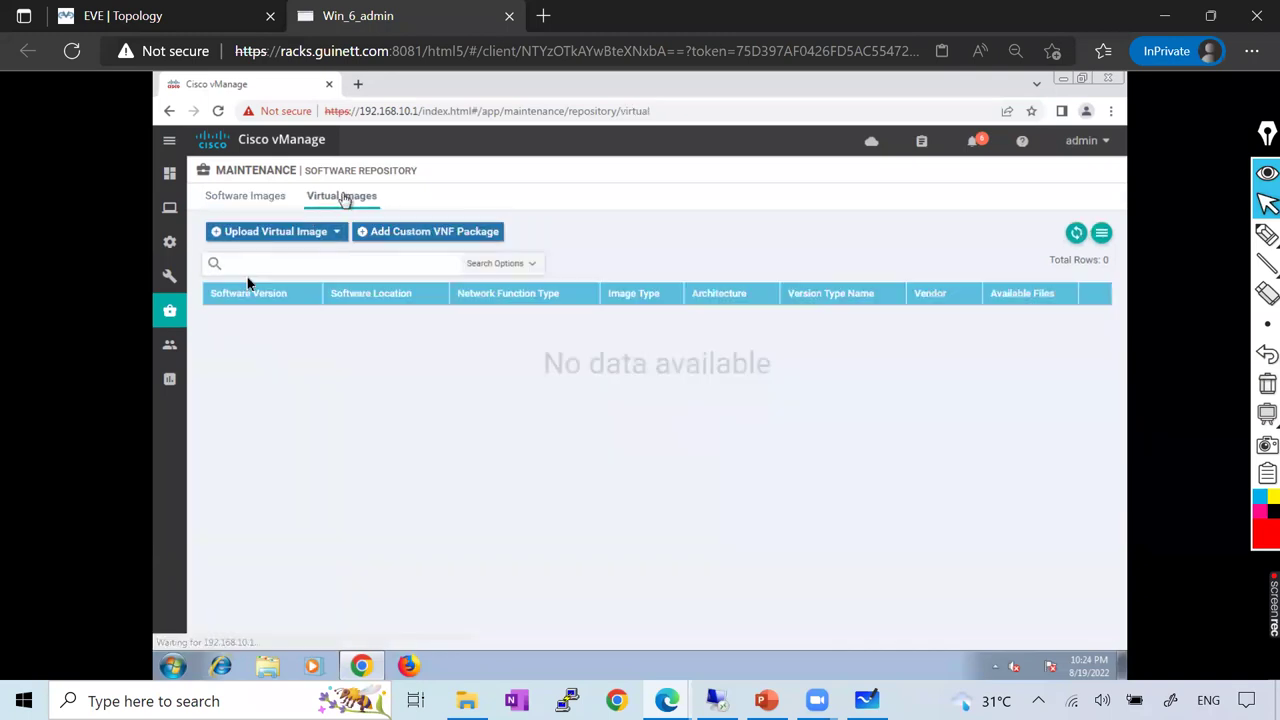
pyautogui.moveTo(173, 313)
pyautogui.click(259, 381)
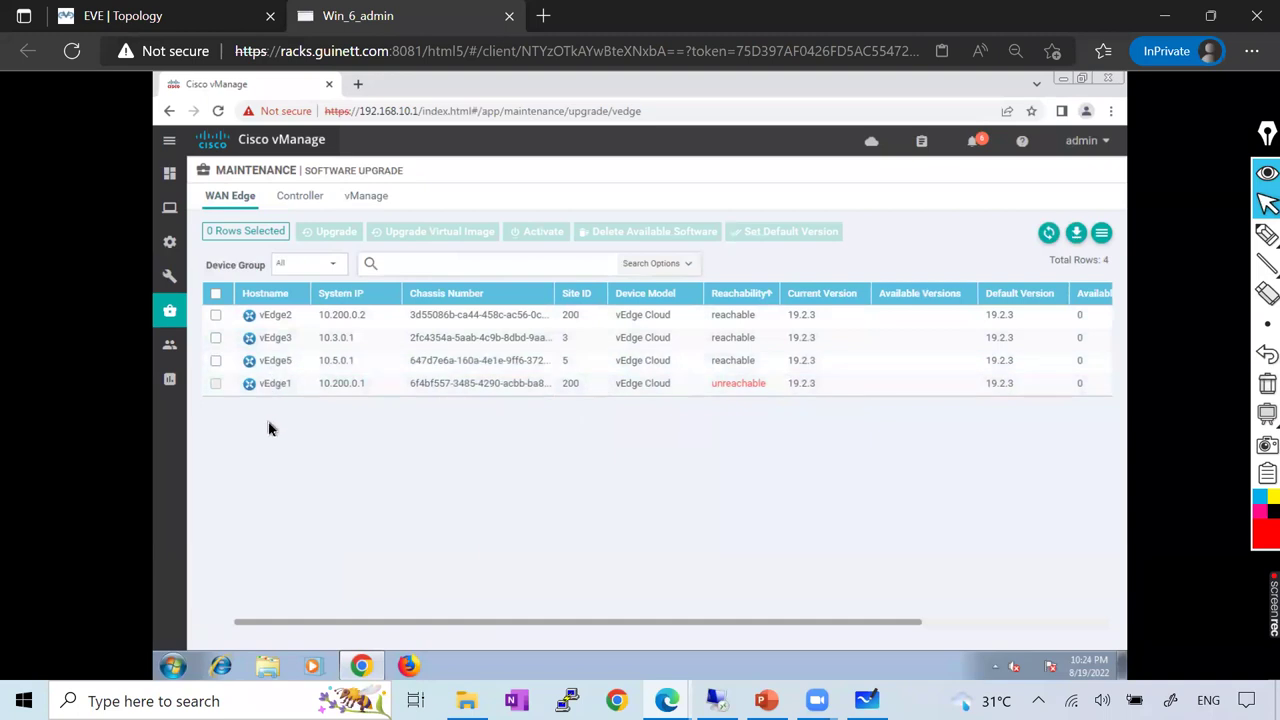
# Select vEdge2, vEdge3 and vEdge5 for upgrade, then cancel the 'No software image found' warning
pyautogui.click(216, 294)
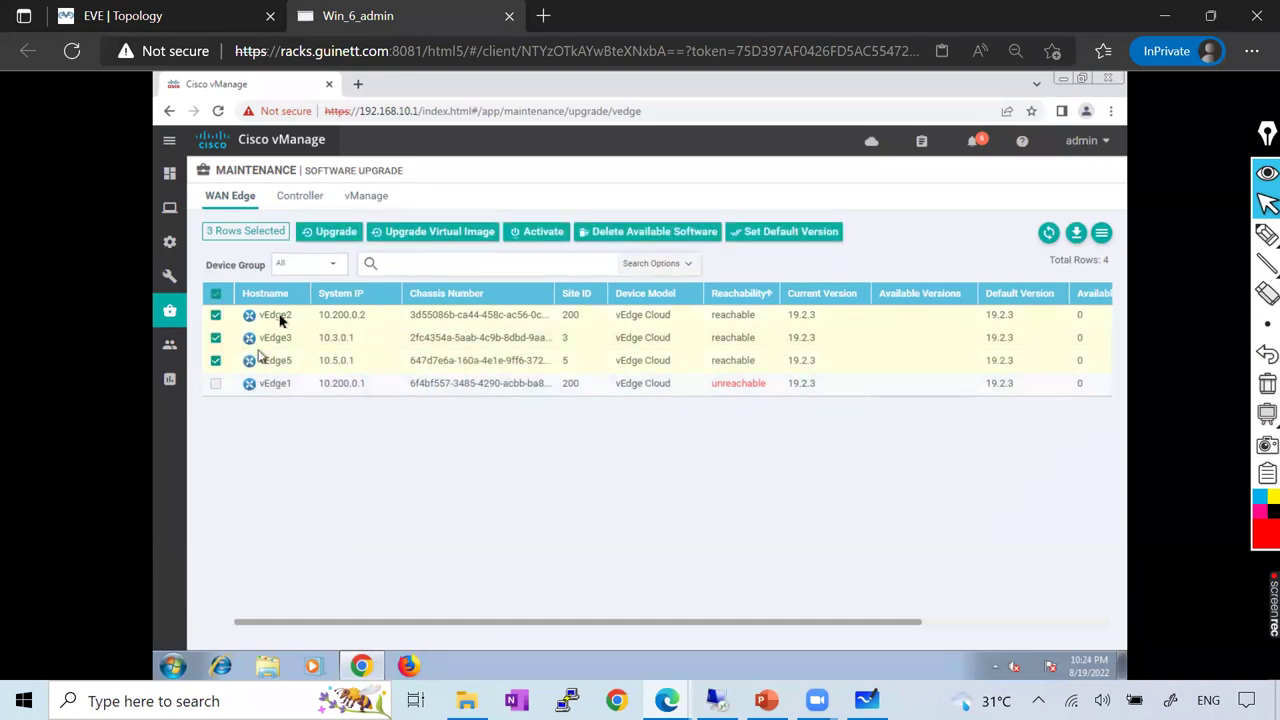
pyautogui.click(336, 232)
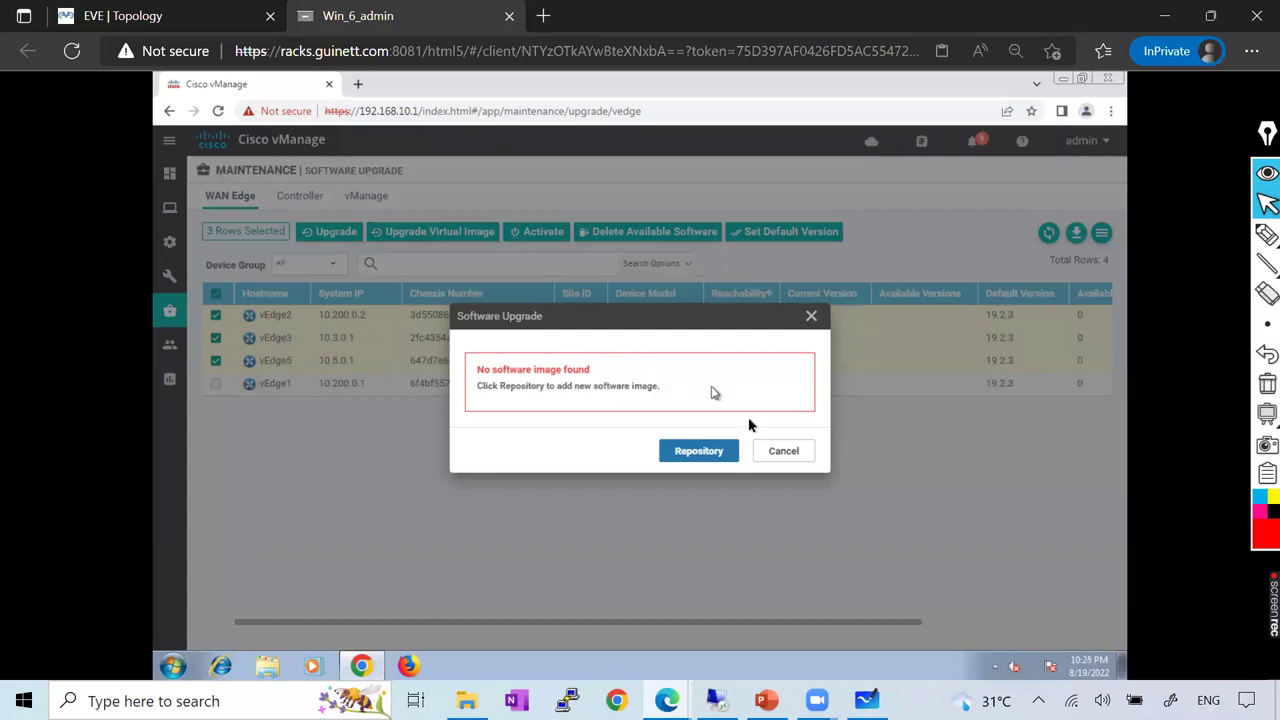
pyautogui.click(782, 451)
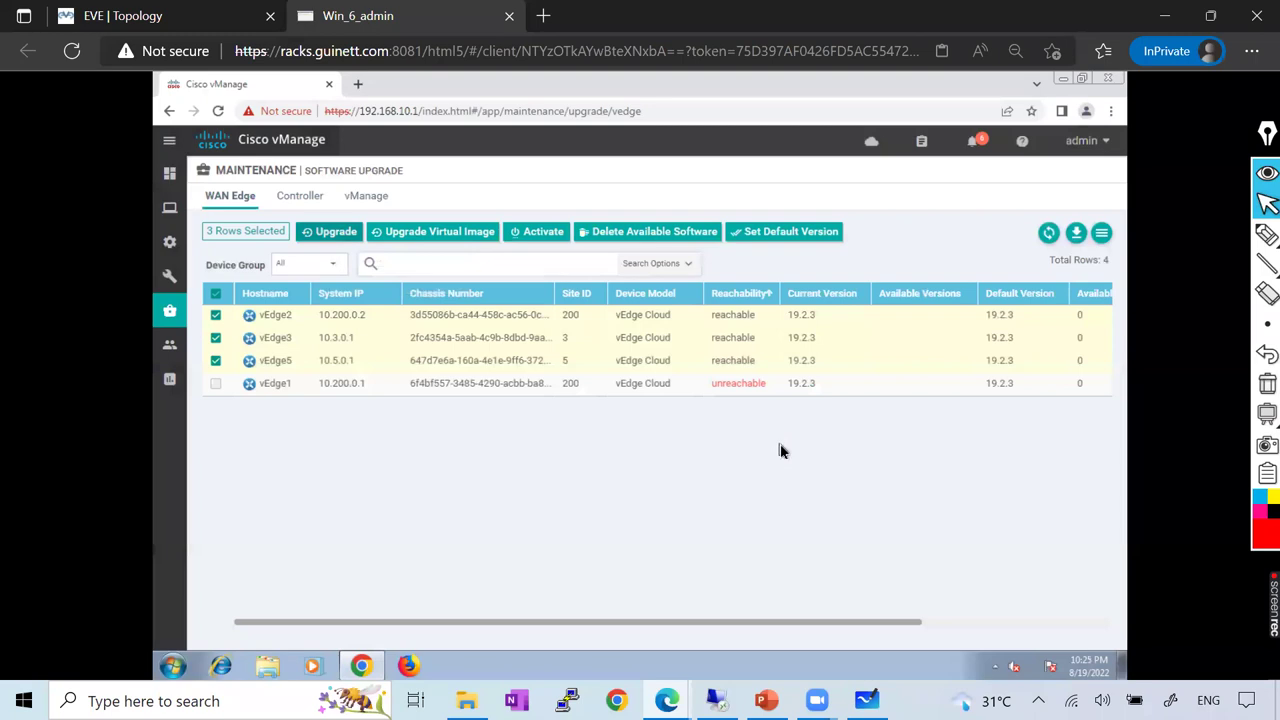
pyautogui.moveTo(155, 299)
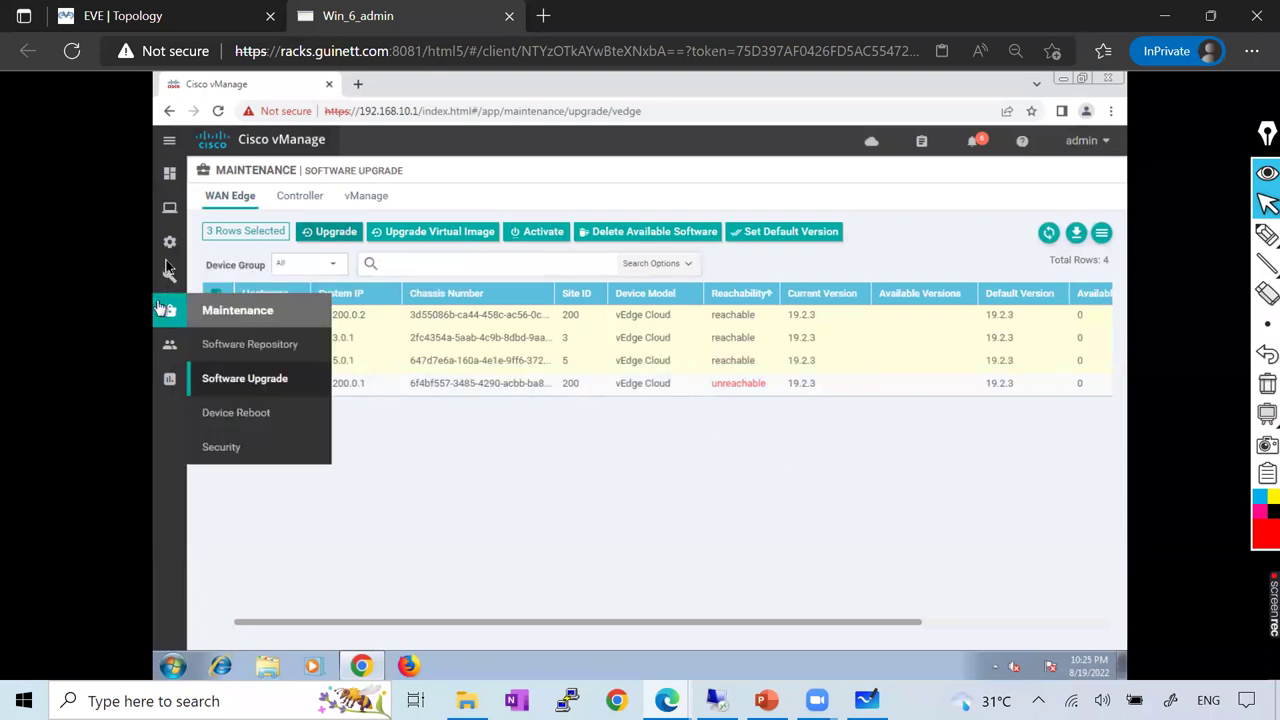
pyautogui.moveTo(172, 173)
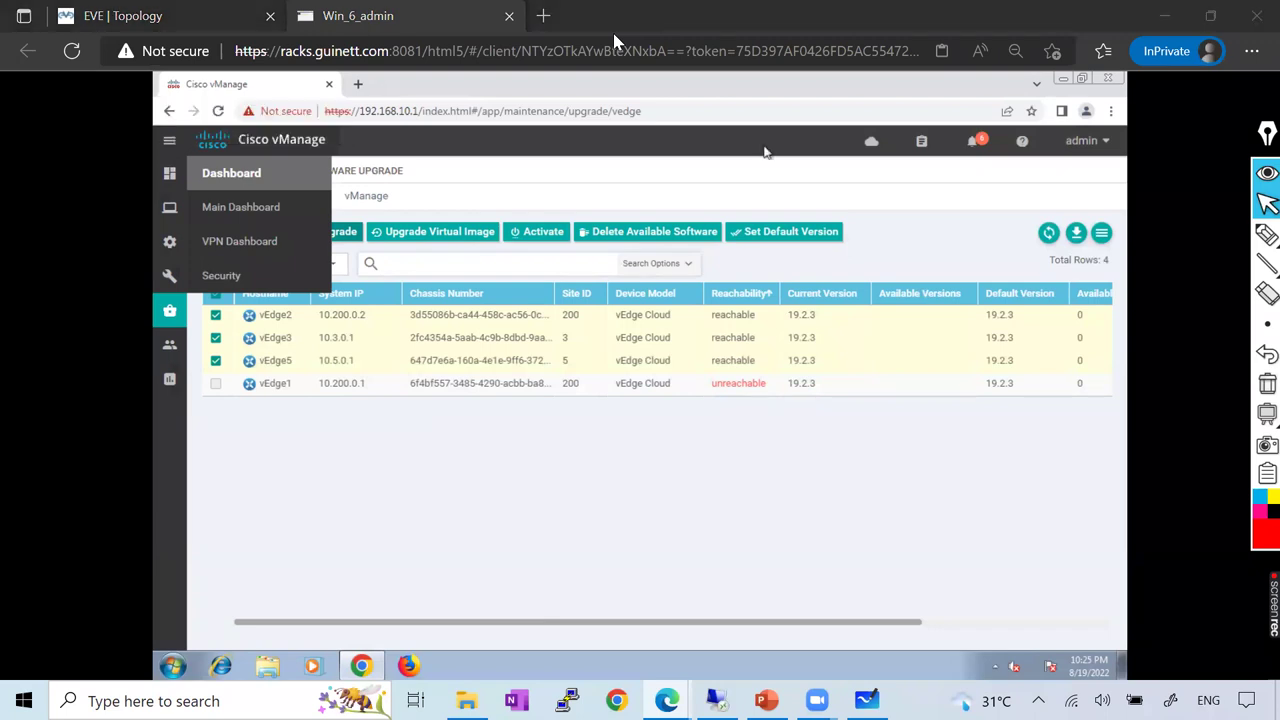
pyautogui.moveTo(172, 240)
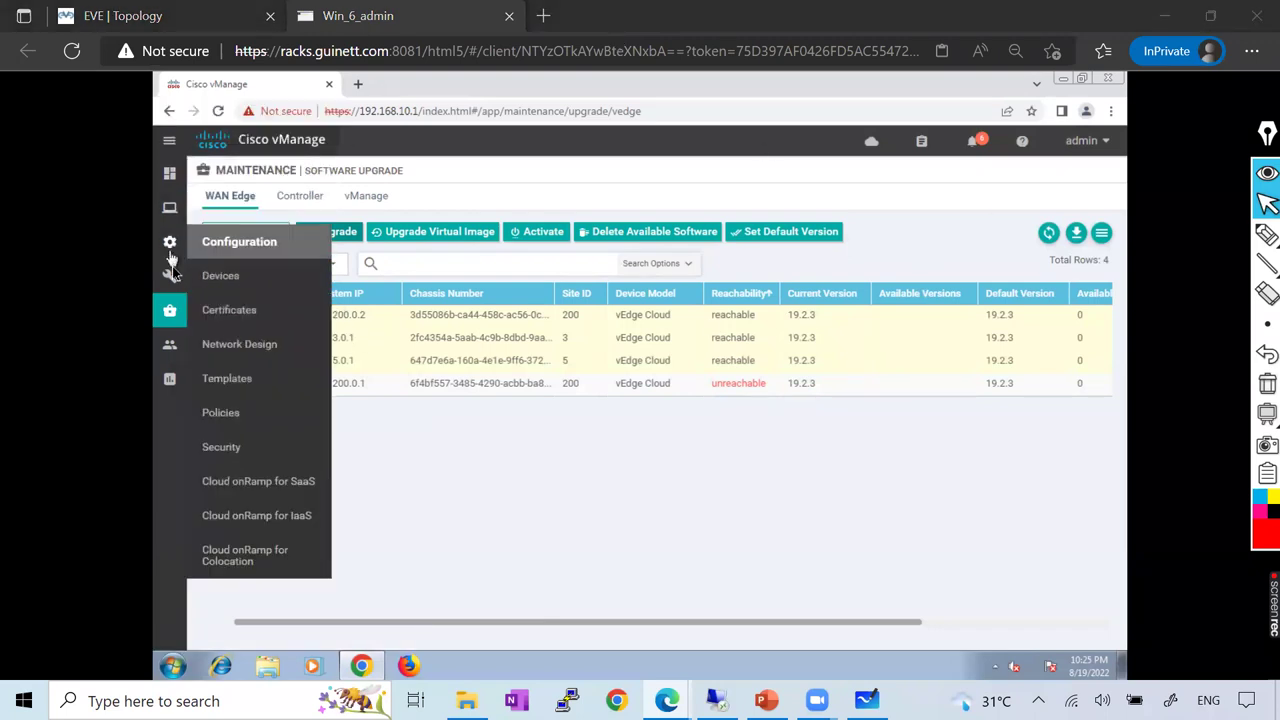
pyautogui.moveTo(172, 322)
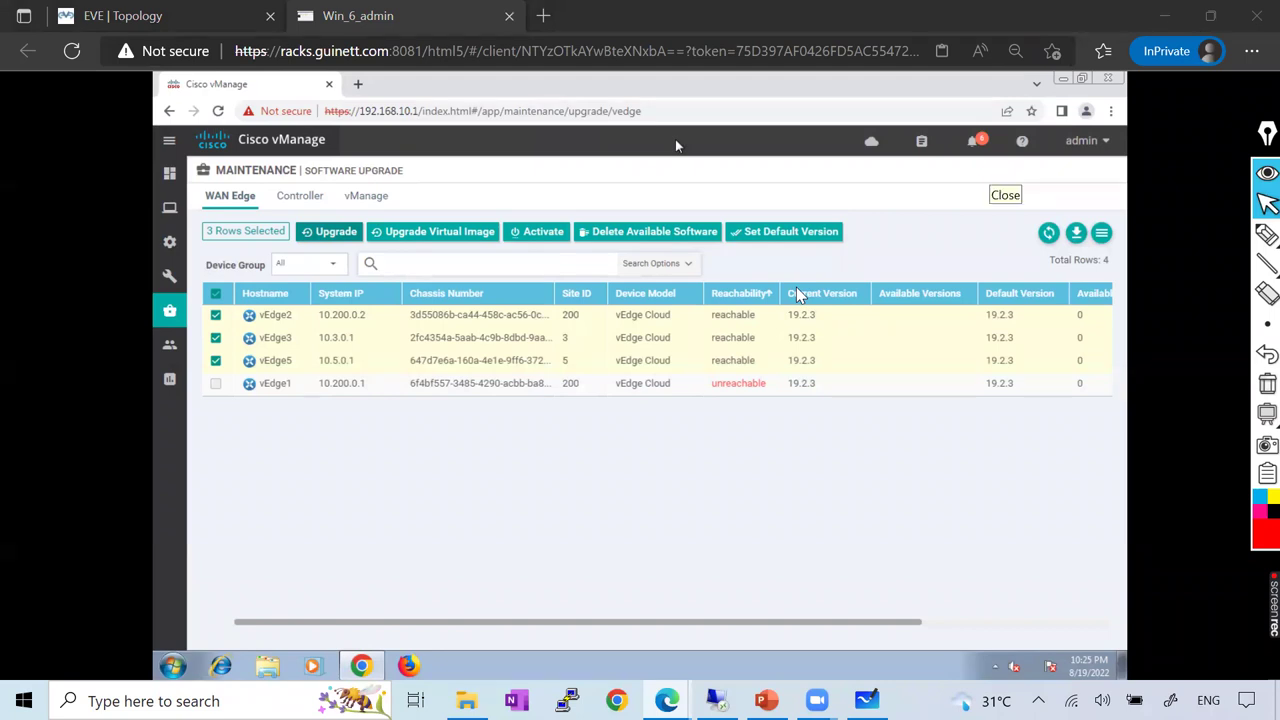
pyautogui.click(176, 174)
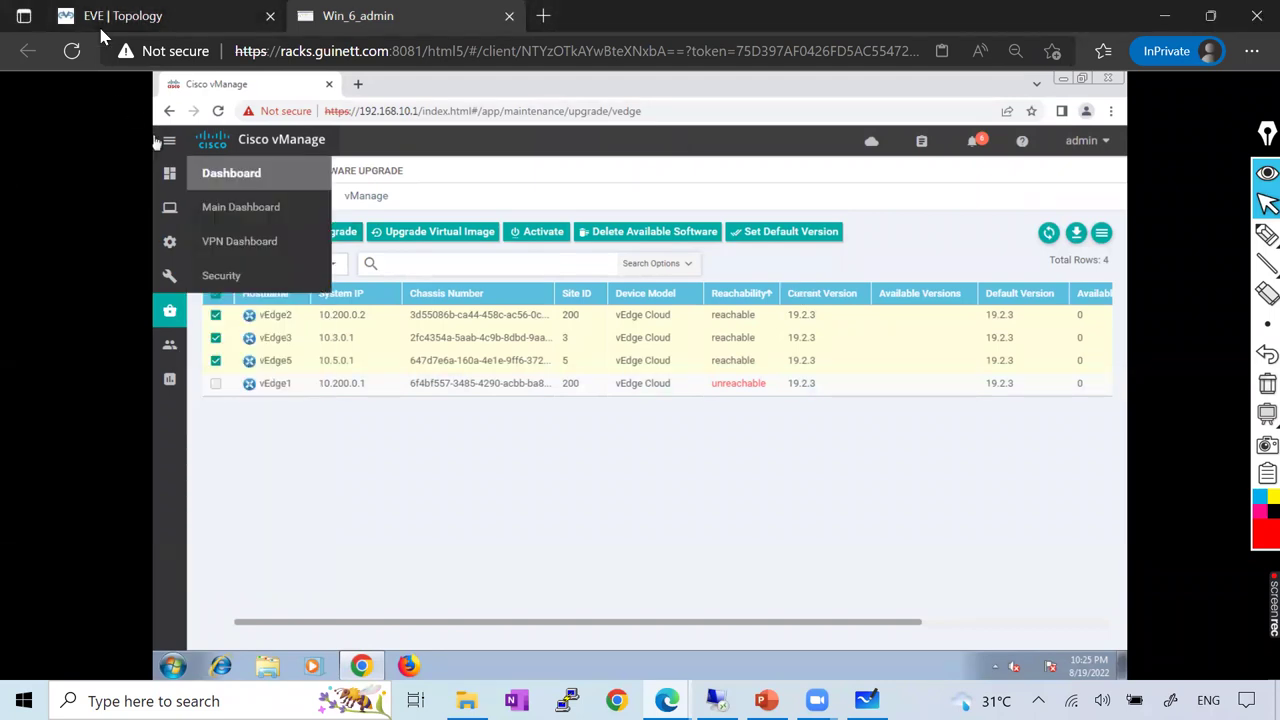
# On the EVE topology, circle the controllers, vEdge1–4, the CSR, R13 and DC-SW in red
pyautogui.hotkey('ctrl', 'Tab')
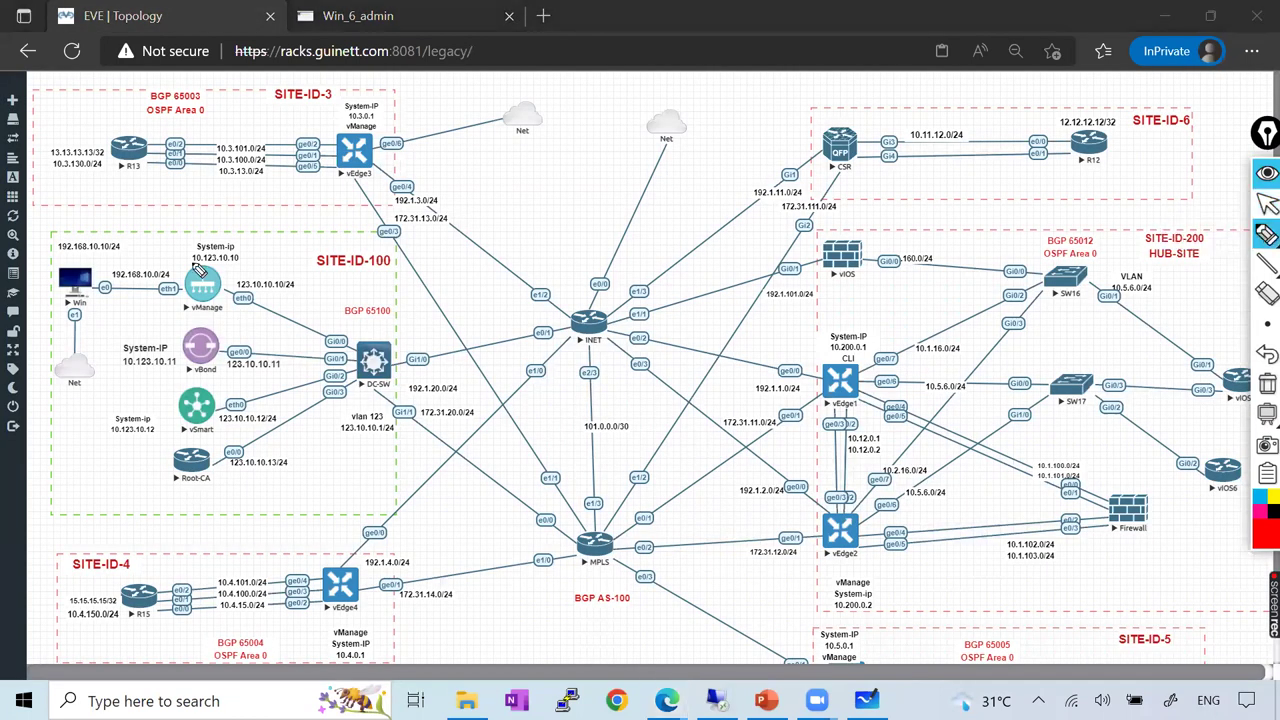
pyautogui.moveTo(181, 260)
pyautogui.mouseDown()
pyautogui.moveTo(176, 424)
pyautogui.moveTo(208, 433)
pyautogui.moveTo(232, 388)
pyautogui.moveTo(232, 292)
pyautogui.moveTo(178, 262)
pyautogui.mouseUp()
pyautogui.moveTo(322, 563)
pyautogui.mouseDown()
pyautogui.moveTo(316, 622)
pyautogui.moveTo(388, 628)
pyautogui.moveTo(312, 558)
pyautogui.mouseUp()
pyautogui.moveTo(324, 127)
pyautogui.mouseDown()
pyautogui.moveTo(328, 190)
pyautogui.moveTo(398, 186)
pyautogui.moveTo(300, 125)
pyautogui.mouseUp()
pyautogui.moveTo(806, 140)
pyautogui.mouseDown()
pyautogui.moveTo(822, 200)
pyautogui.moveTo(886, 135)
pyautogui.moveTo(796, 126)
pyautogui.mouseUp()
pyautogui.moveTo(818, 362)
pyautogui.mouseDown()
pyautogui.moveTo(820, 442)
pyautogui.moveTo(864, 568)
pyautogui.moveTo(882, 368)
pyautogui.moveTo(745, 358)
pyautogui.mouseUp()
pyautogui.moveTo(120, 143)
pyautogui.mouseDown()
pyautogui.moveTo(112, 172)
pyautogui.moveTo(122, 150)
pyautogui.mouseUp()
pyautogui.moveTo(378, 318)
pyautogui.mouseDown()
pyautogui.moveTo(414, 343)
pyautogui.moveTo(386, 318)
pyautogui.mouseUp()
pyautogui.moveTo(210, 350); pyautogui.dragTo(290, 278)
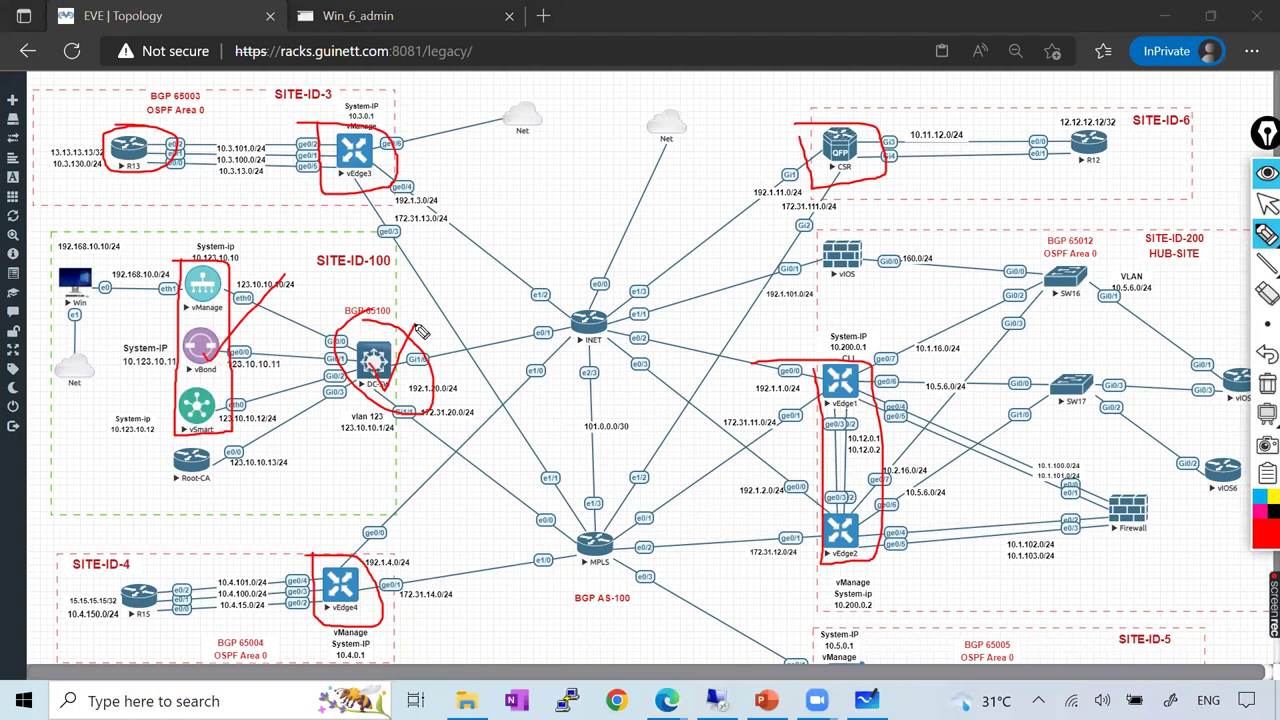
# Clear the red annotations and return to the Win_6_admin vManage session
pyautogui.click(1267, 203)
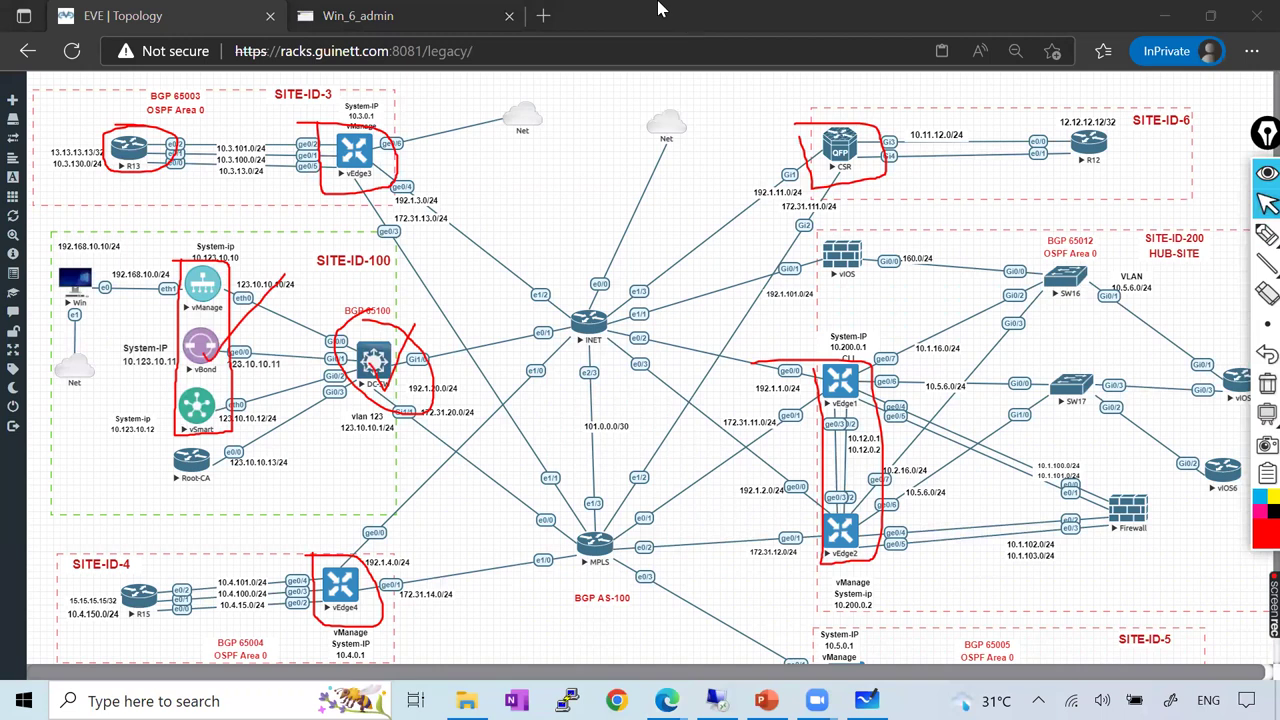
pyautogui.click(1267, 383)
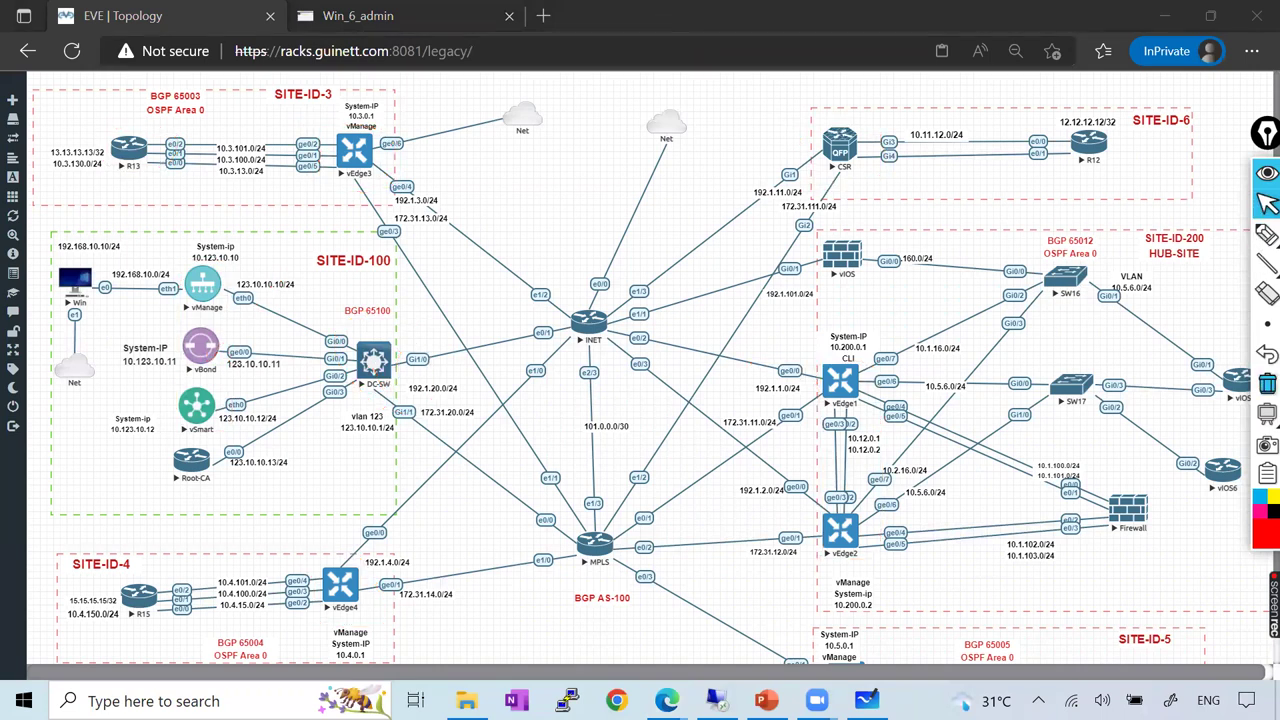
pyautogui.moveTo(666, 700)
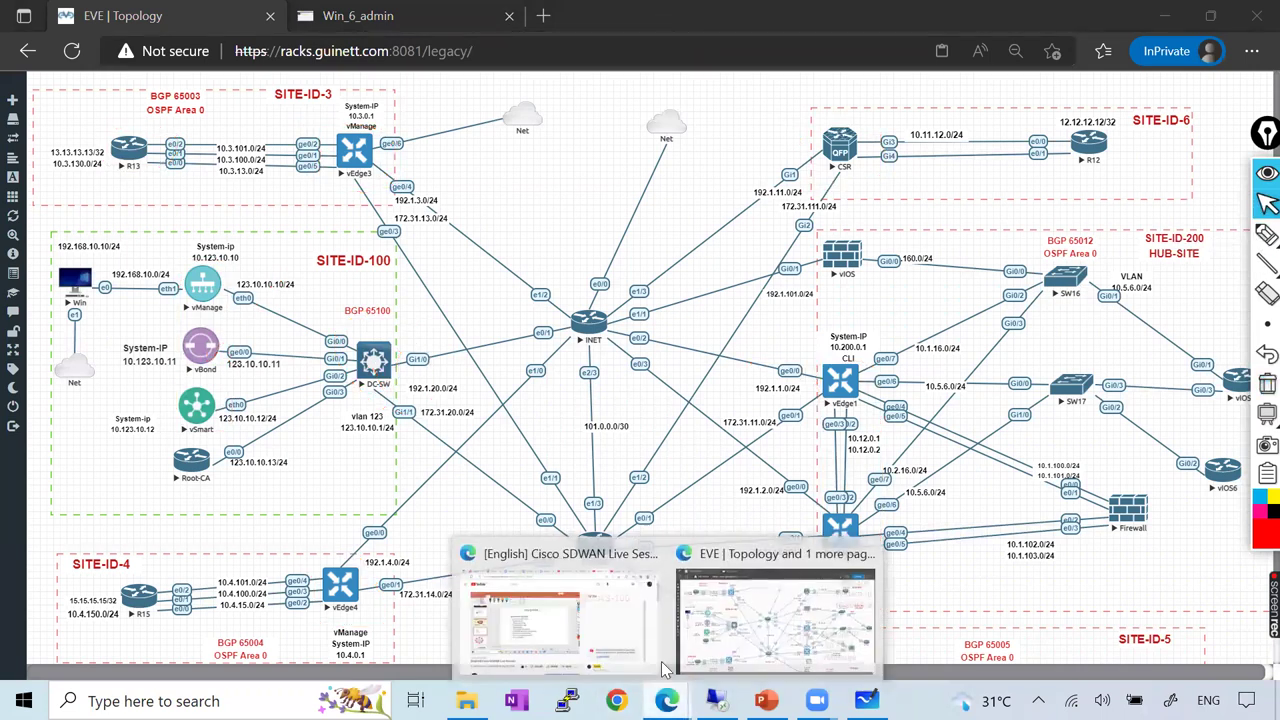
pyautogui.click(706, 625)
pyautogui.click(388, 18)
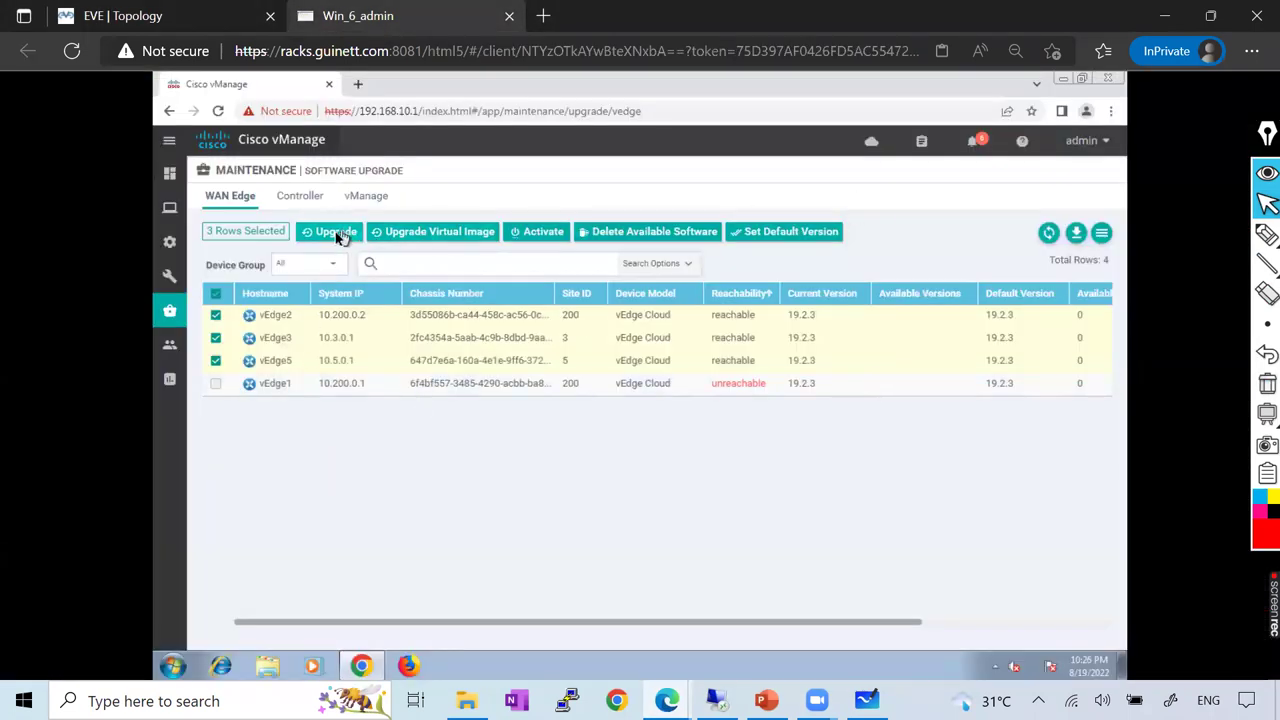
# Open Configuration > Devices to list the WAN Edge devices, then switch to PowerPoint
pyautogui.moveTo(168, 243)
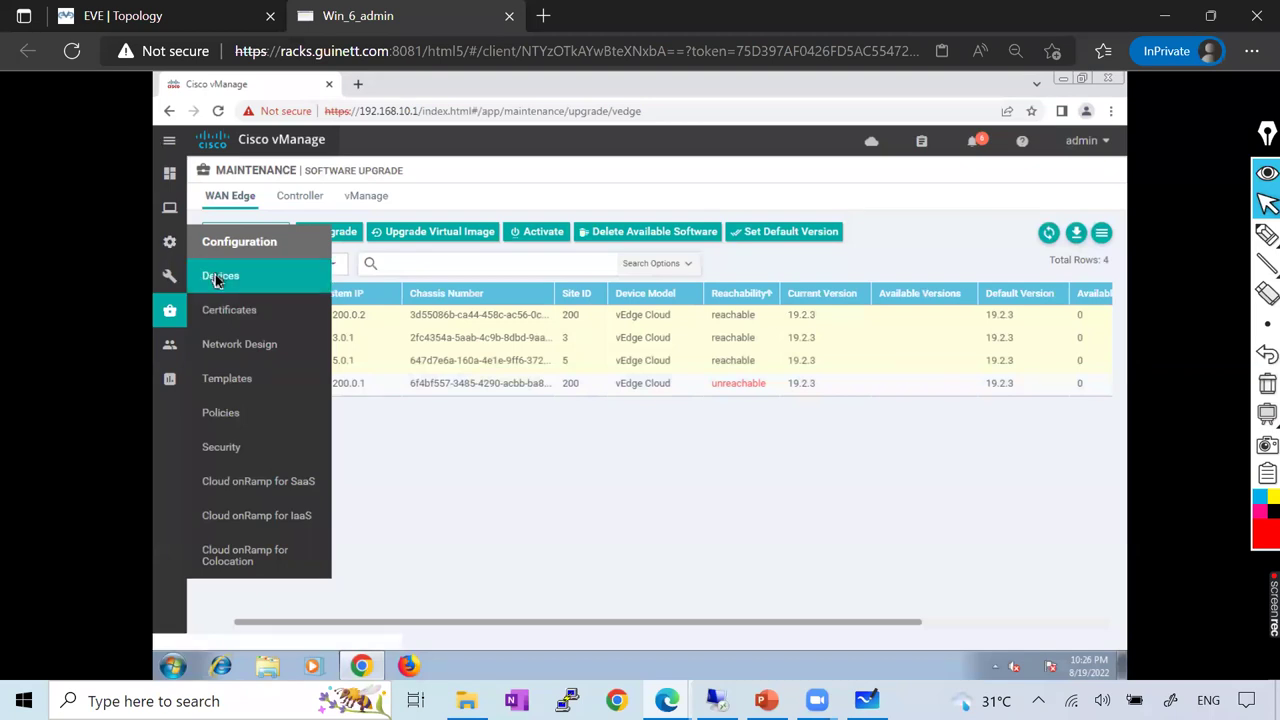
pyautogui.click(218, 277)
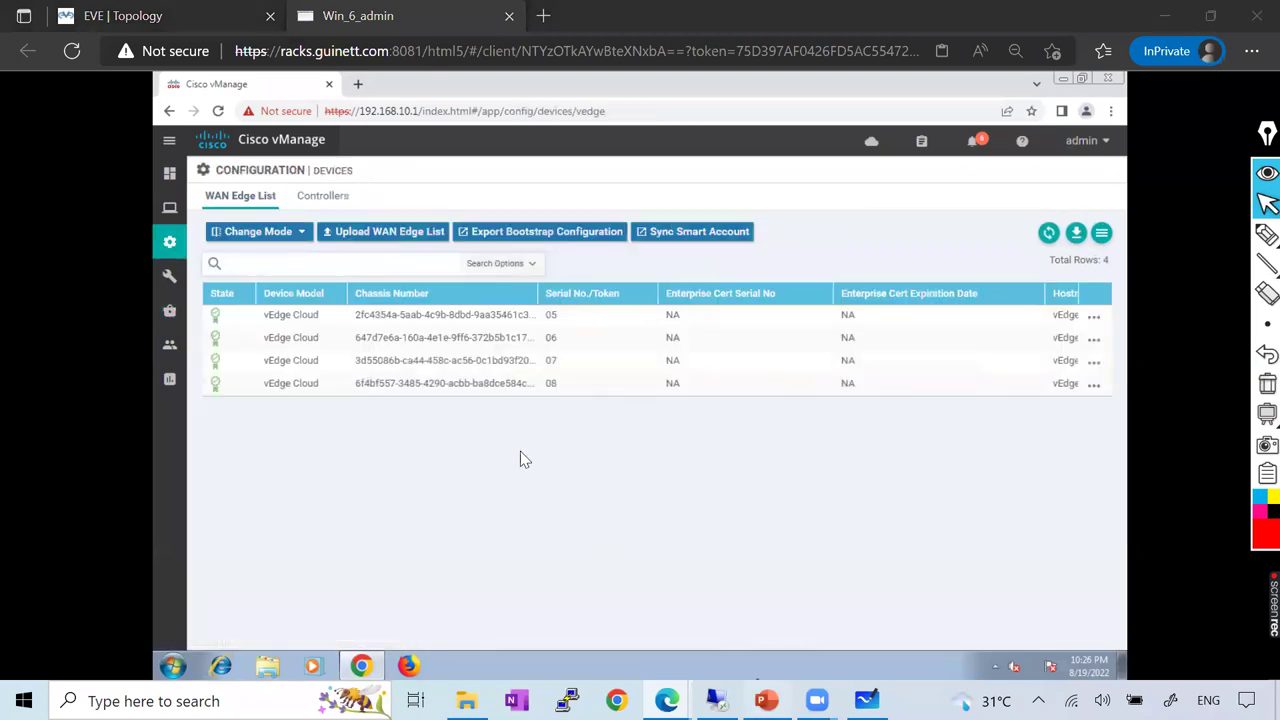
pyautogui.hotkey('alt', 'Tab')
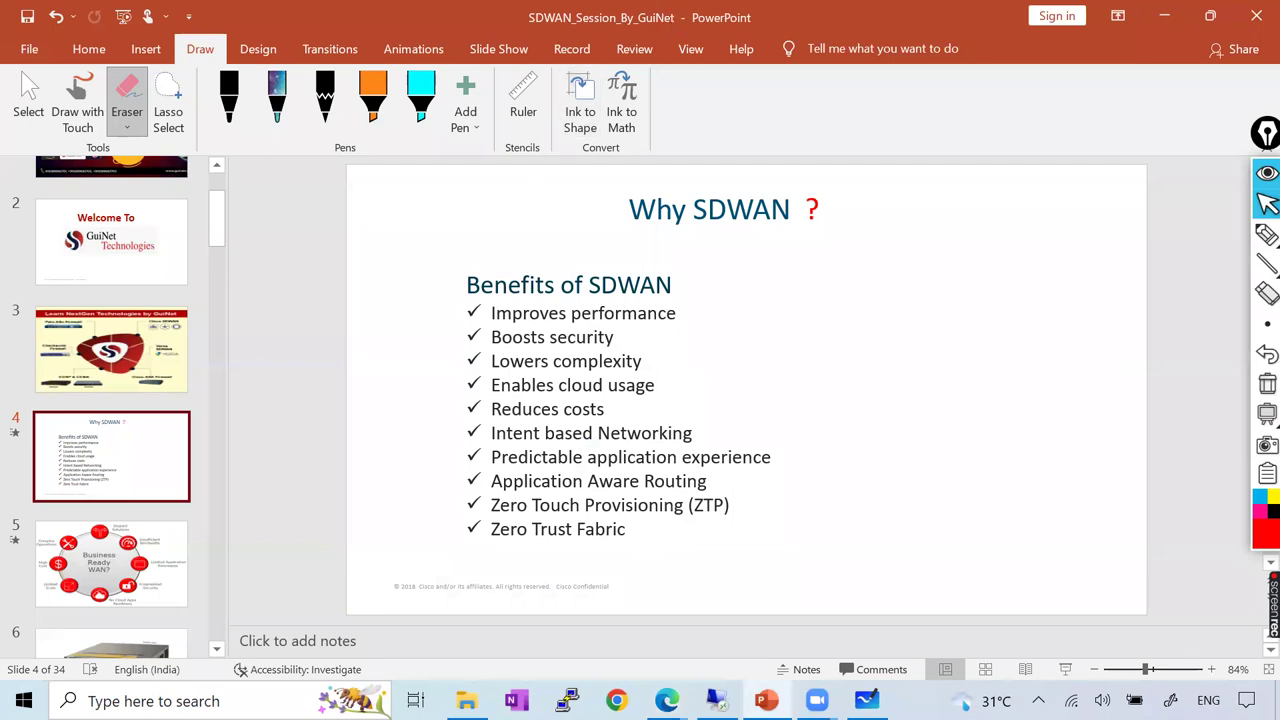
# Bring up the YouTube stream window, then return to the browser's EVE topology tab
pyautogui.moveTo(667, 700)
pyautogui.click(603, 623)
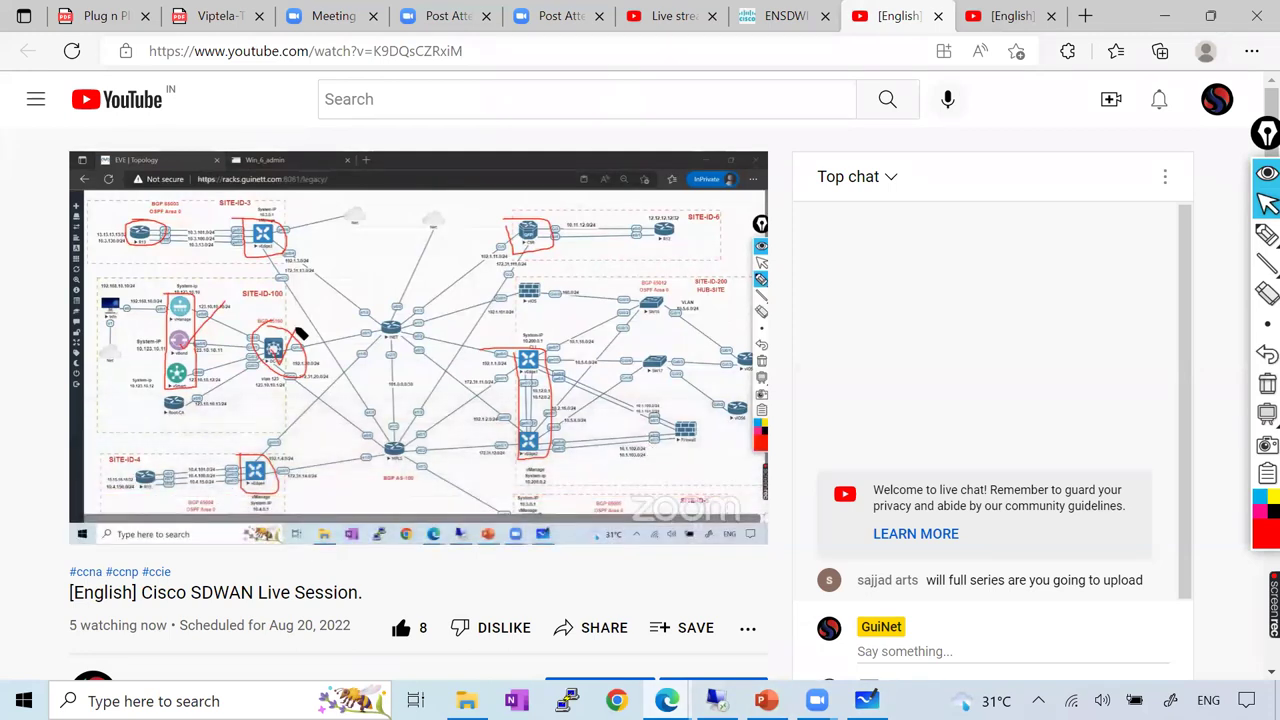
pyautogui.hotkey('alt', 'Tab')
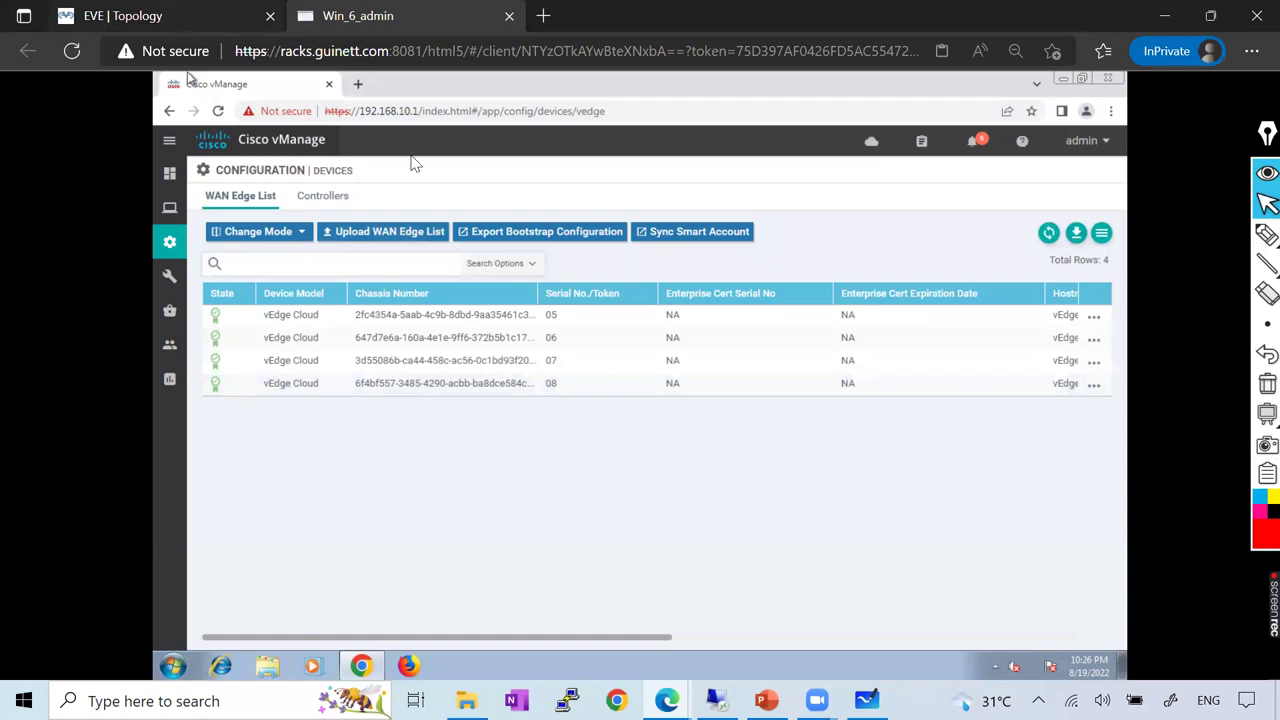
pyautogui.hotkey('ctrl', 'Tab')
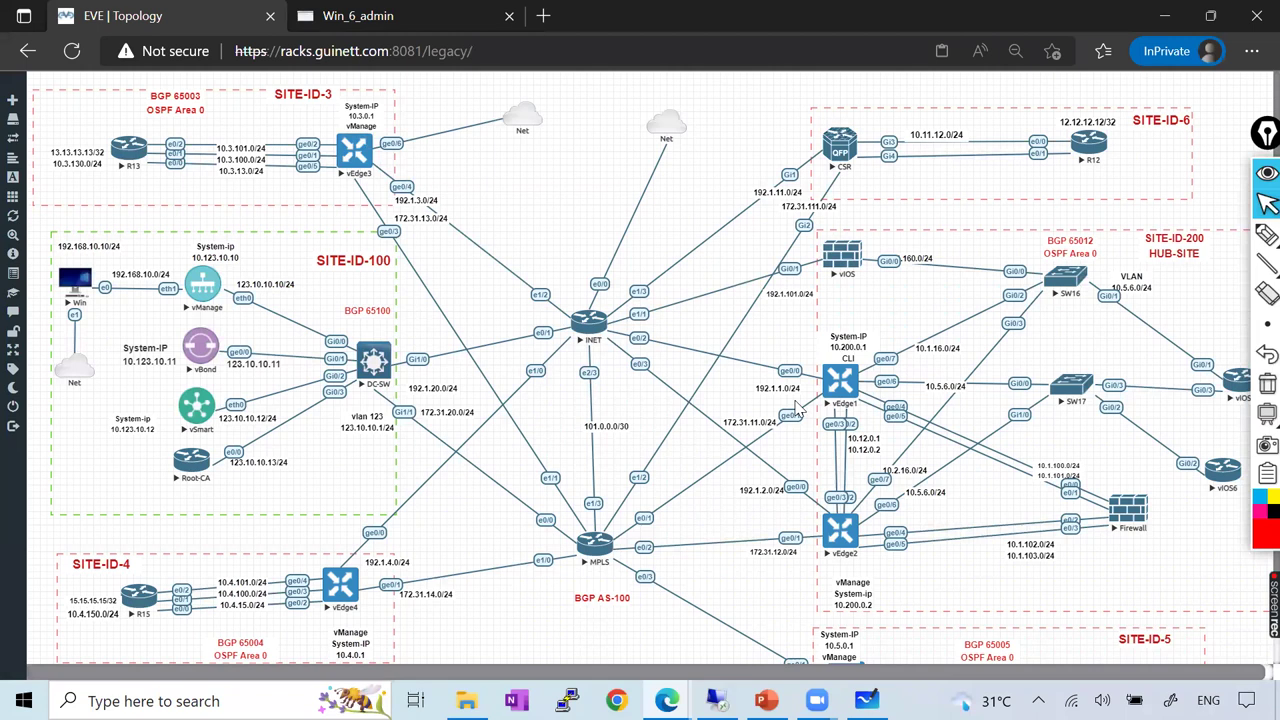
pyautogui.click(1266, 234)
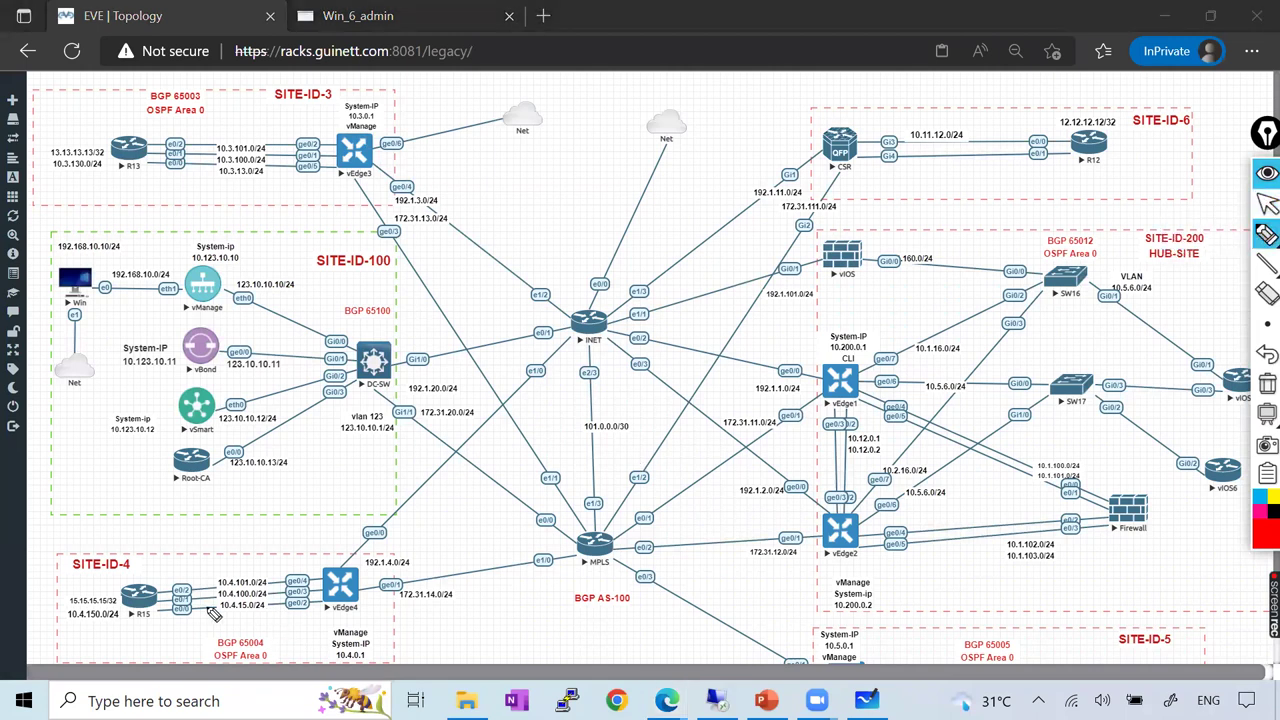
pyautogui.moveTo(150, 608)
pyautogui.mouseDown()
pyautogui.moveTo(342, 590)
pyautogui.moveTo(580, 328)
pyautogui.moveTo(810, 376)
pyautogui.moveTo(930, 349)
pyautogui.mouseUp()
pyautogui.moveTo(1008, 322)
pyautogui.mouseDown()
pyautogui.moveTo(1000, 257)
pyautogui.moveTo(665, 305)
pyautogui.moveTo(688, 135)
pyautogui.mouseUp()
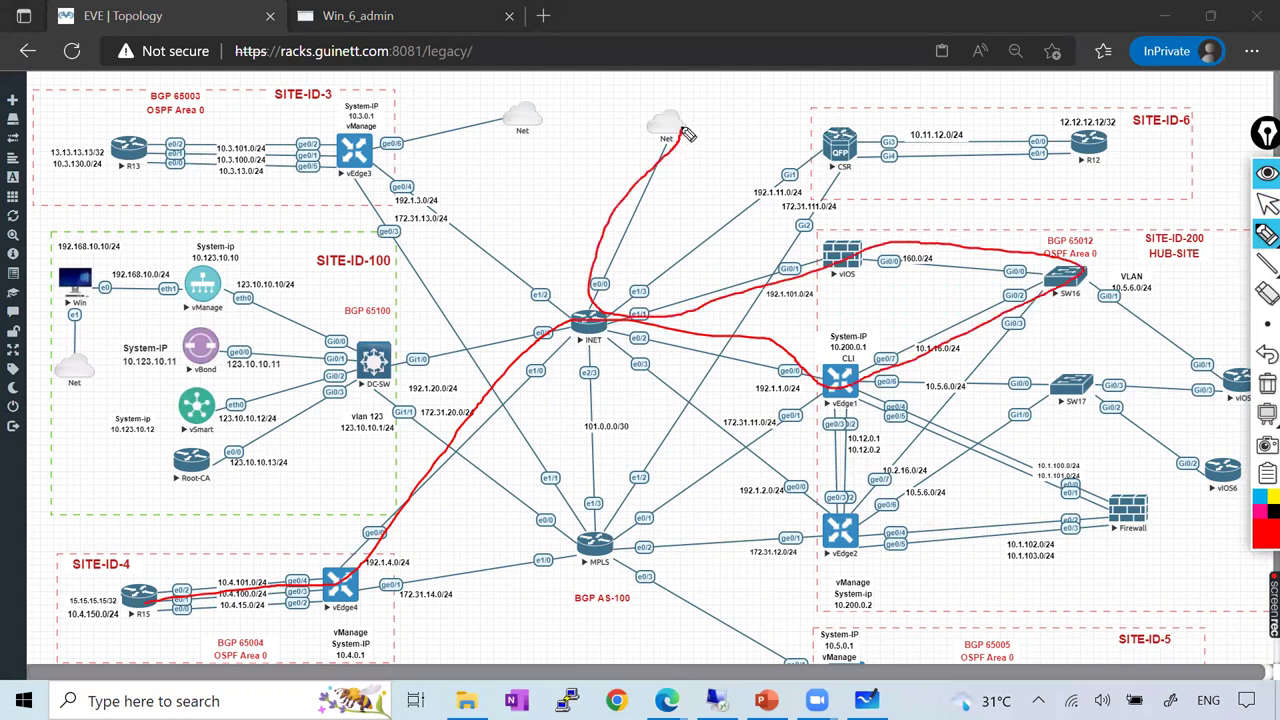
pyautogui.moveTo(122, 148)
pyautogui.mouseDown()
pyautogui.moveTo(330, 146)
pyautogui.moveTo(400, 190)
pyautogui.mouseUp()
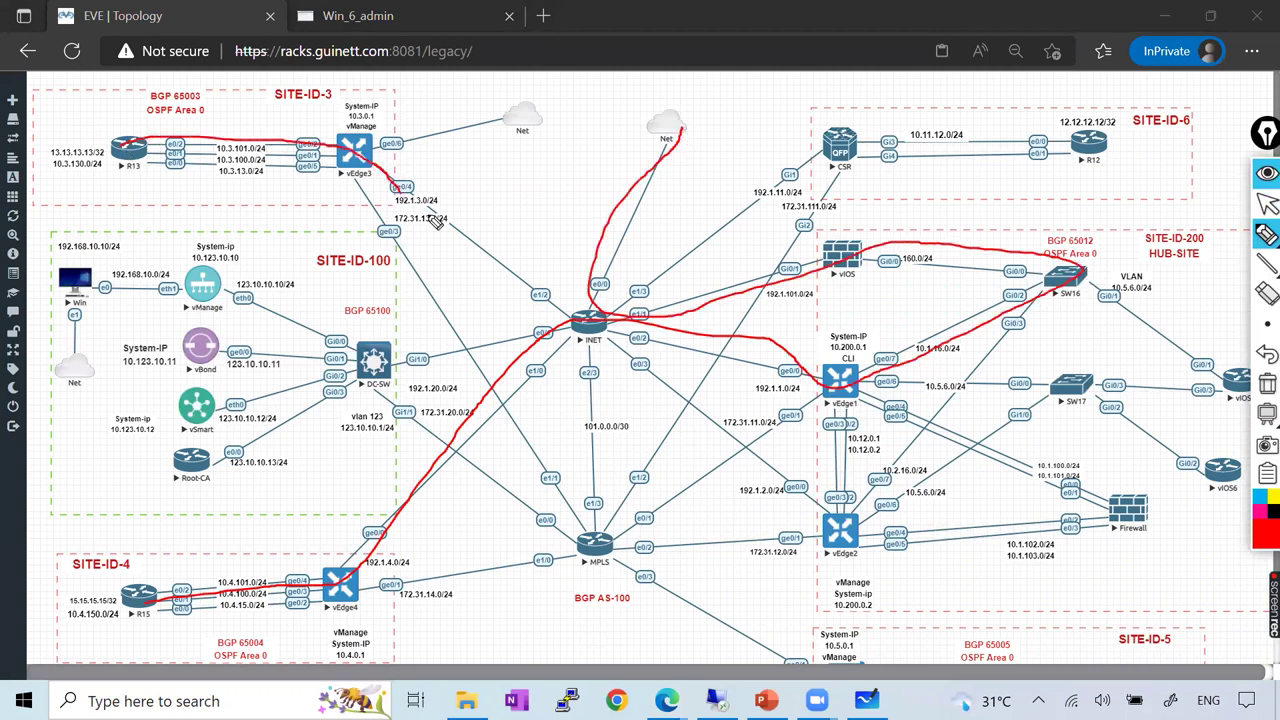
pyautogui.click(1266, 383)
pyautogui.moveTo(140, 150)
pyautogui.mouseDown()
pyautogui.moveTo(483, 241)
pyautogui.moveTo(608, 324)
pyautogui.moveTo(656, 336)
pyautogui.moveTo(875, 362)
pyautogui.moveTo(1062, 281)
pyautogui.moveTo(622, 259)
pyautogui.moveTo(680, 127)
pyautogui.mouseUp()
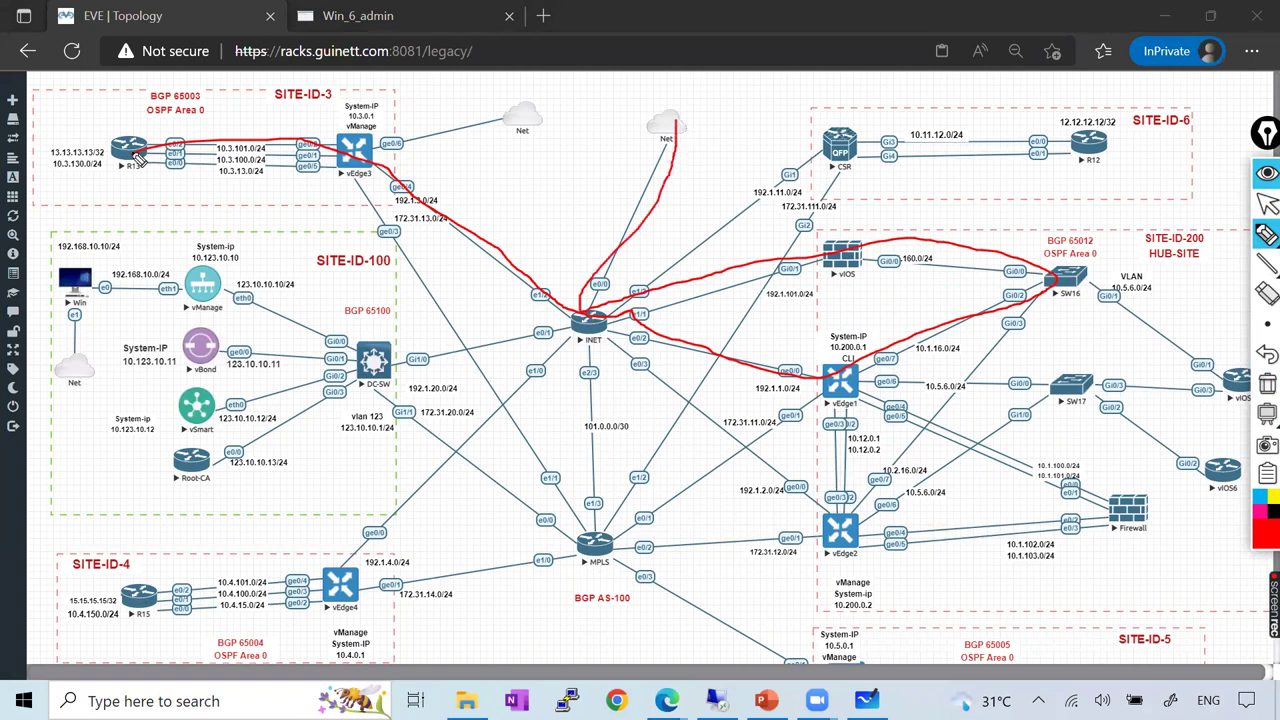
pyautogui.moveTo(141, 147)
pyautogui.mouseDown()
pyautogui.moveTo(486, 130)
pyautogui.moveTo(543, 108)
pyautogui.mouseUp()
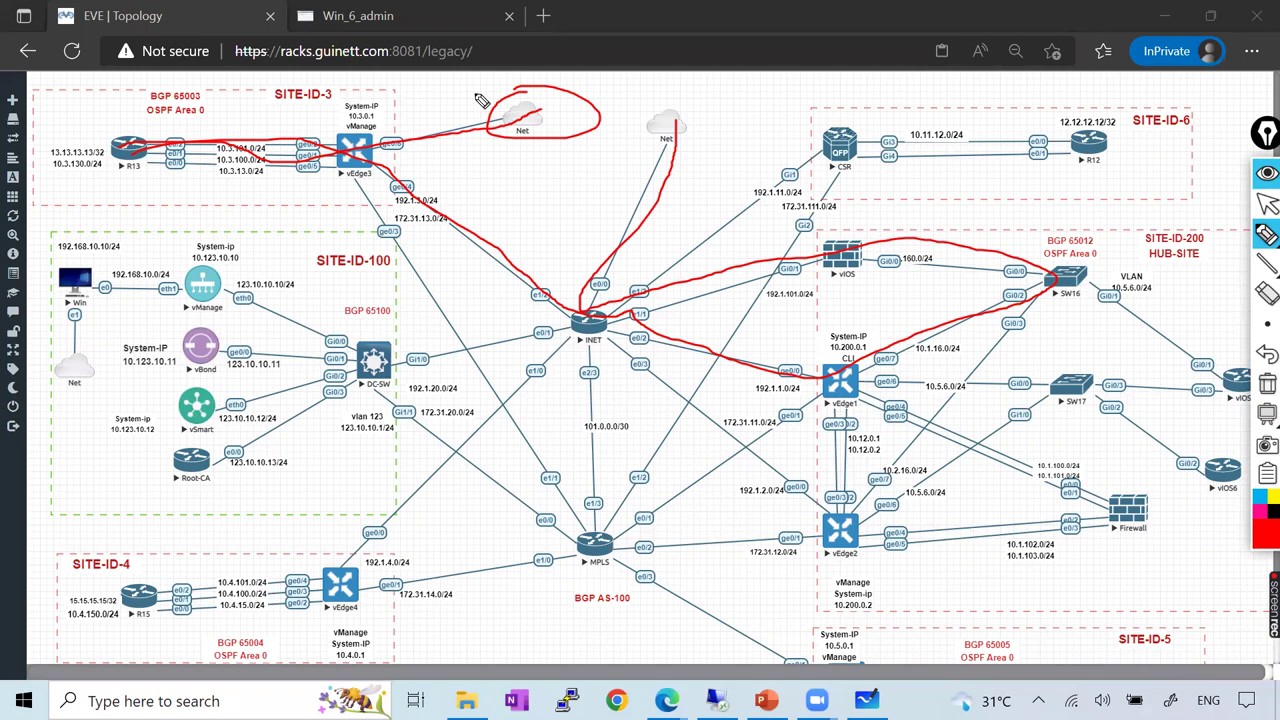
pyautogui.click(1266, 383)
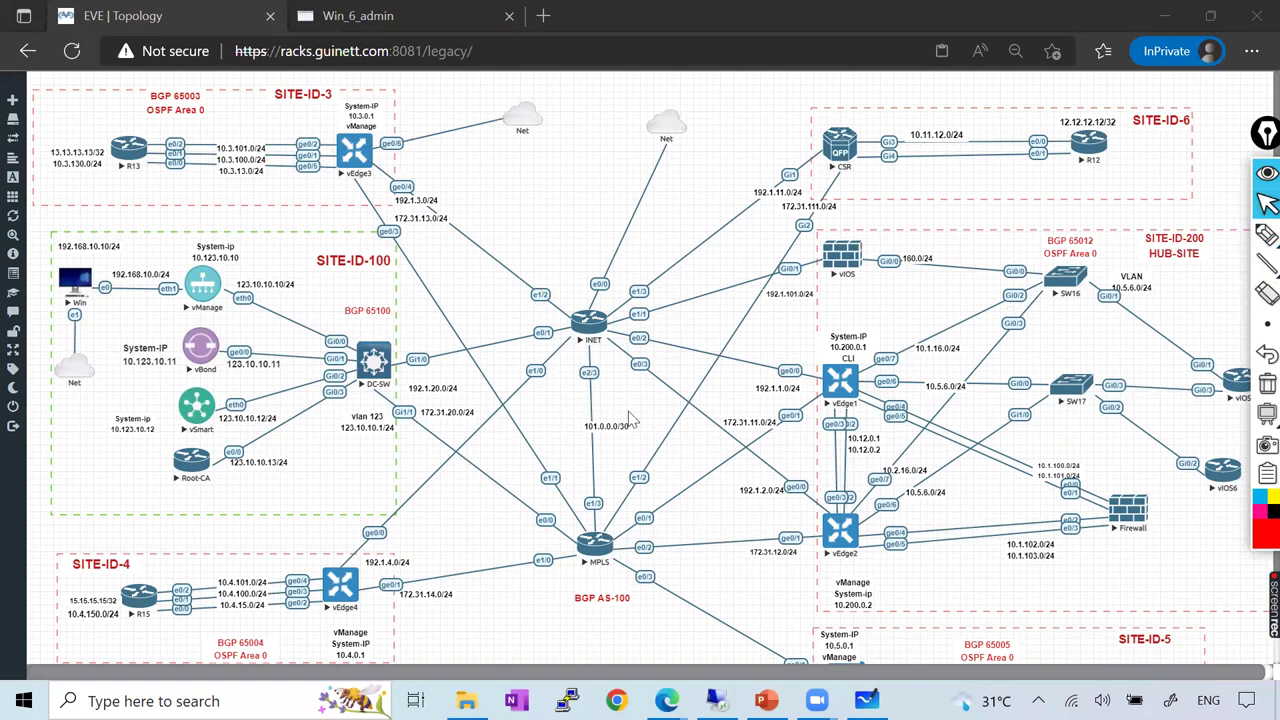
# Look at the 'Why SDWAN' slide, then return to the Win_6_admin vManage session
pyautogui.hotkey('alt', 'Tab')
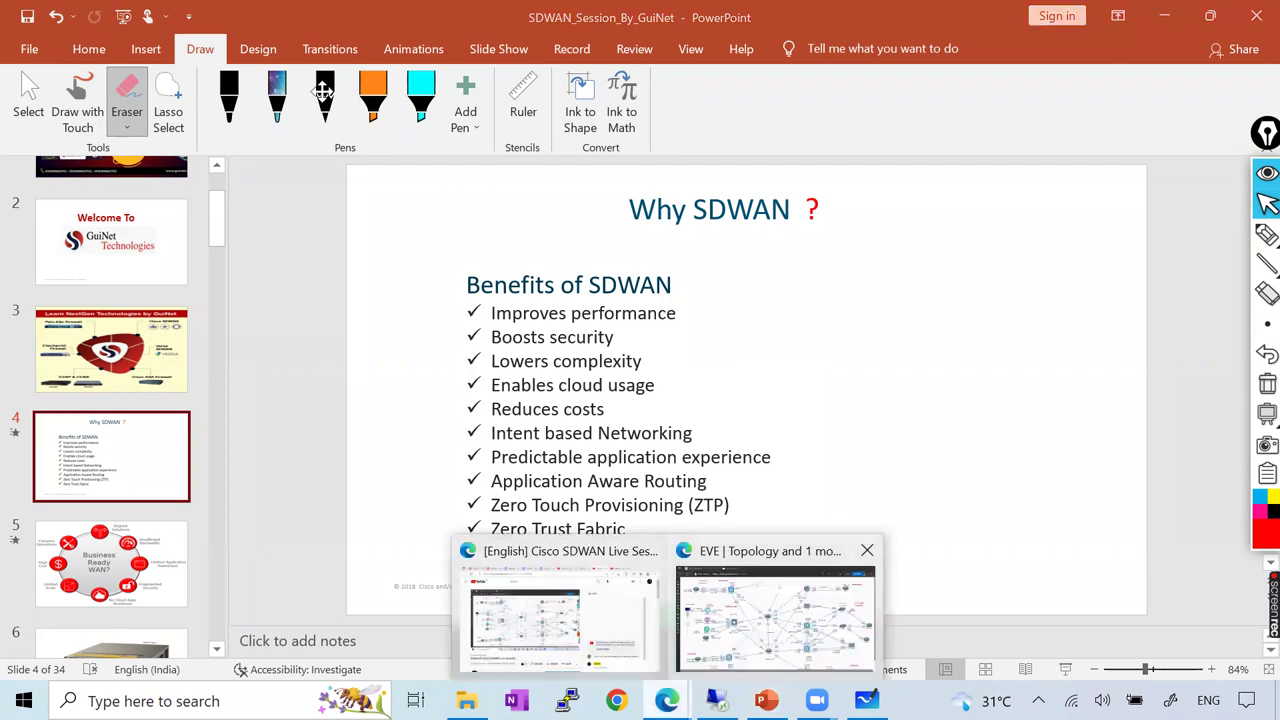
pyautogui.hotkey('alt', 'Tab')
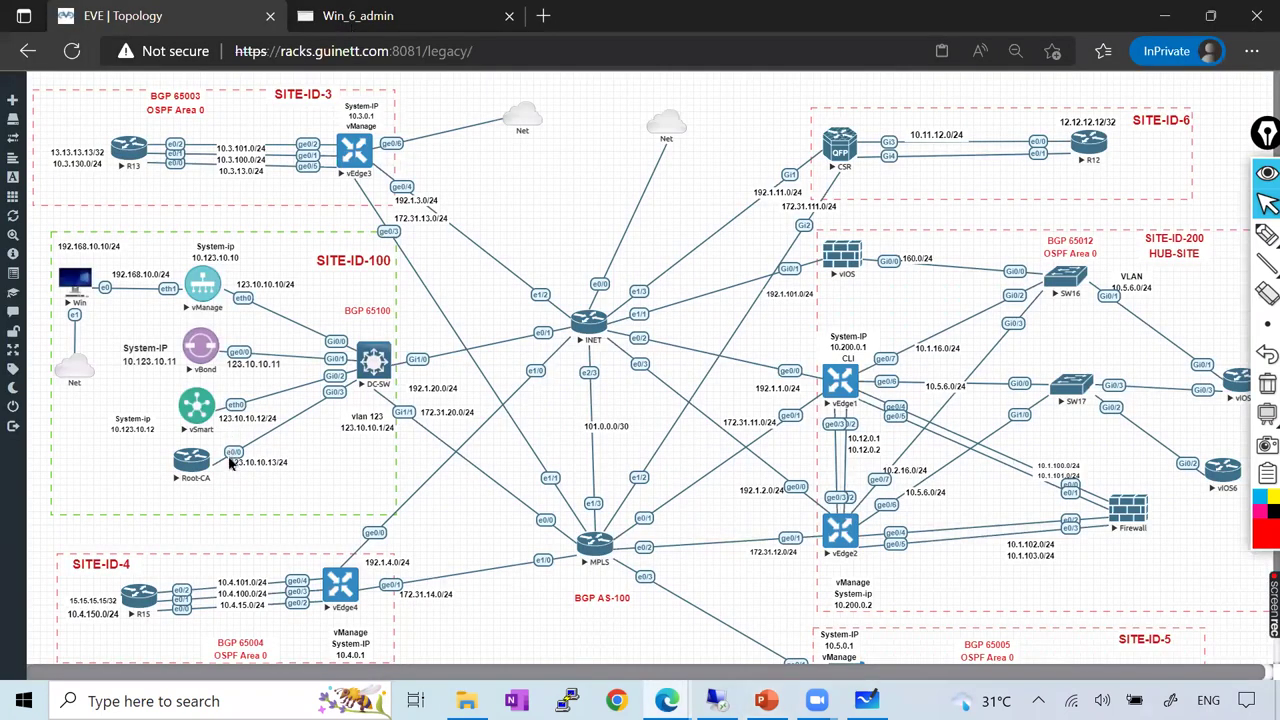
pyautogui.hotkey('ctrl', 'Tab')
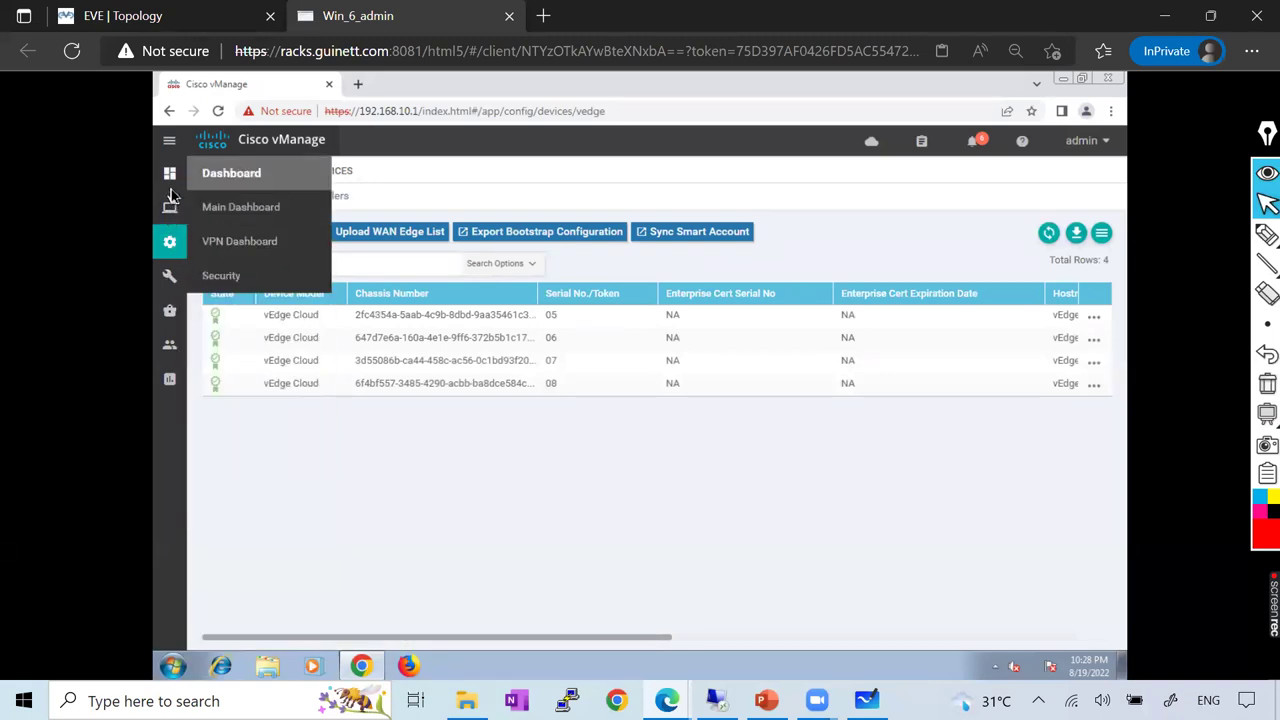
# Open the Main Dashboard, review its device-count, site-health and tunnel tiles, then go to Monitor > Alarms
pyautogui.moveTo(170, 350)
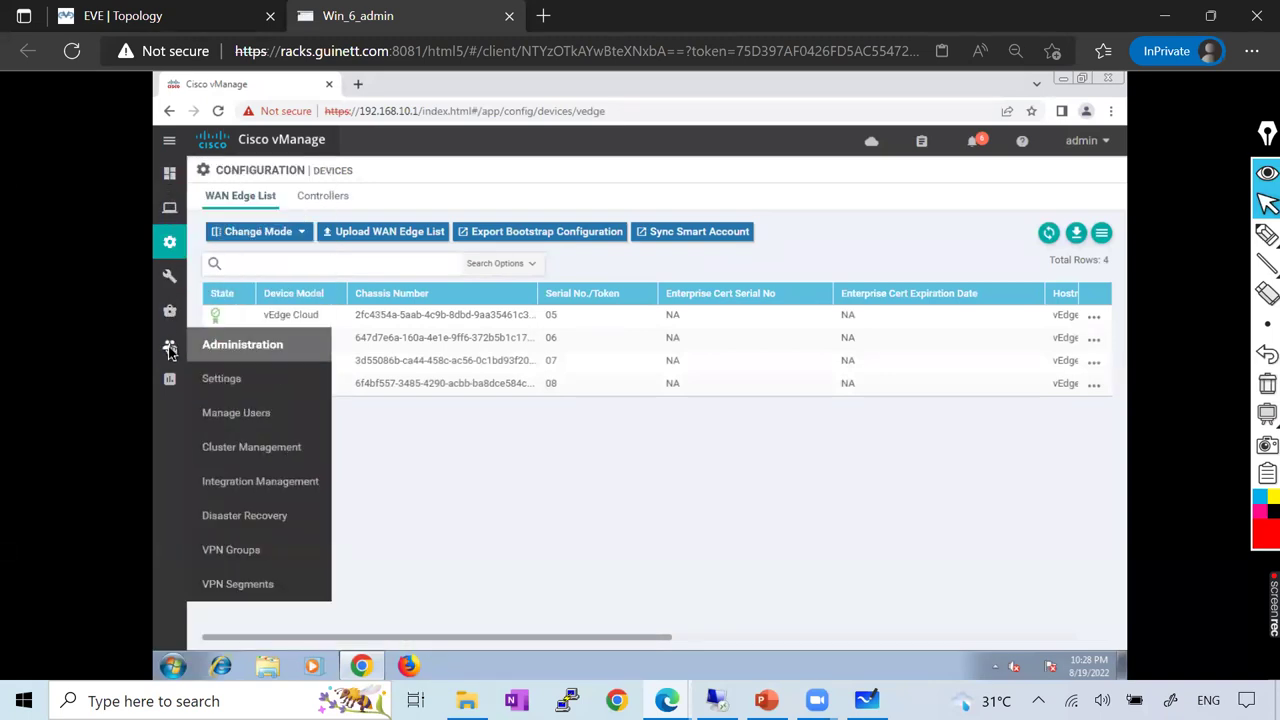
pyautogui.moveTo(170, 173)
pyautogui.click(266, 217)
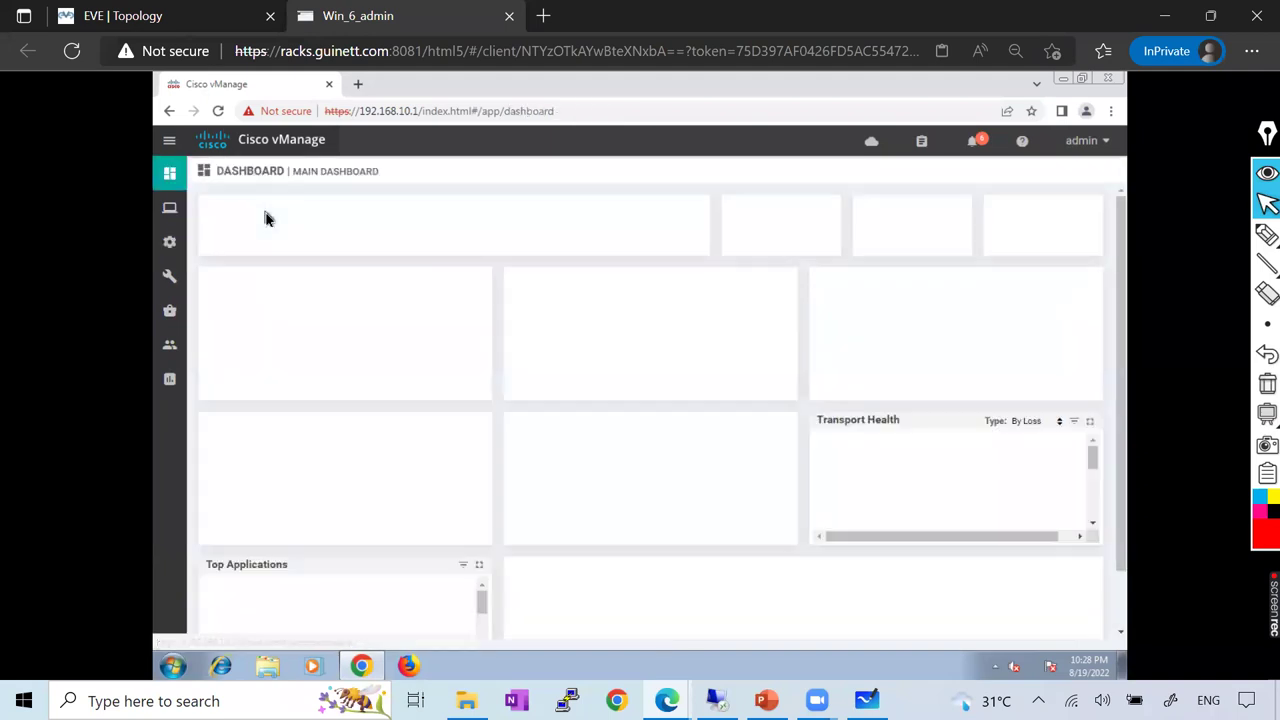
pyautogui.moveTo(170, 241)
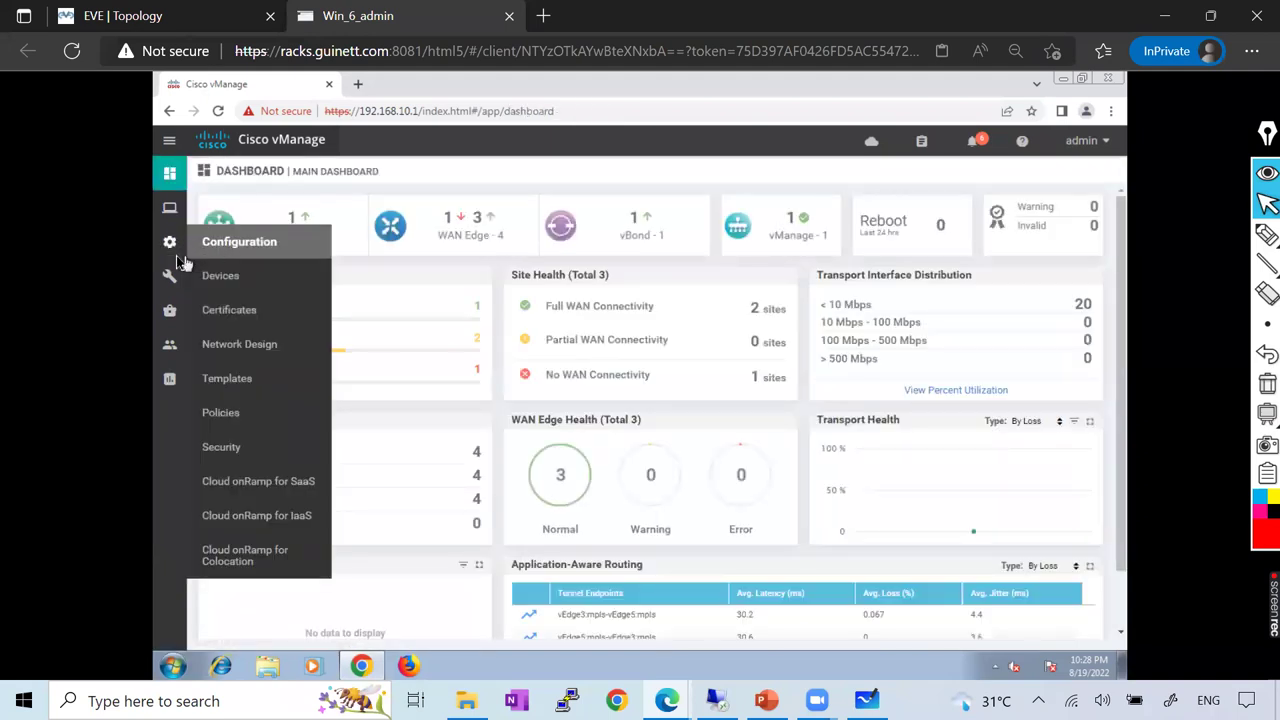
pyautogui.moveTo(170, 175)
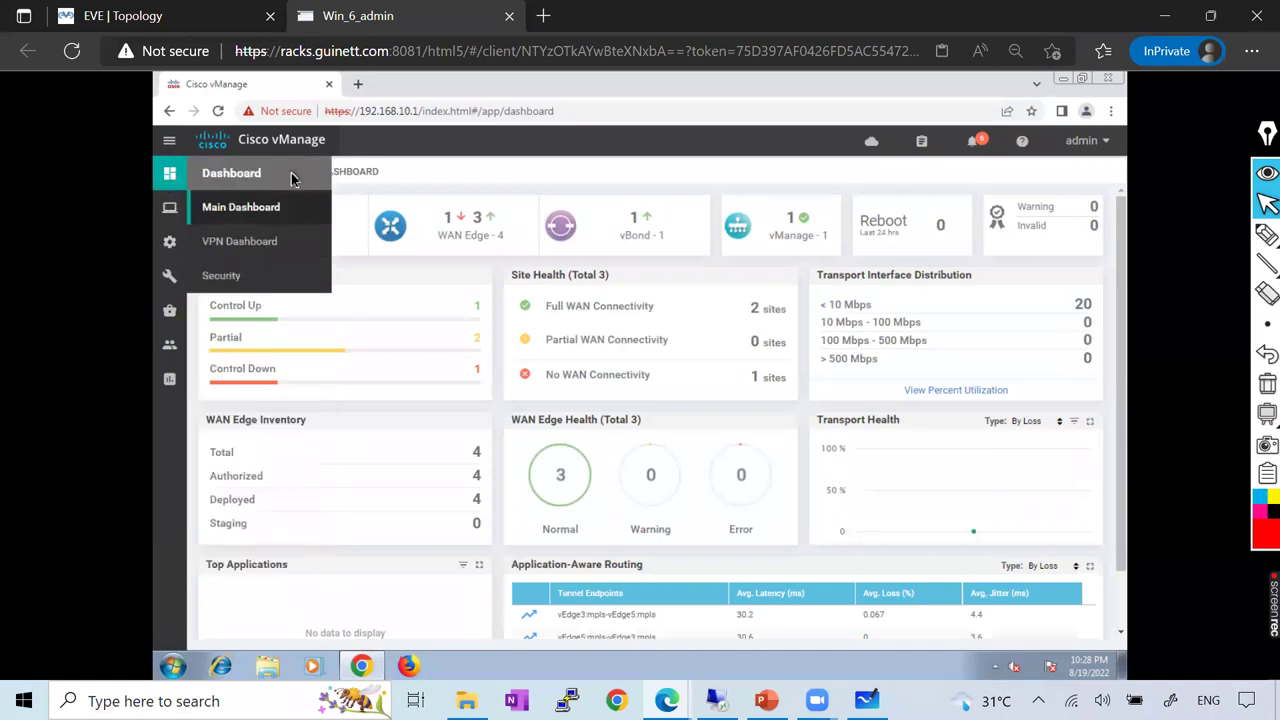
pyautogui.scroll(-2, 760, 502)
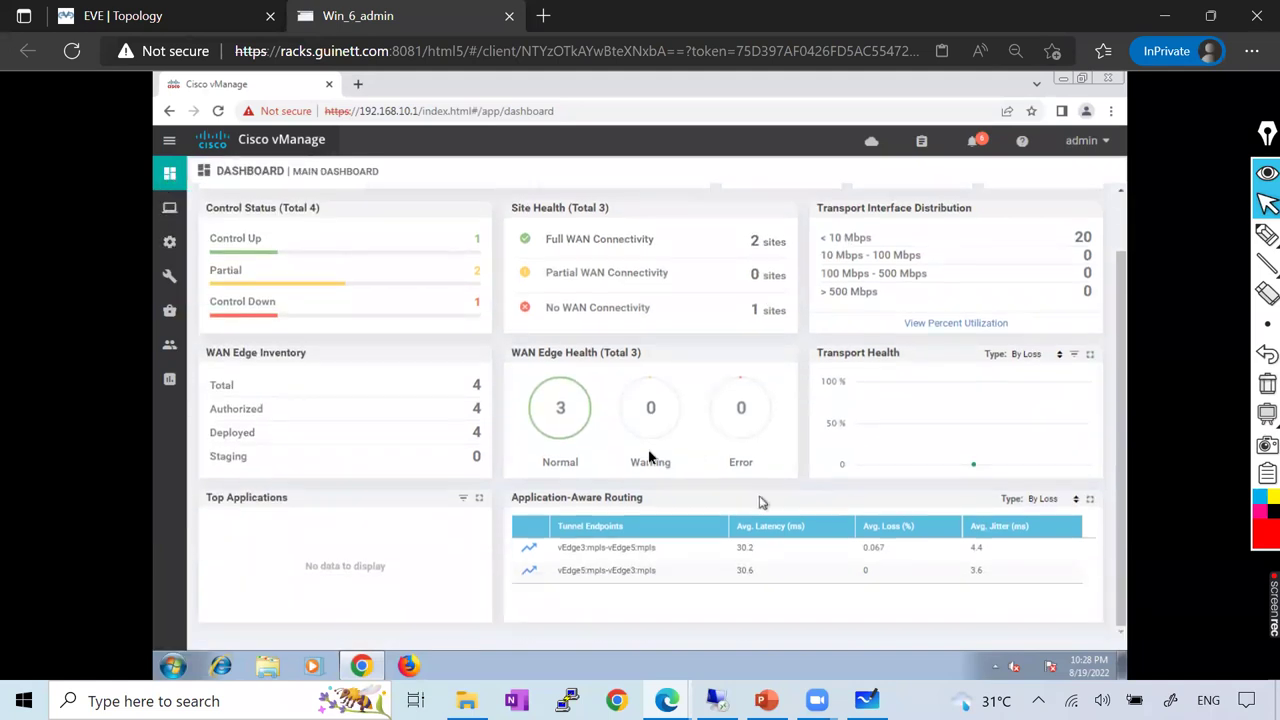
pyautogui.scroll(2, 760, 502)
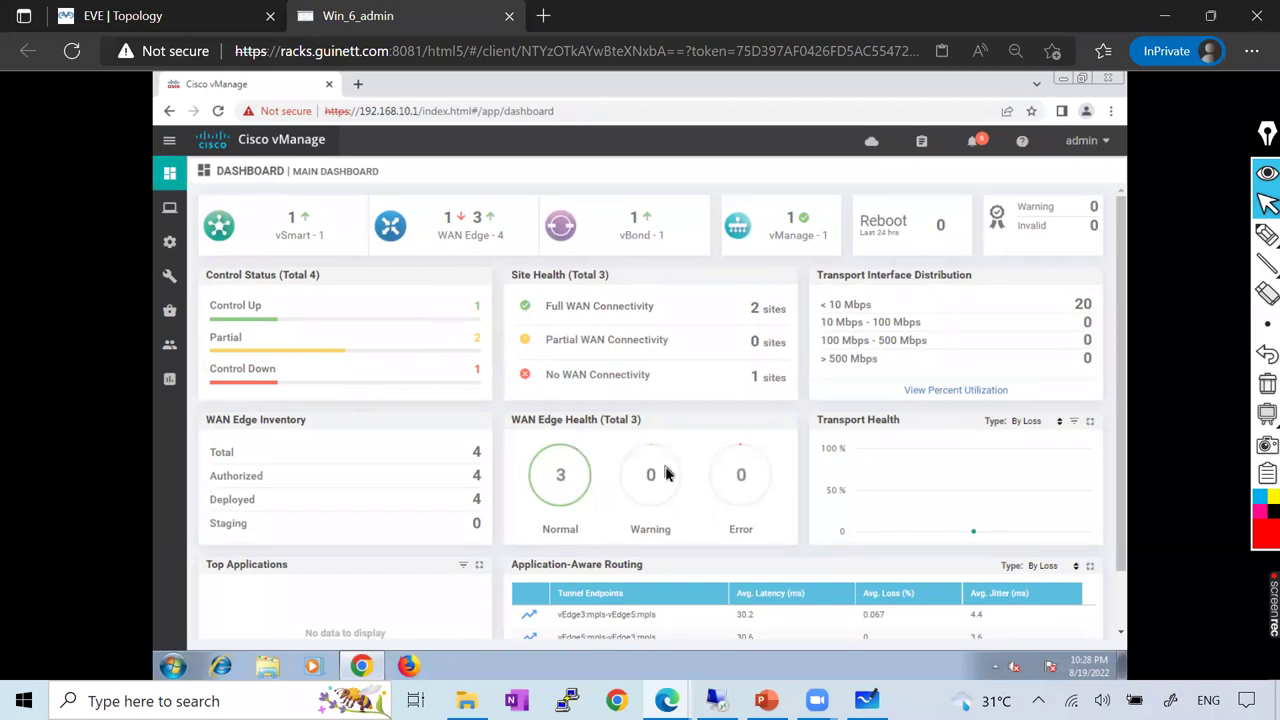
pyautogui.scroll(-1, 660, 530)
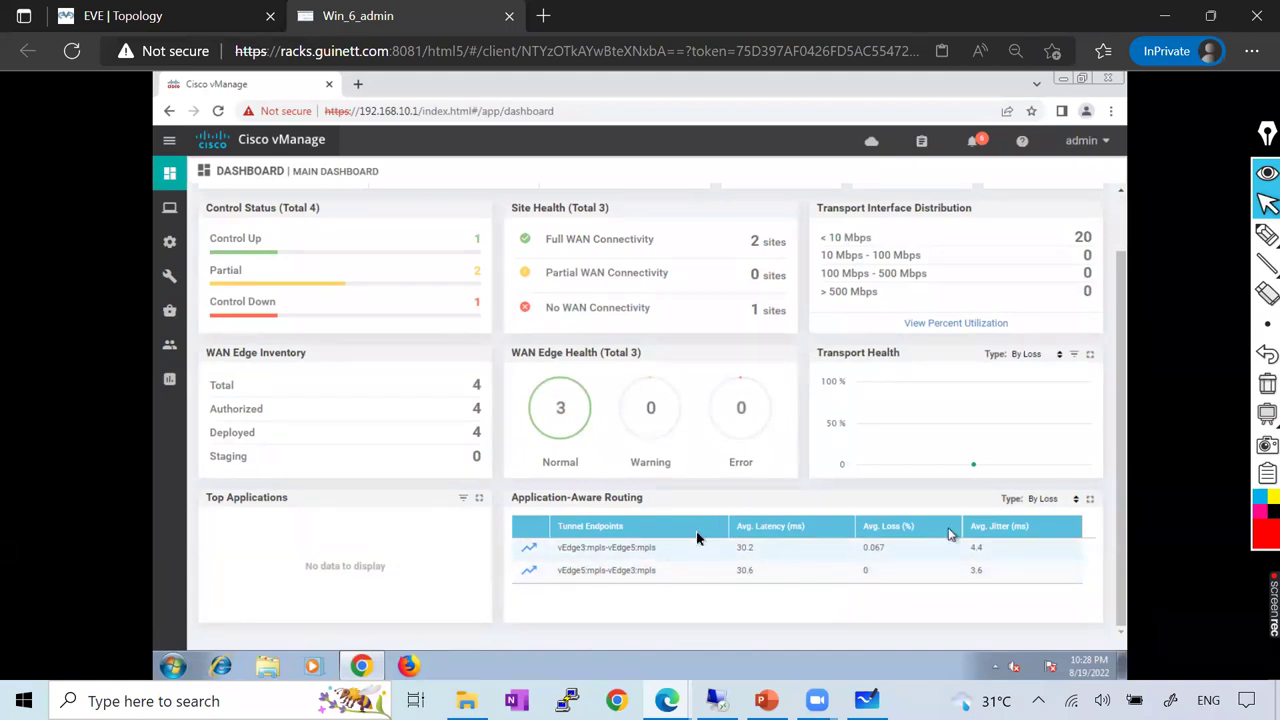
pyautogui.moveTo(170, 210)
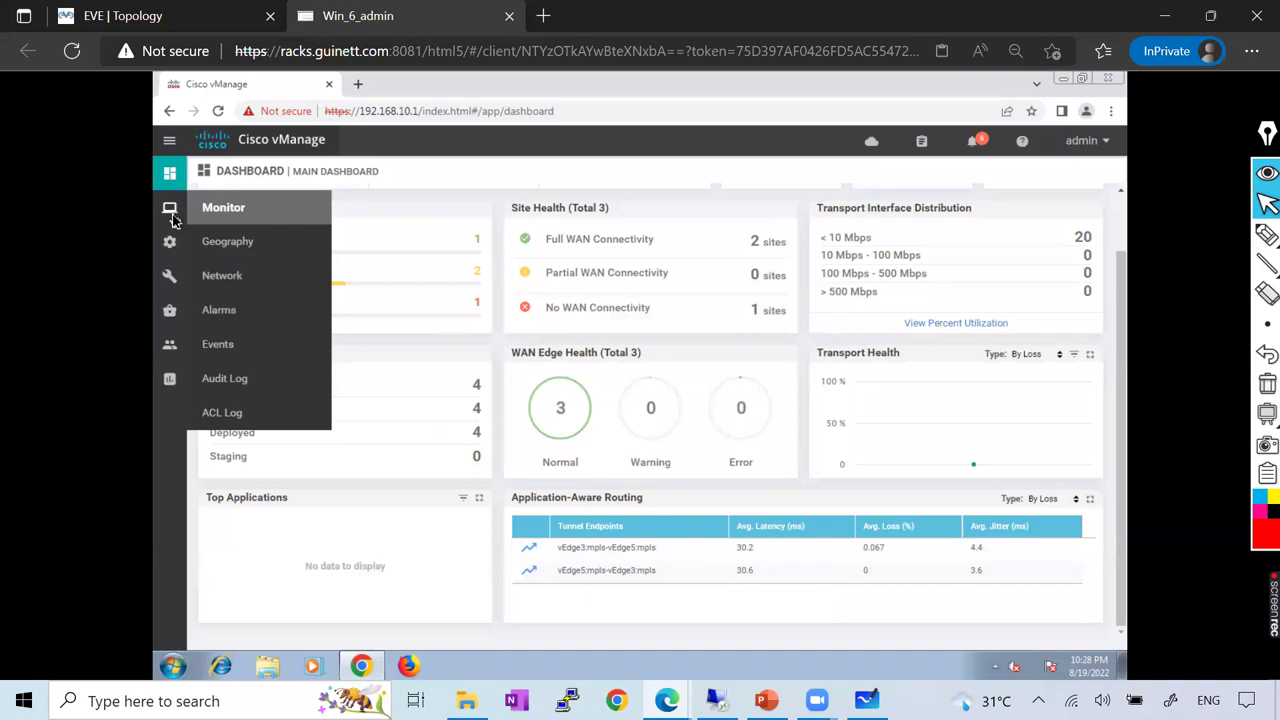
pyautogui.click(244, 311)
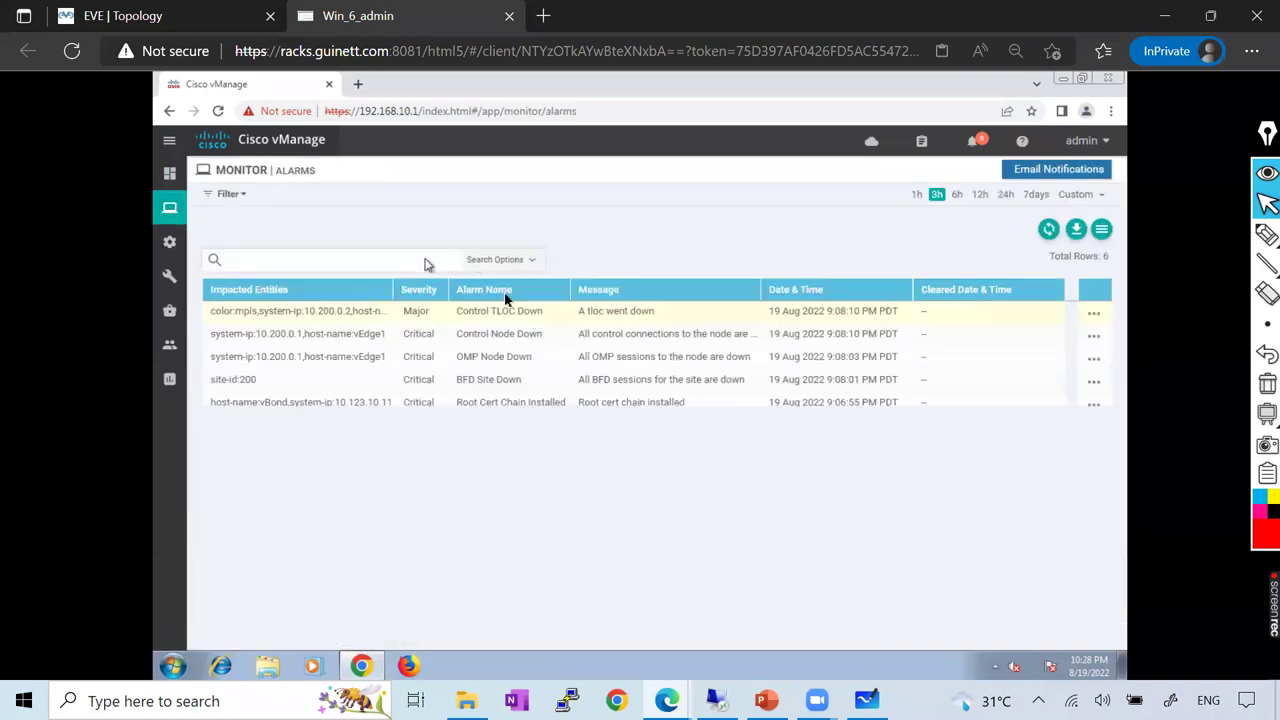
# Scroll through the six listed alarms, then move on to Monitor > Events
pyautogui.scroll(-1, 564, 540)
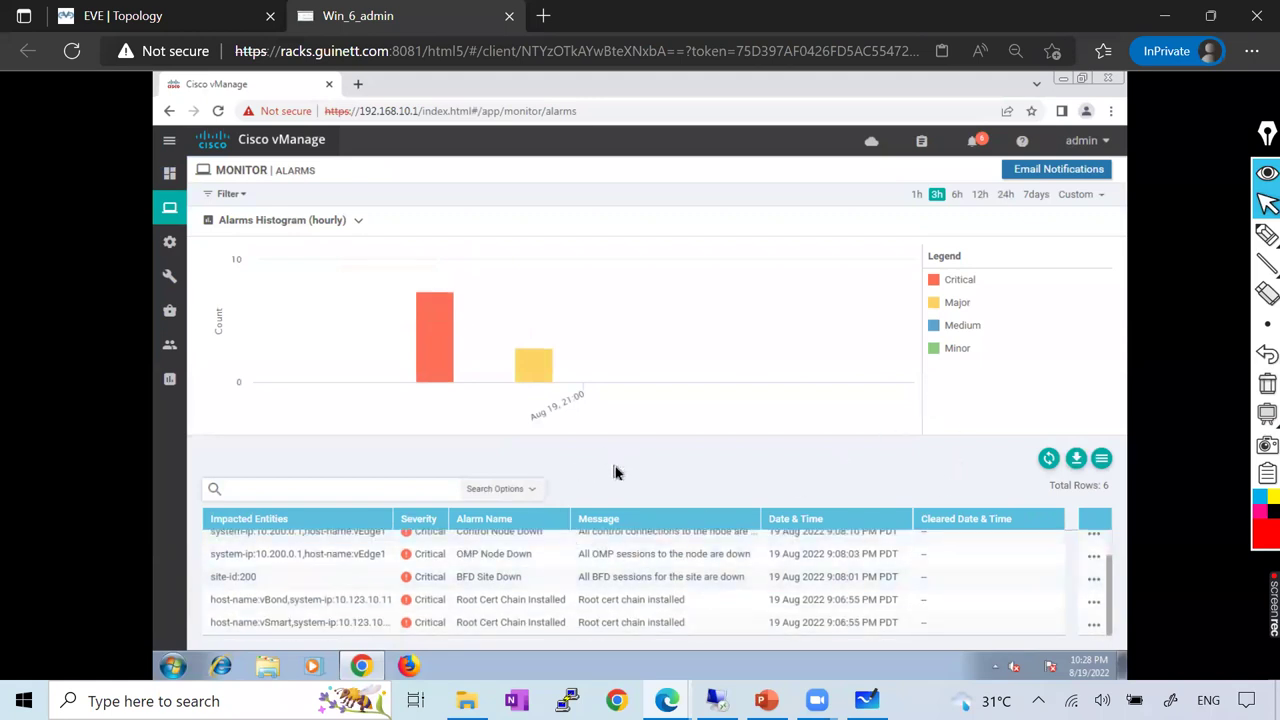
pyautogui.moveTo(169, 207)
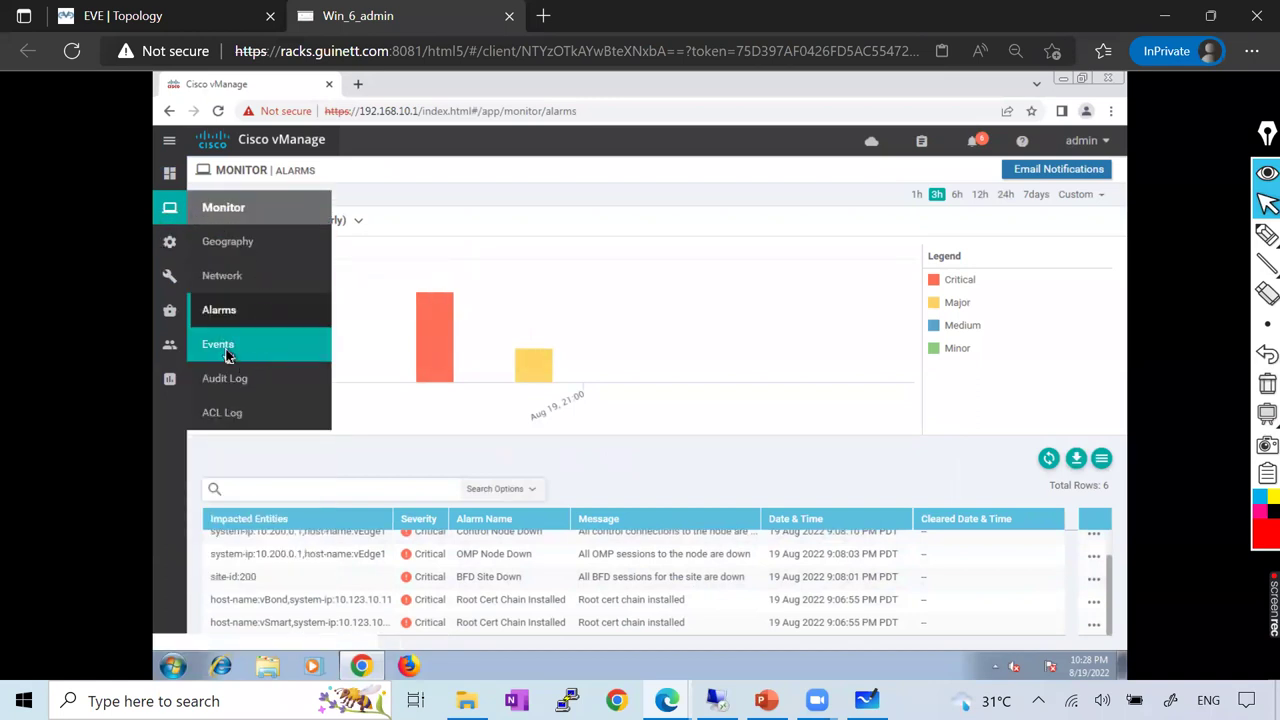
pyautogui.click(220, 345)
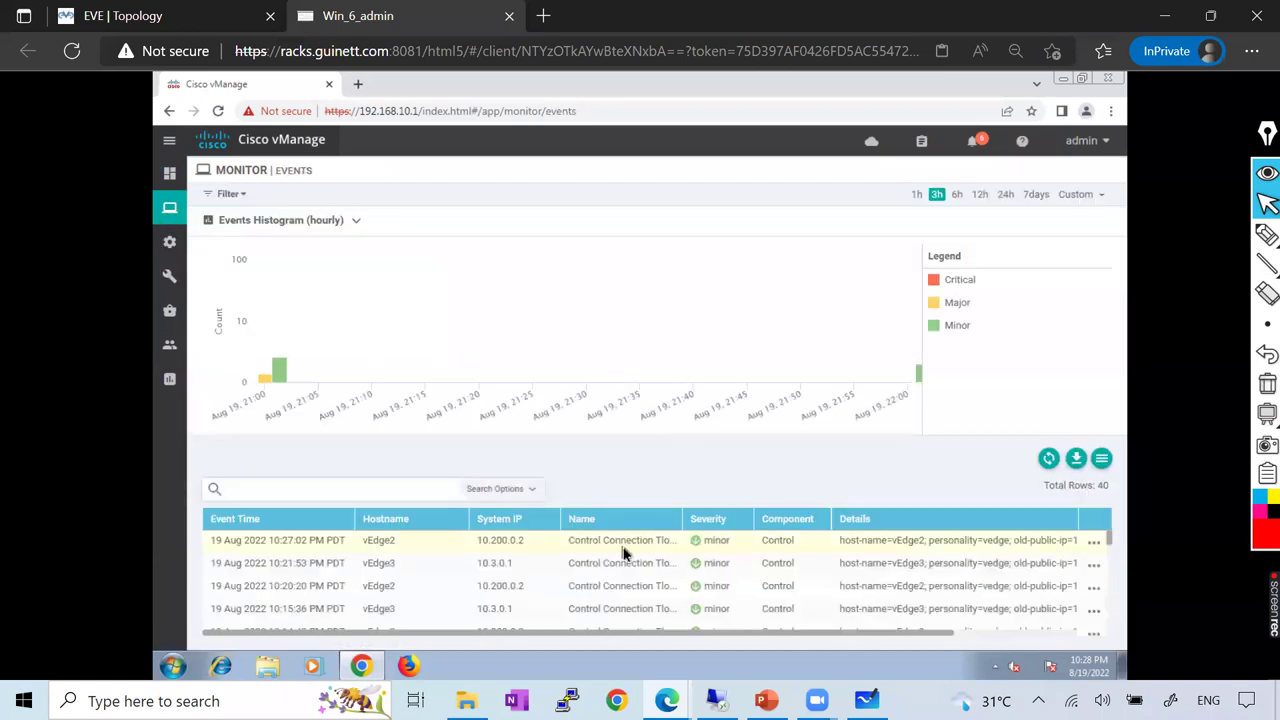
# Open the Monitor Audit Log with its 14 entries, then go to Configuration > Devices
pyautogui.moveTo(302, 310)
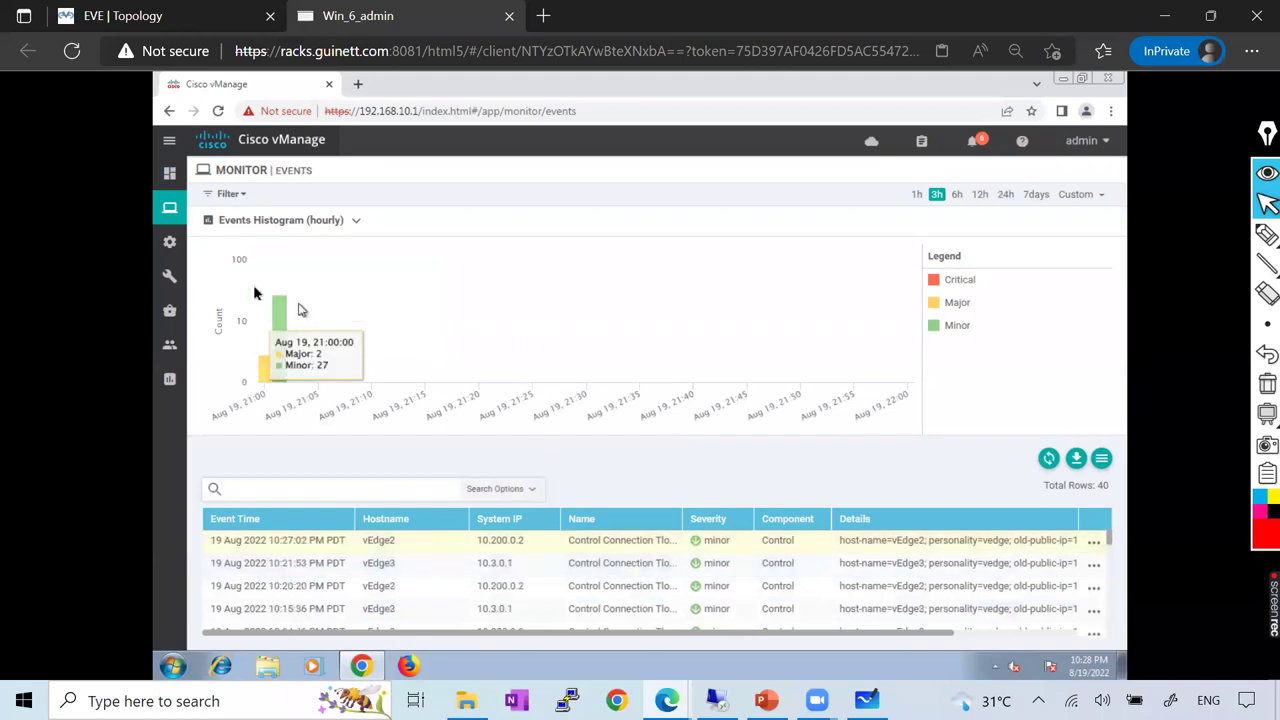
pyautogui.moveTo(169, 207)
pyautogui.click(255, 392)
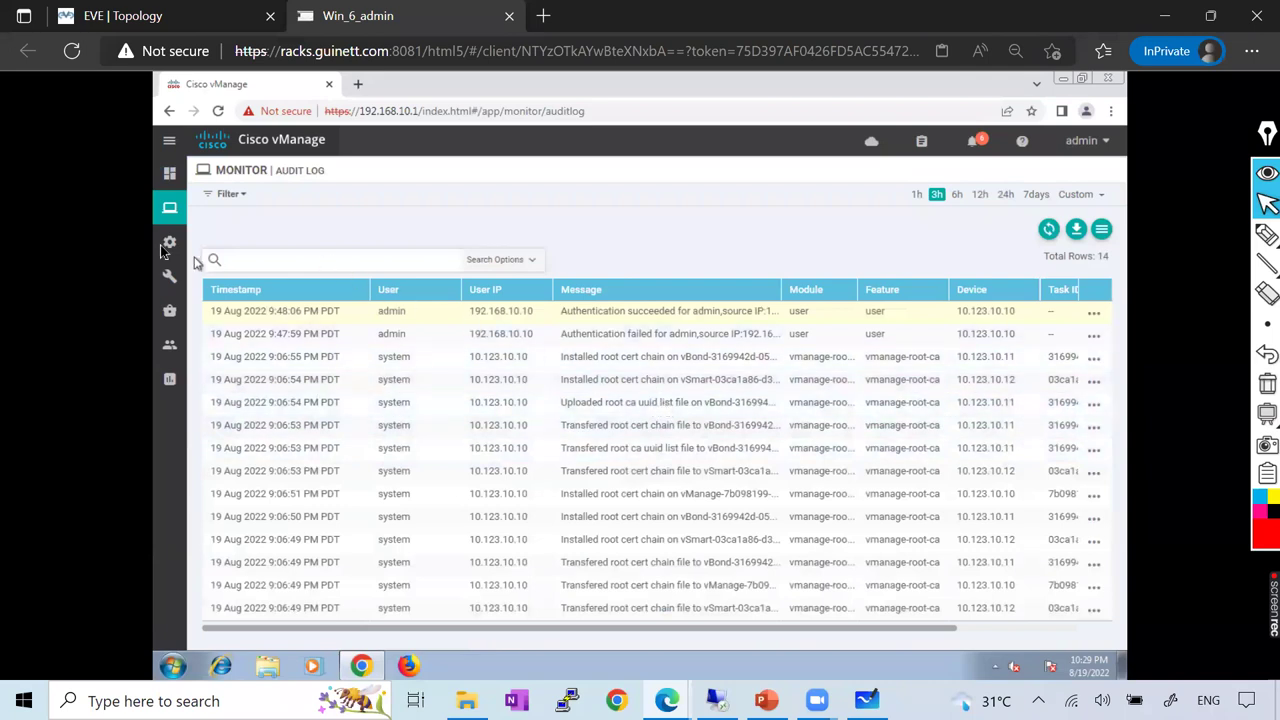
pyautogui.moveTo(166, 236)
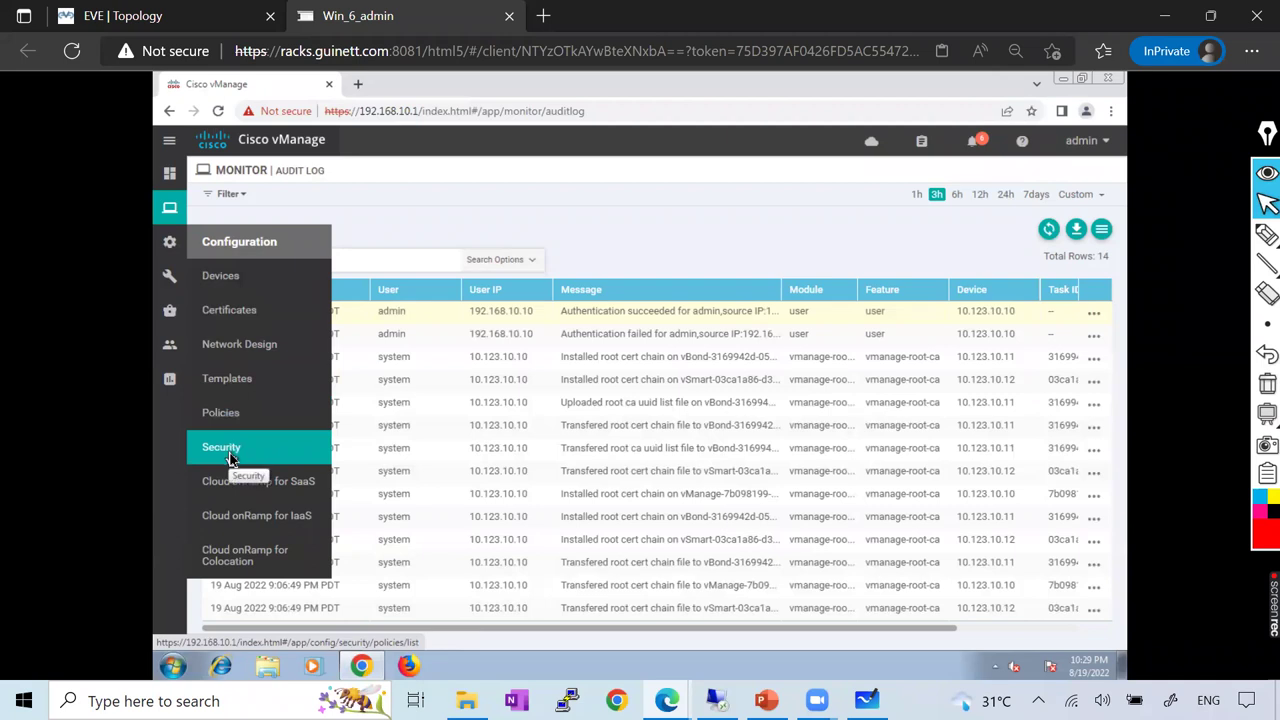
pyautogui.click(232, 286)
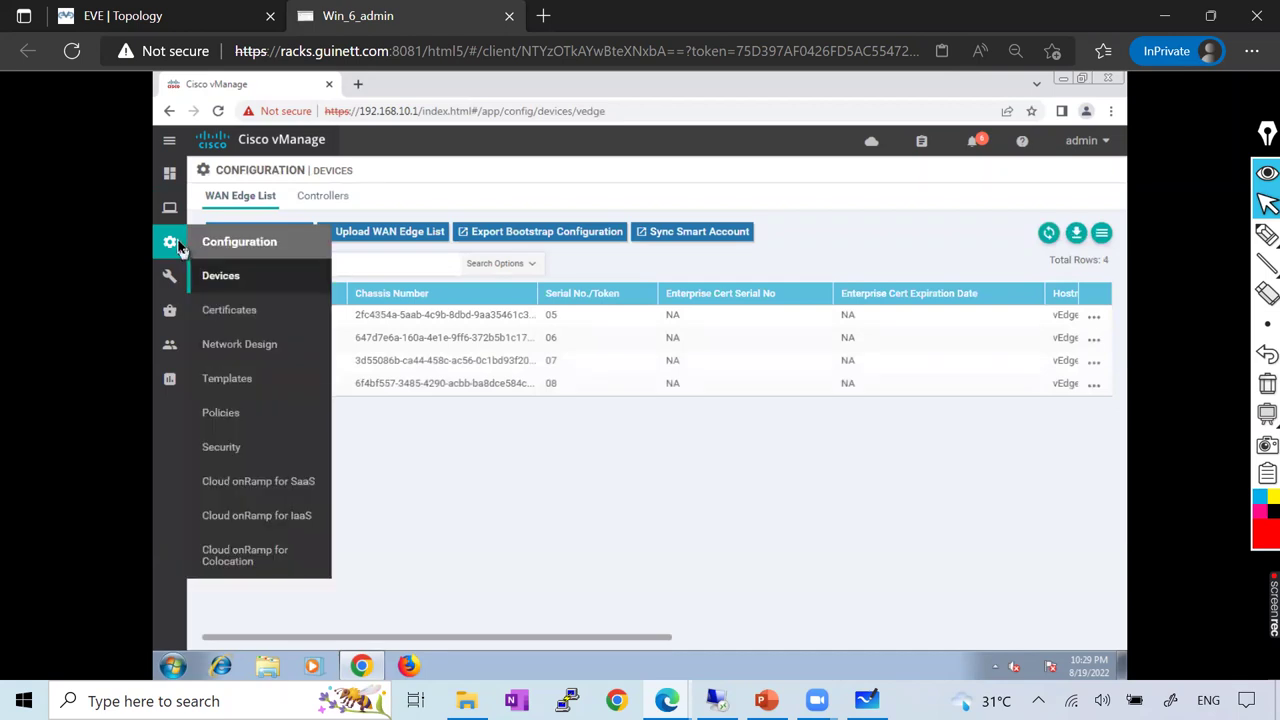
# Open Tools > SSH Terminal to list the devices, then switch to the EVE topology browser tab
pyautogui.moveTo(172, 332)
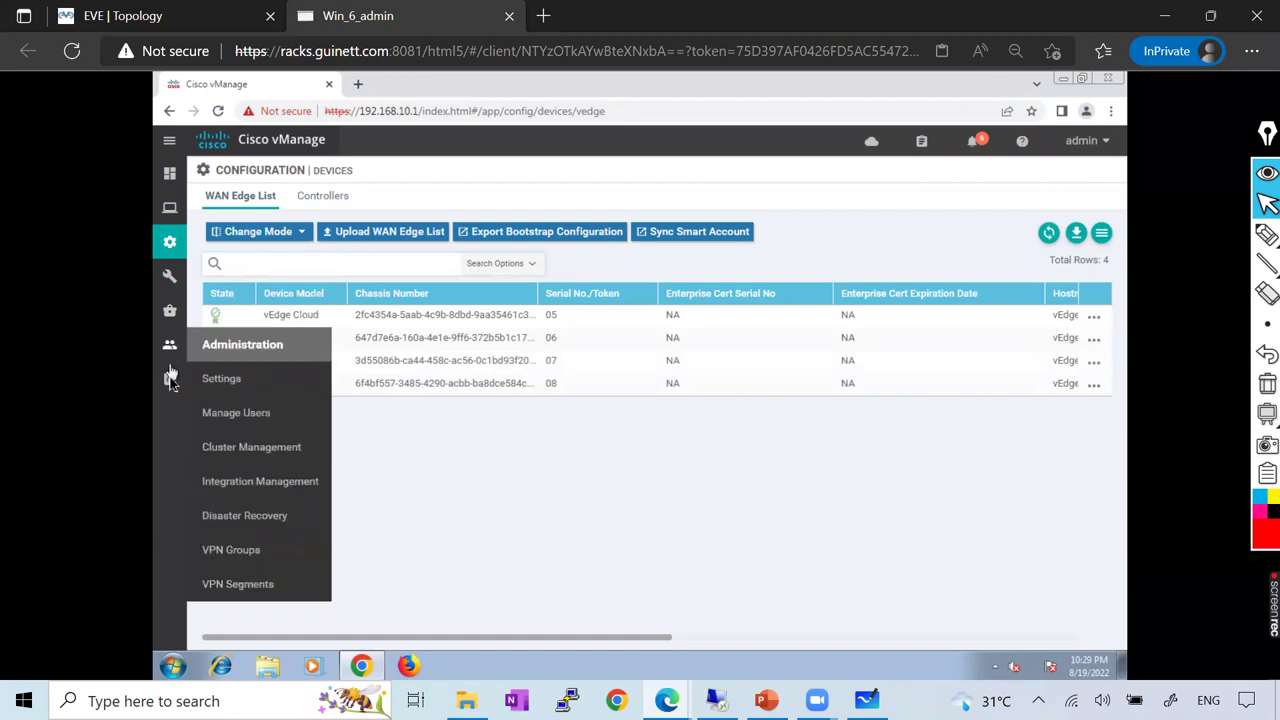
pyautogui.moveTo(175, 383)
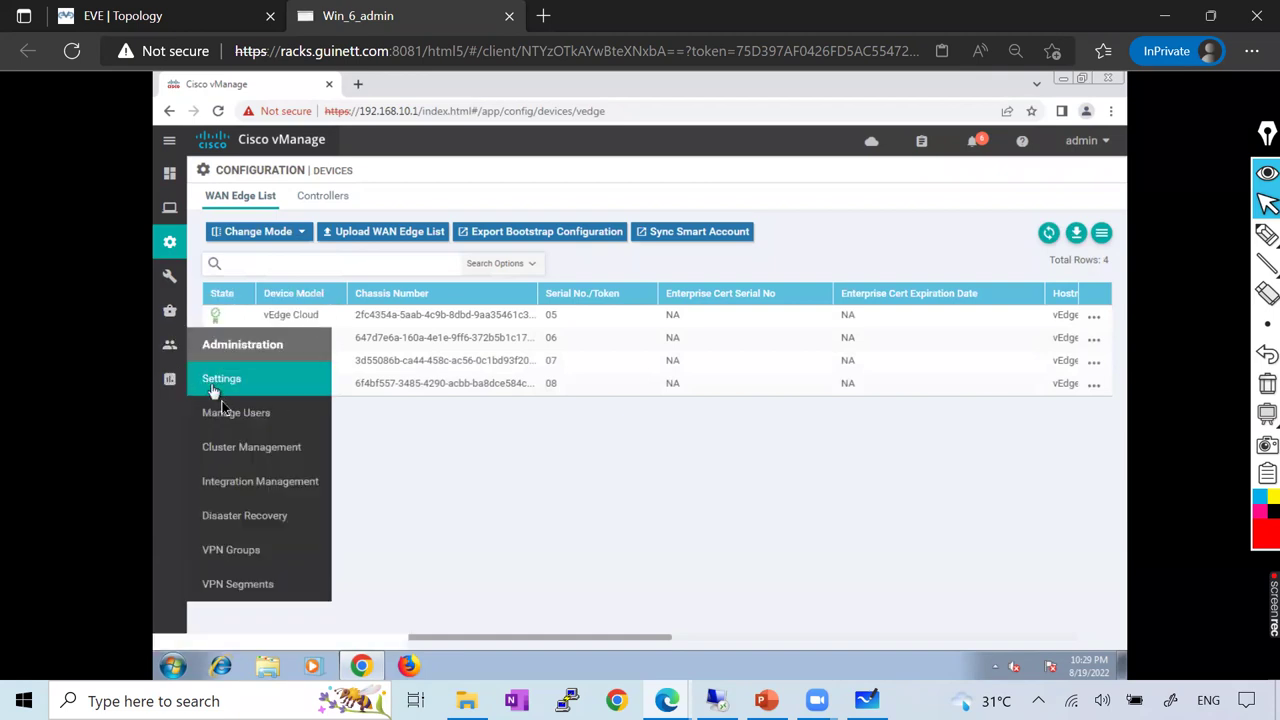
pyautogui.moveTo(170, 276)
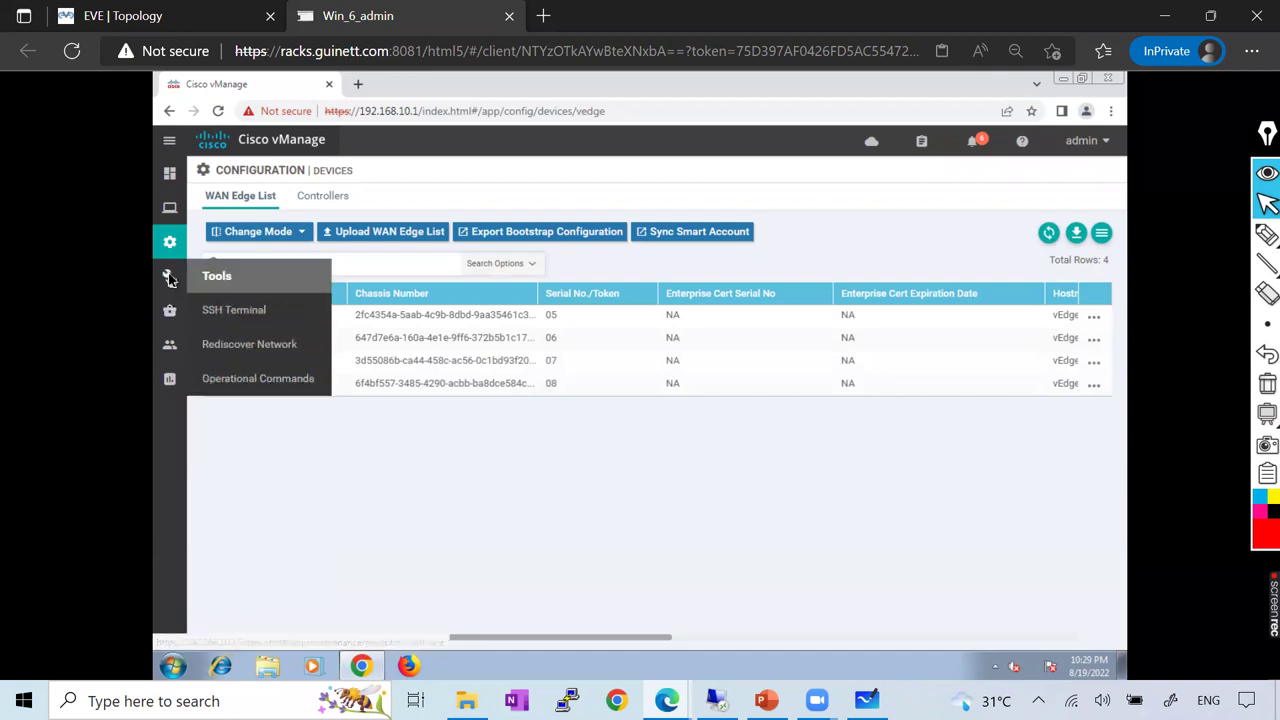
pyautogui.click(244, 310)
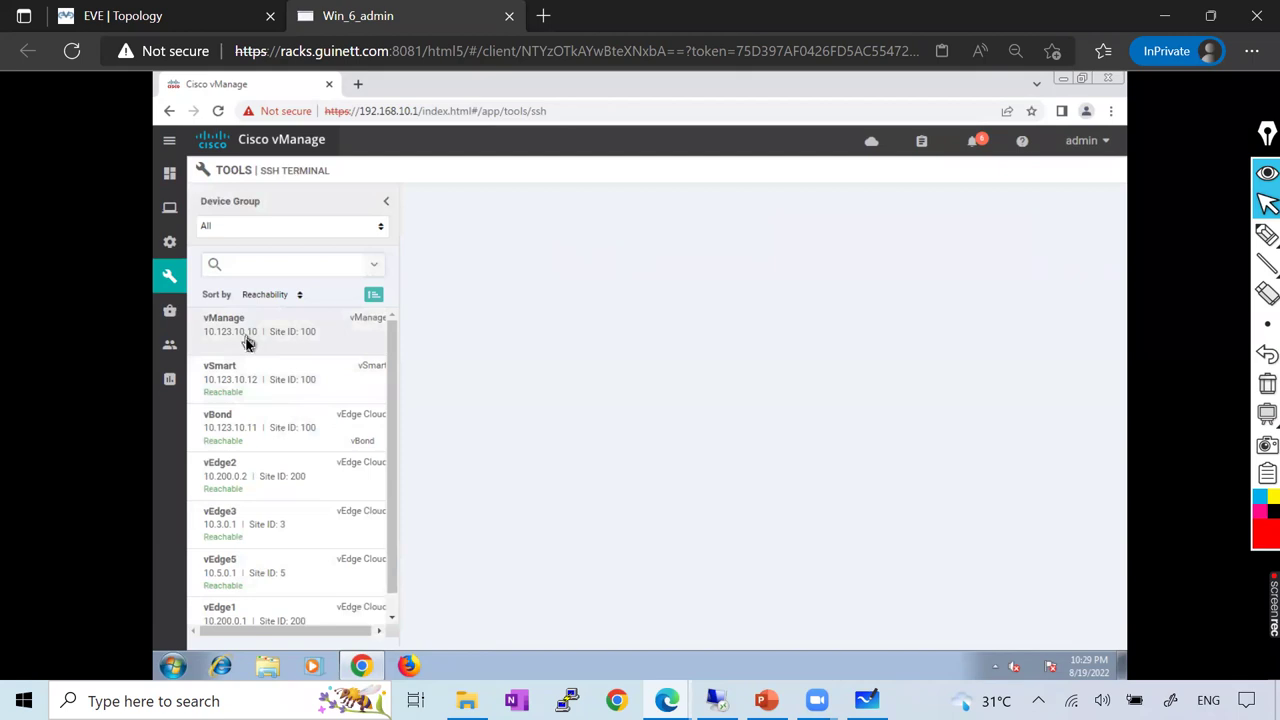
pyautogui.moveTo(160, 172)
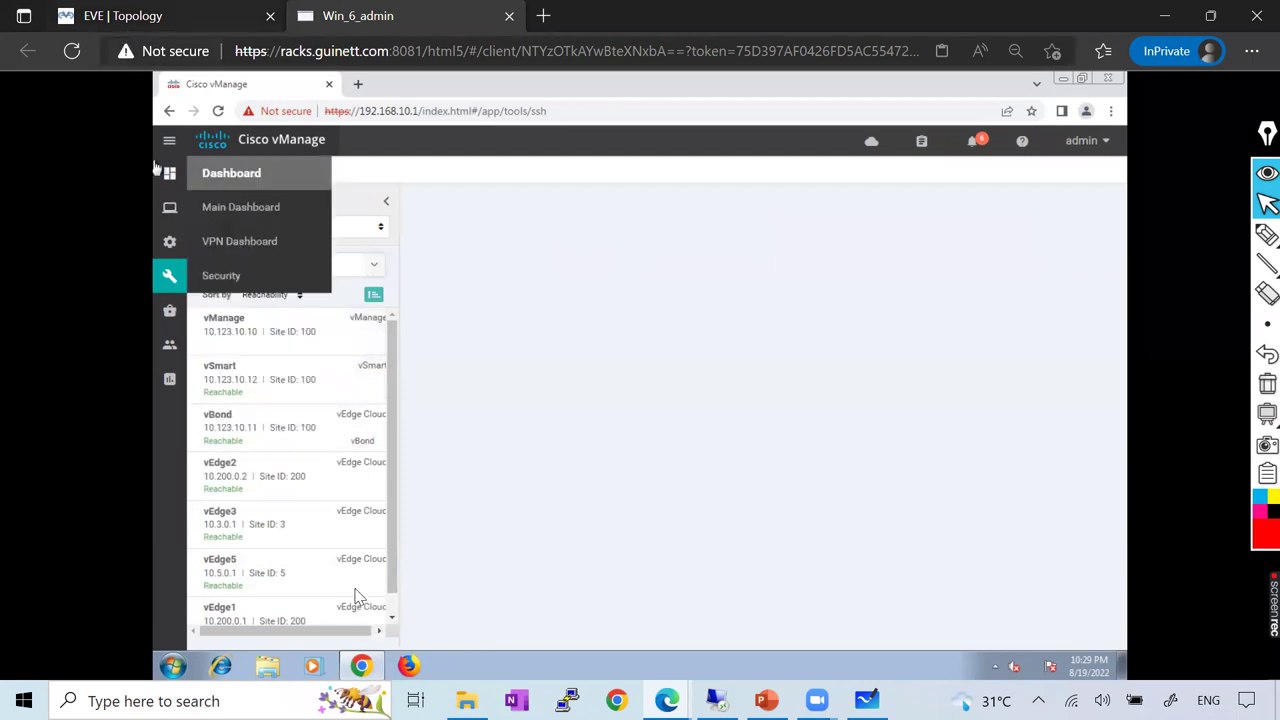
pyautogui.hotkey('ctrl', 'shift', 'Tab')
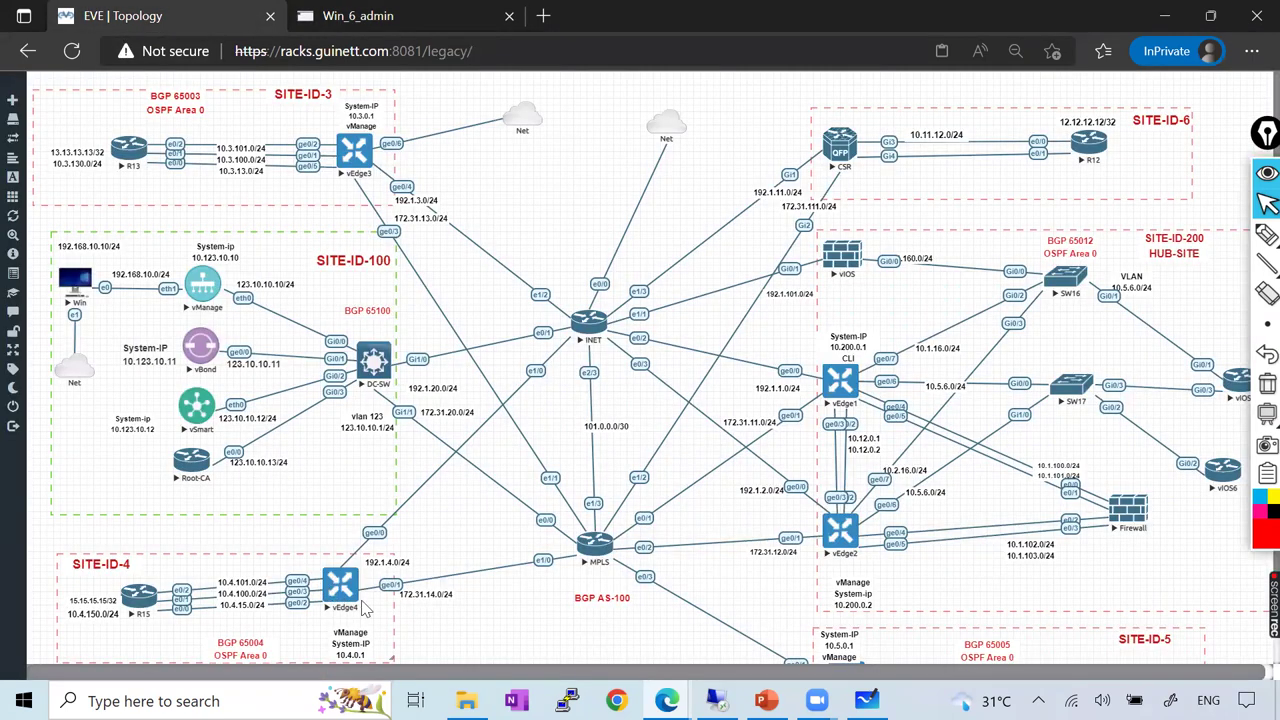
# Open the vEdge4 console in EVE-NG, log in with the admin account, close it and return to vManage
pyautogui.click(334, 605)
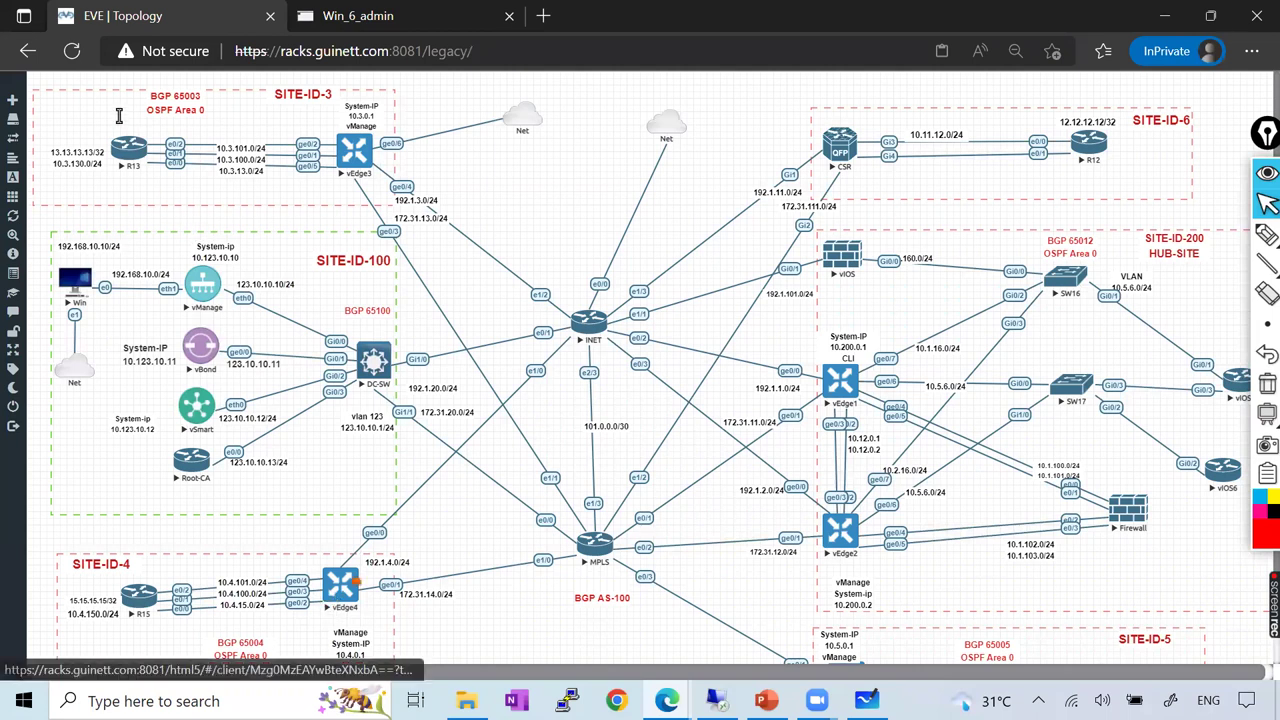
pyautogui.moveTo(281, 86); pyautogui.dragTo(431, 92)
pyautogui.write('admin')
pyautogui.press('Return')
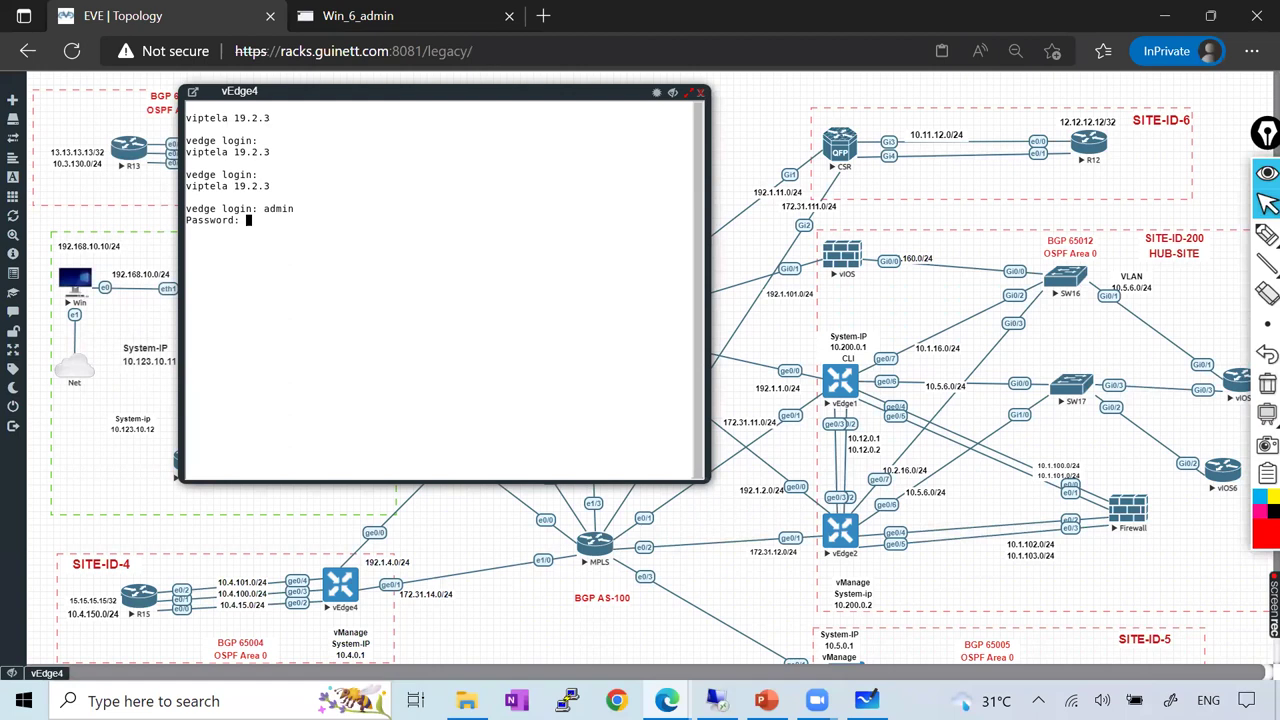
pyautogui.write('admin')
pyautogui.press('Return')
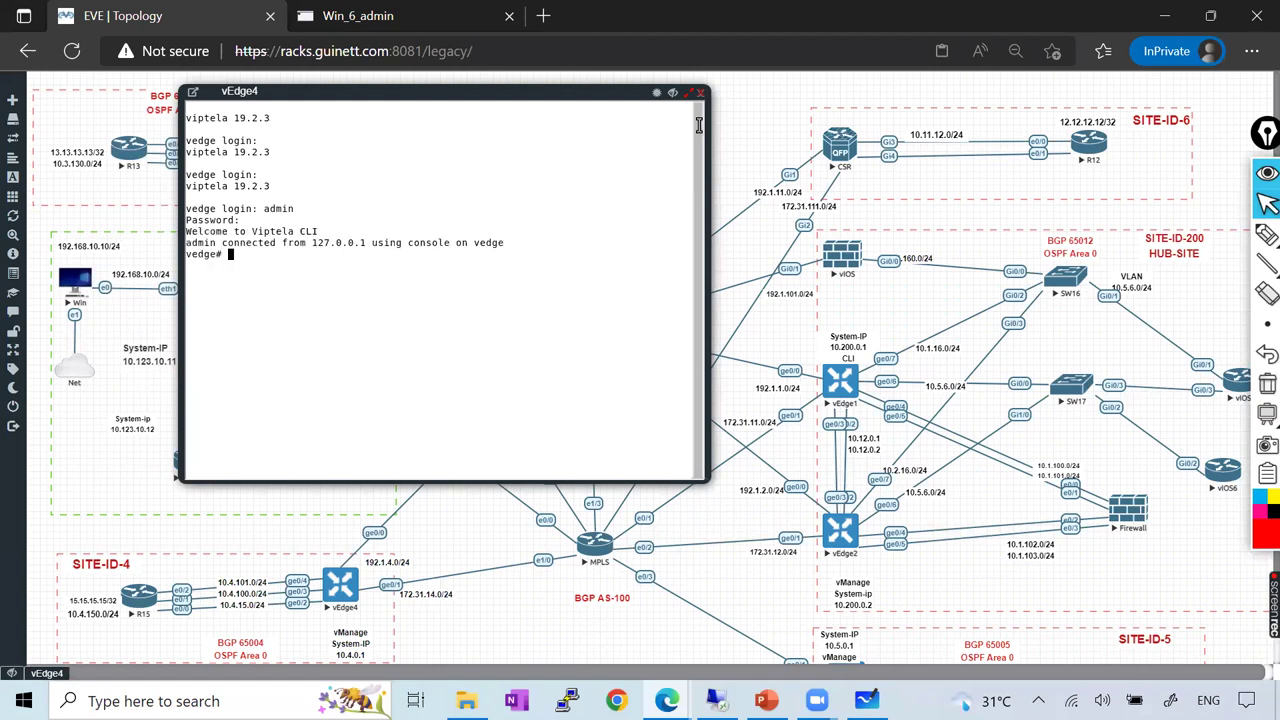
pyautogui.click(700, 93)
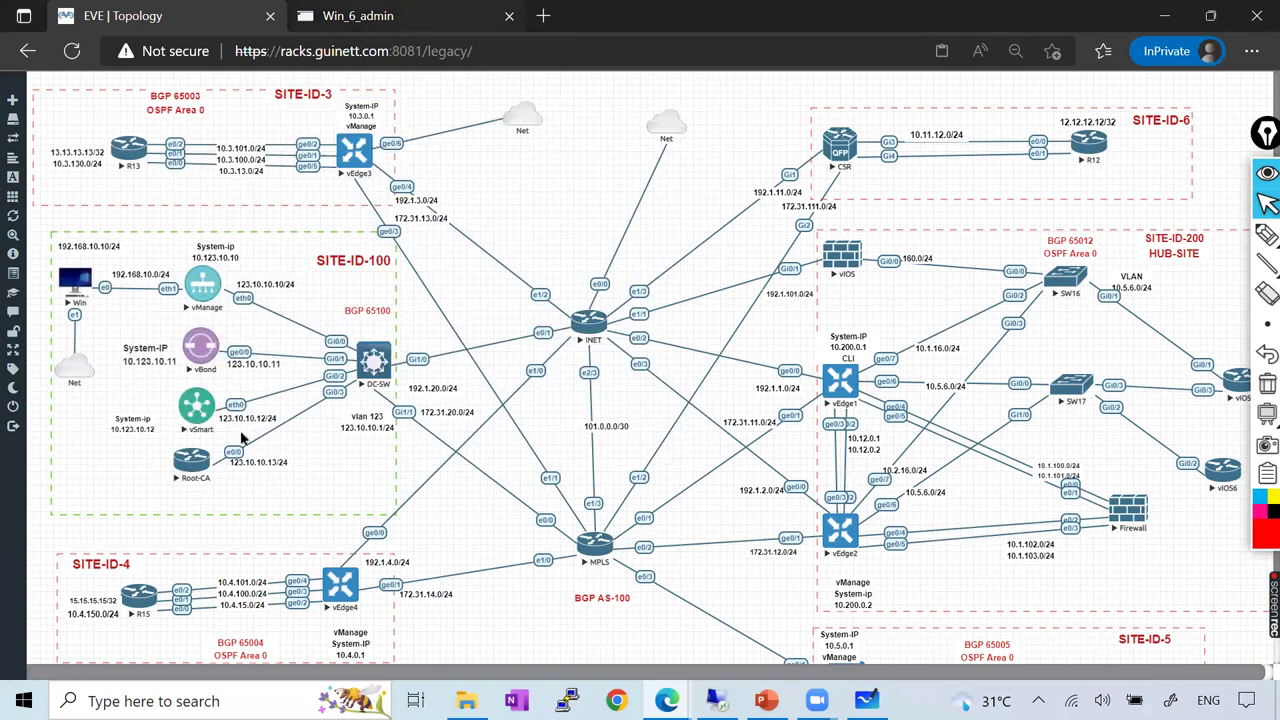
pyautogui.click(412, 15)
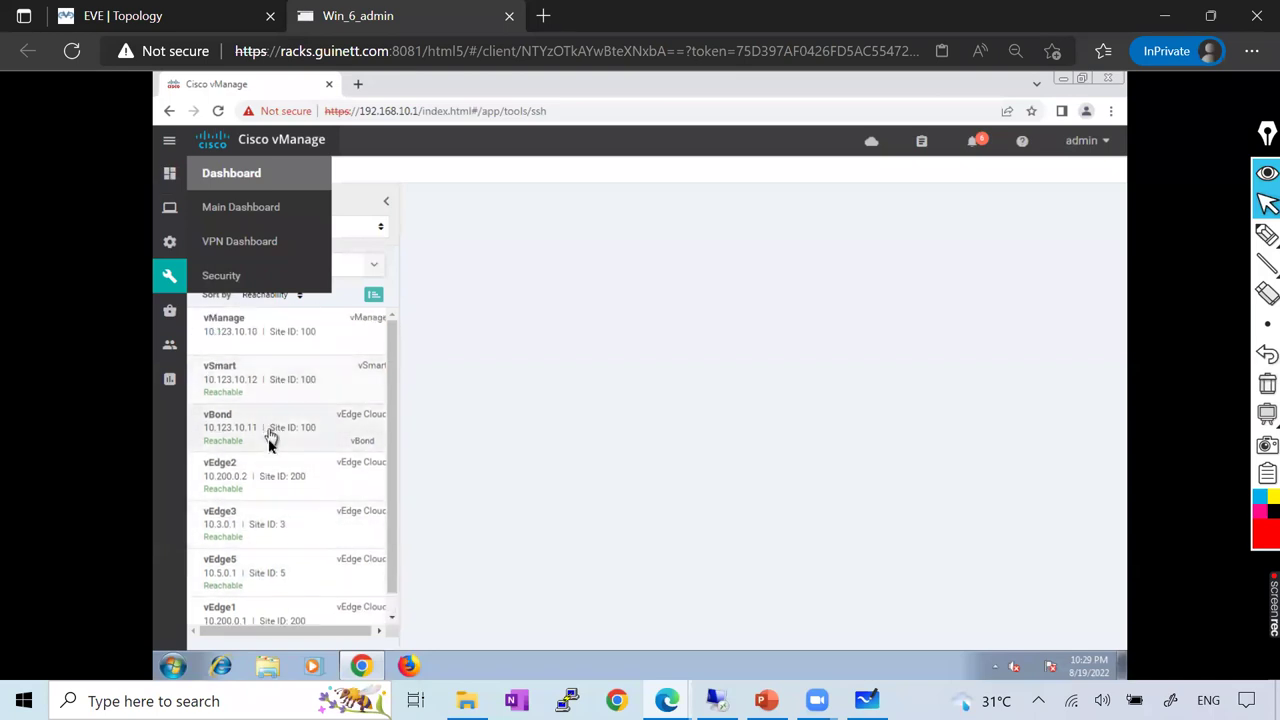
# Start an SSH session to vEdge3 from the SSH Terminal and log in as admin
pyautogui.scroll(-1, 272, 530)
pyautogui.scroll(1, 273, 522)
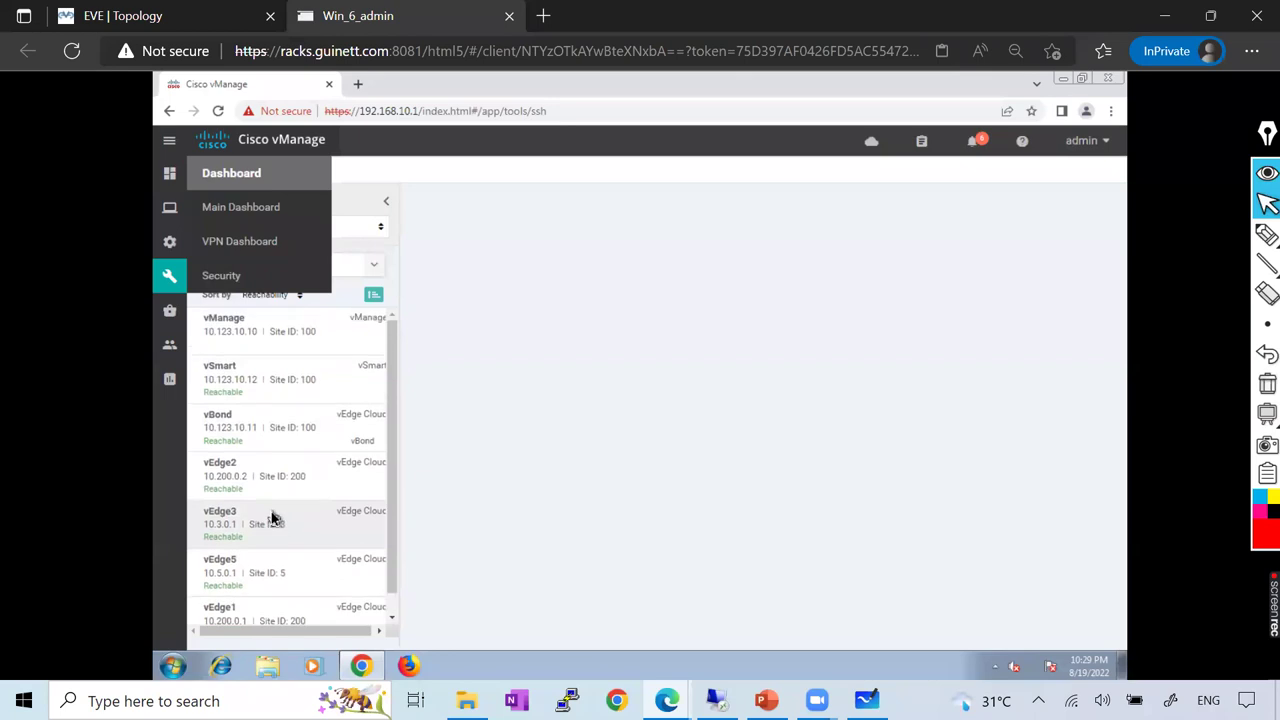
pyautogui.scroll(-1, 272, 510)
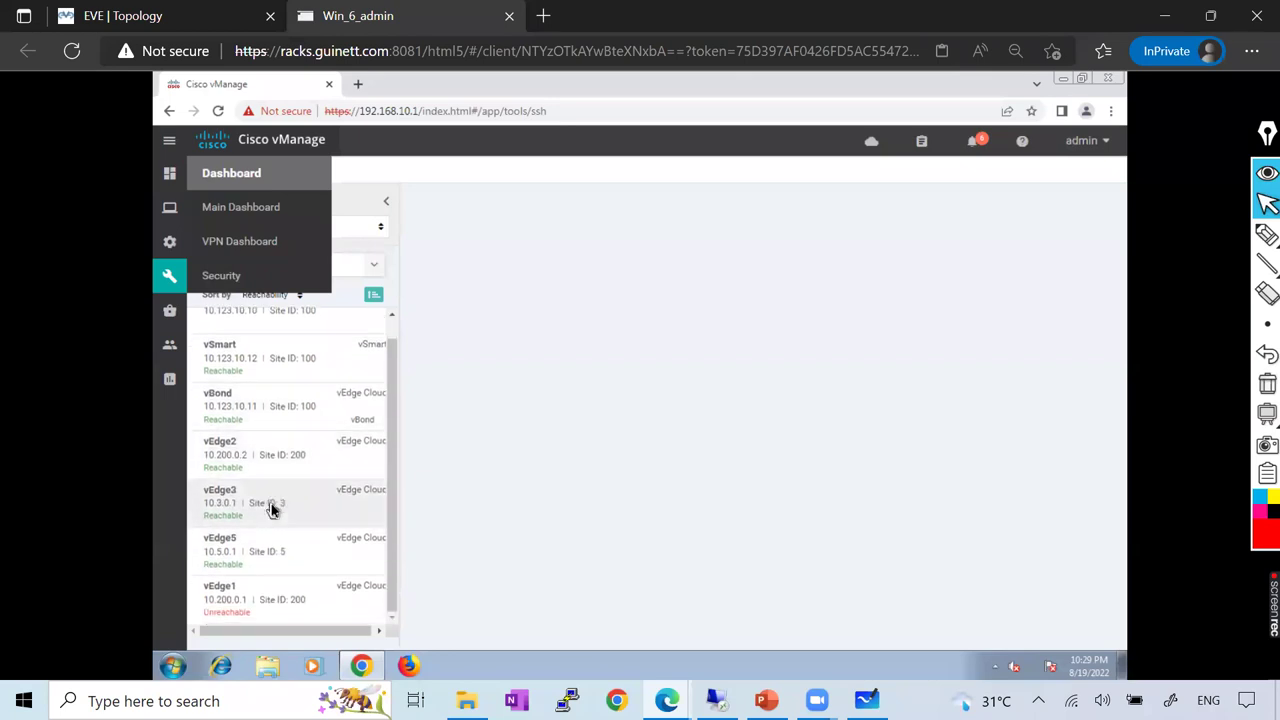
pyautogui.scroll(1, 272, 510)
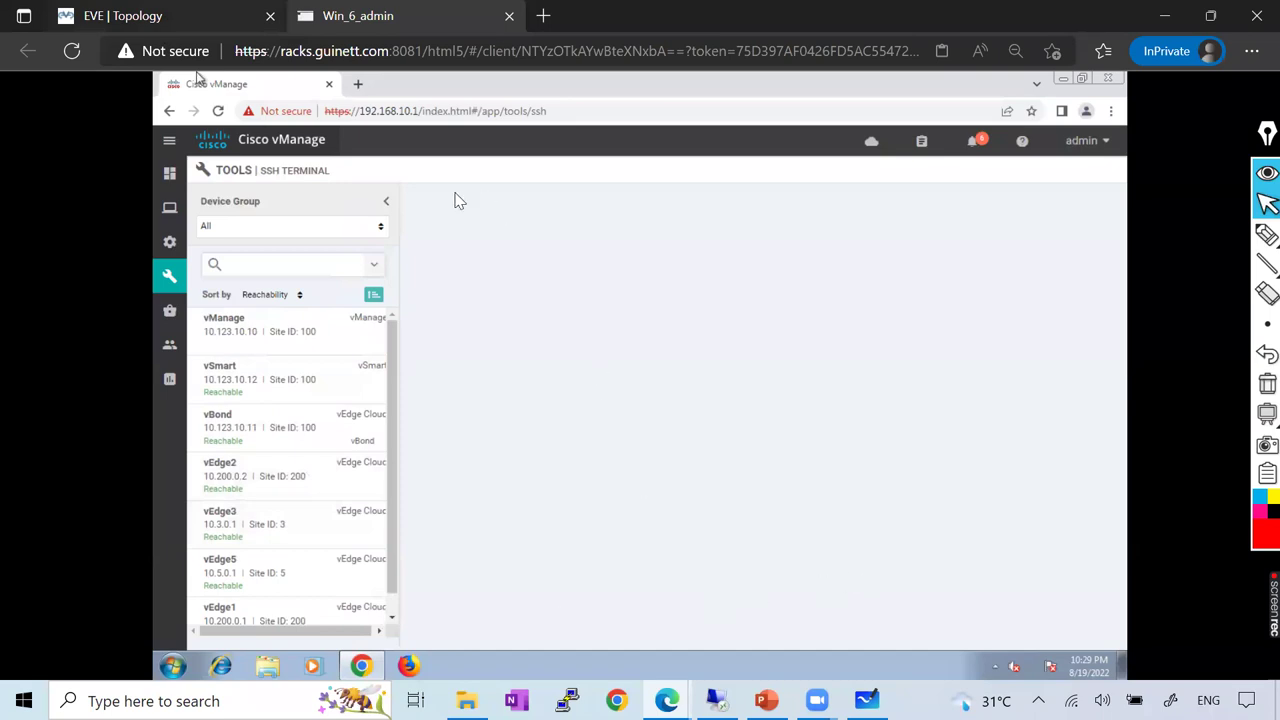
pyautogui.hotkey('ctrl', 'Tab')
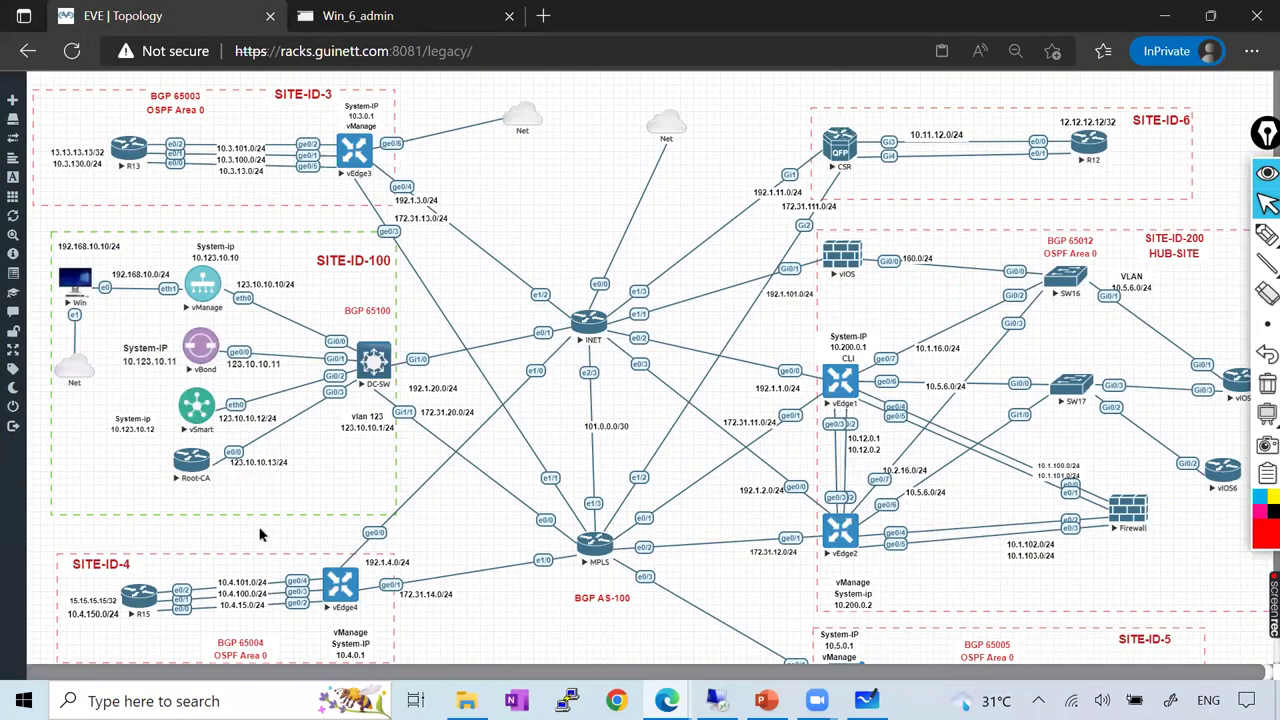
pyautogui.hotkey('ctrl', 'Tab')
pyautogui.click(244, 530)
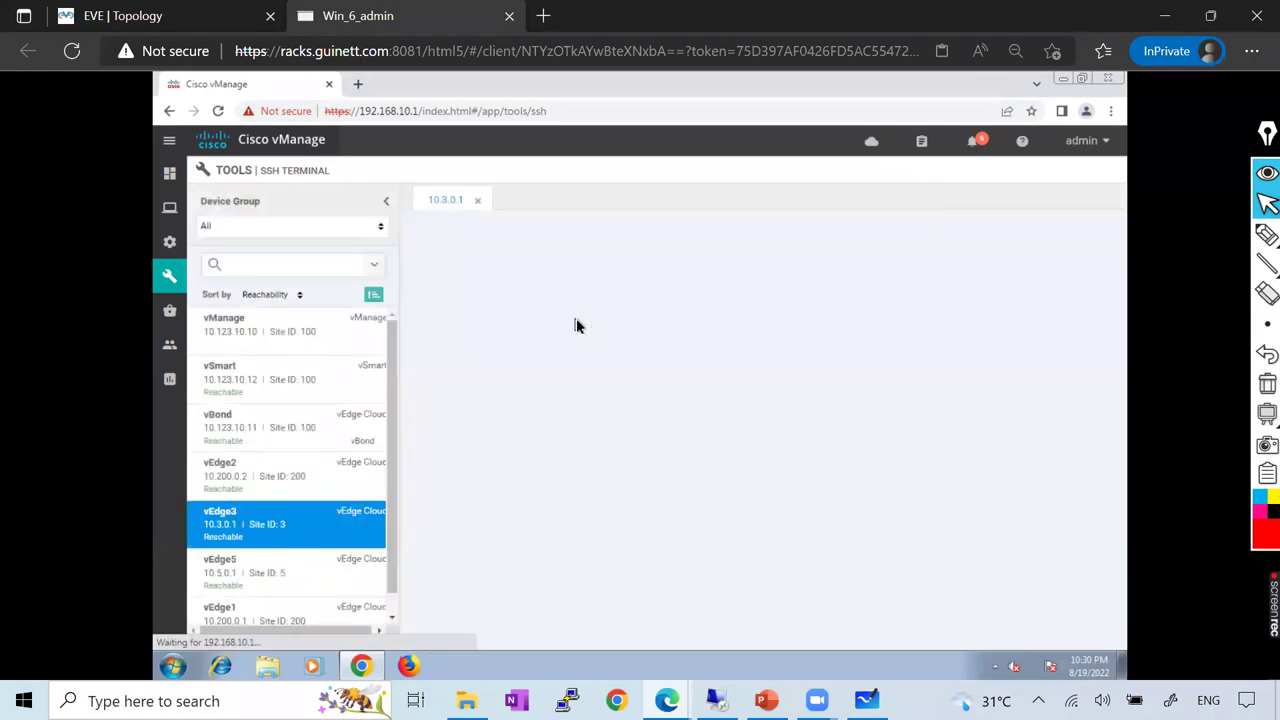
pyautogui.write('adm')
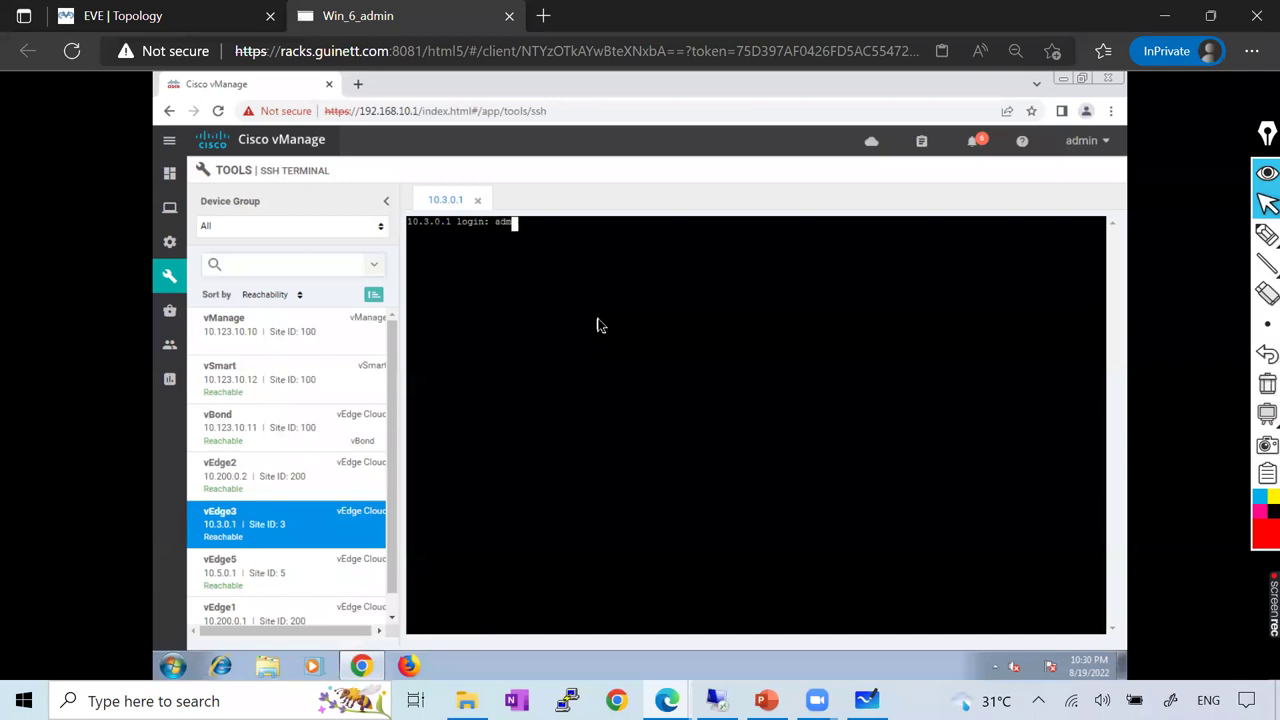
pyautogui.write('in')
pyautogui.press('Return')
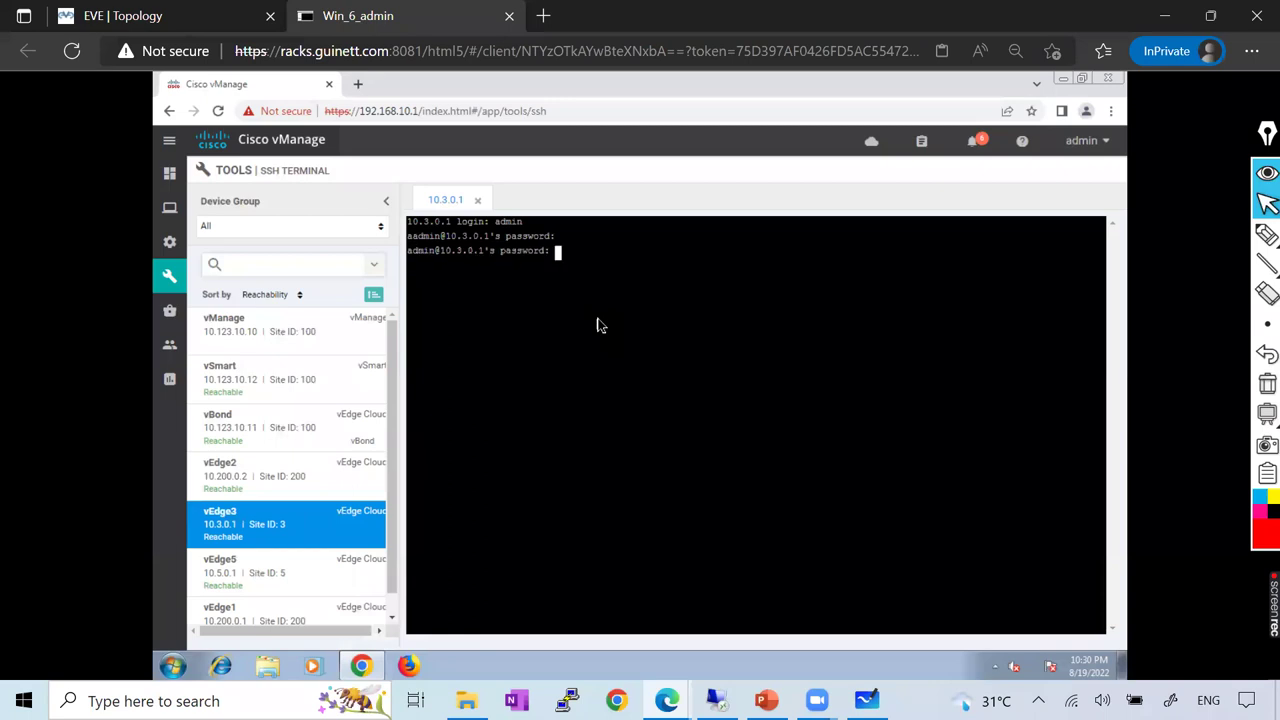
pyautogui.press('Return')
# Run sh run on vEdge3 and page through its running configuration
pyautogui.press('Return')
pyautogui.press('Return')
pyautogui.press('Return')
pyautogui.press('Return')
pyautogui.press('Return')
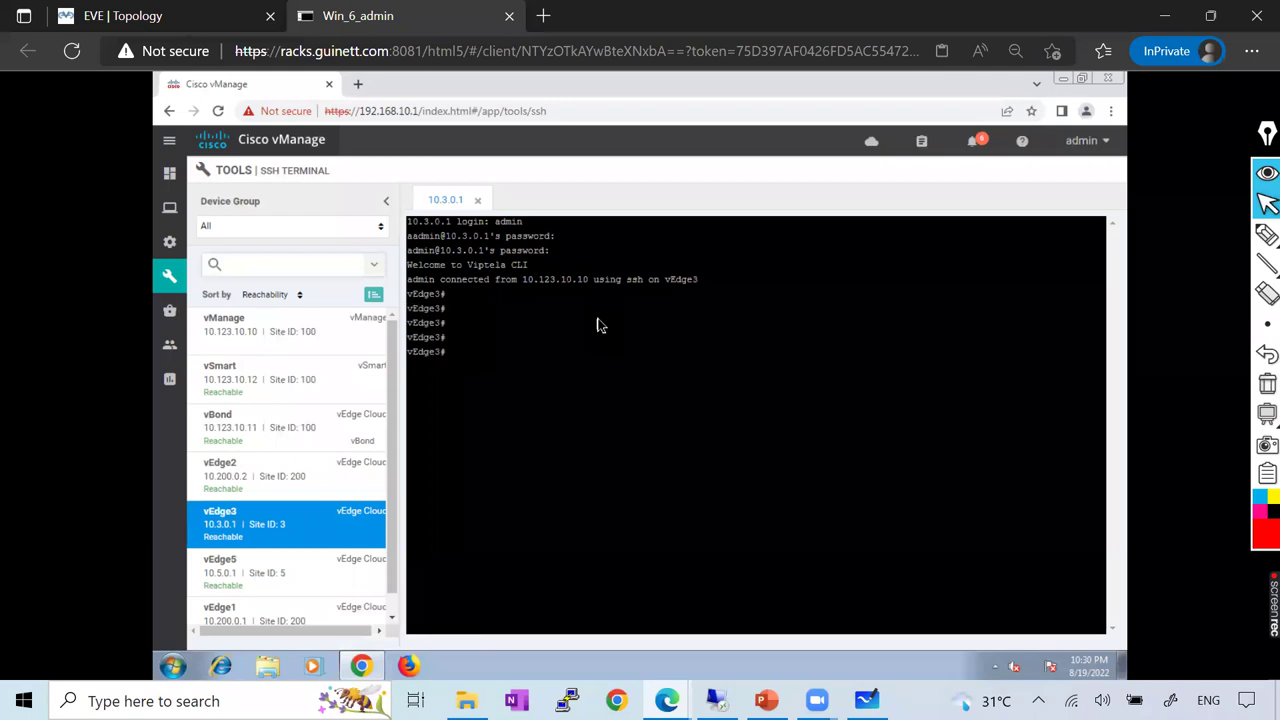
pyautogui.write('sh run')
pyautogui.press('Return')
pyautogui.press('Return')
pyautogui.press('Return')
pyautogui.press('Return')
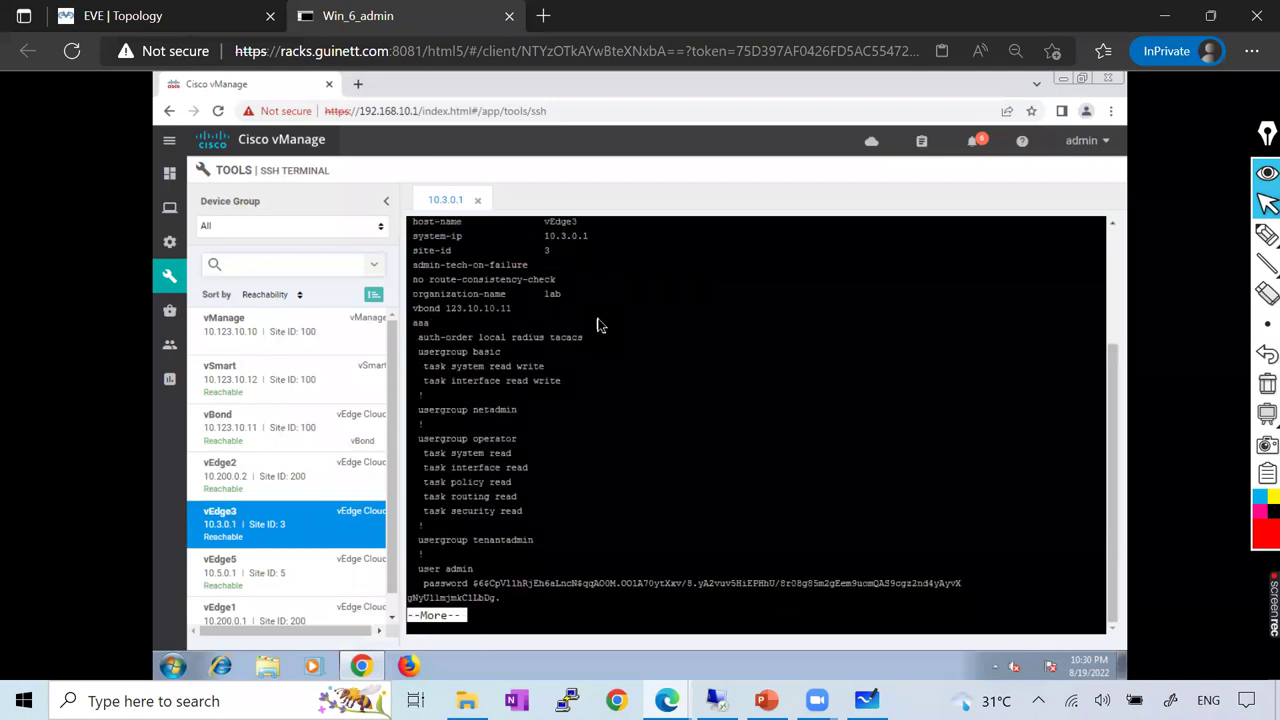
pyautogui.press('space')
pyautogui.press('space')
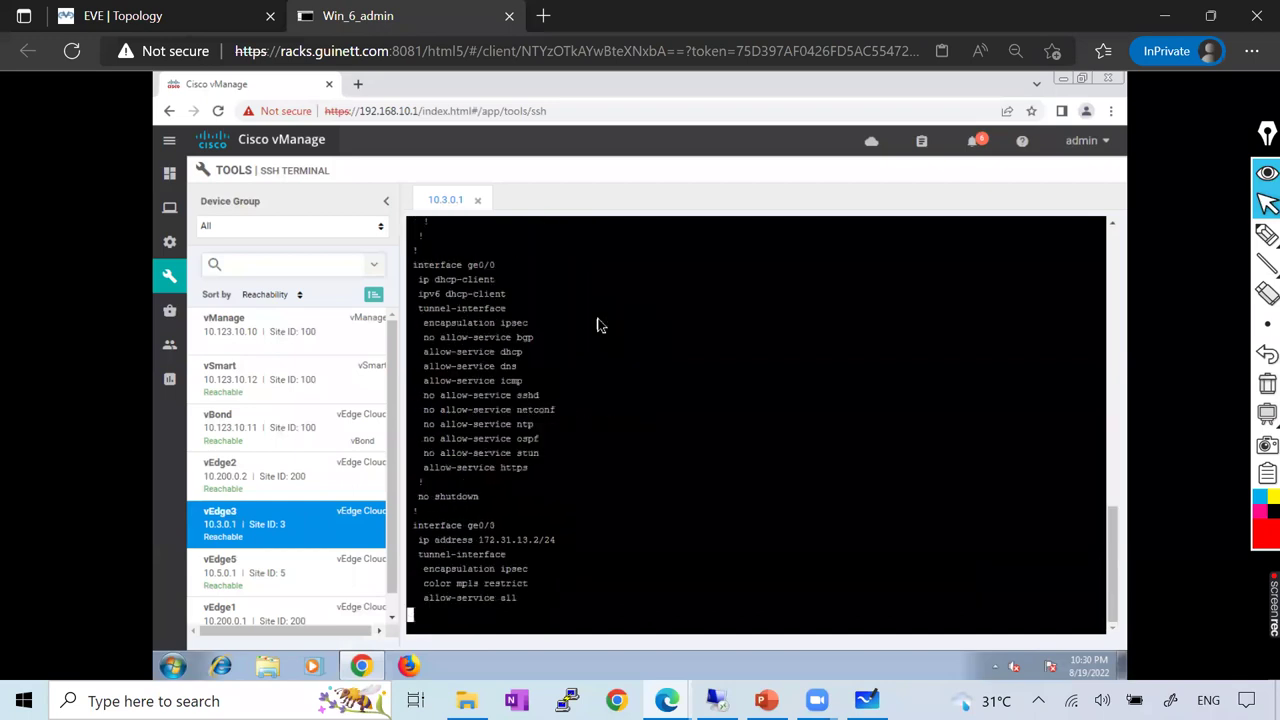
pyautogui.press('Return')
# Run show interface in table format and page through the output
pyautogui.press('Return')
pyautogui.write('sh intre')
pyautogui.press('Return')
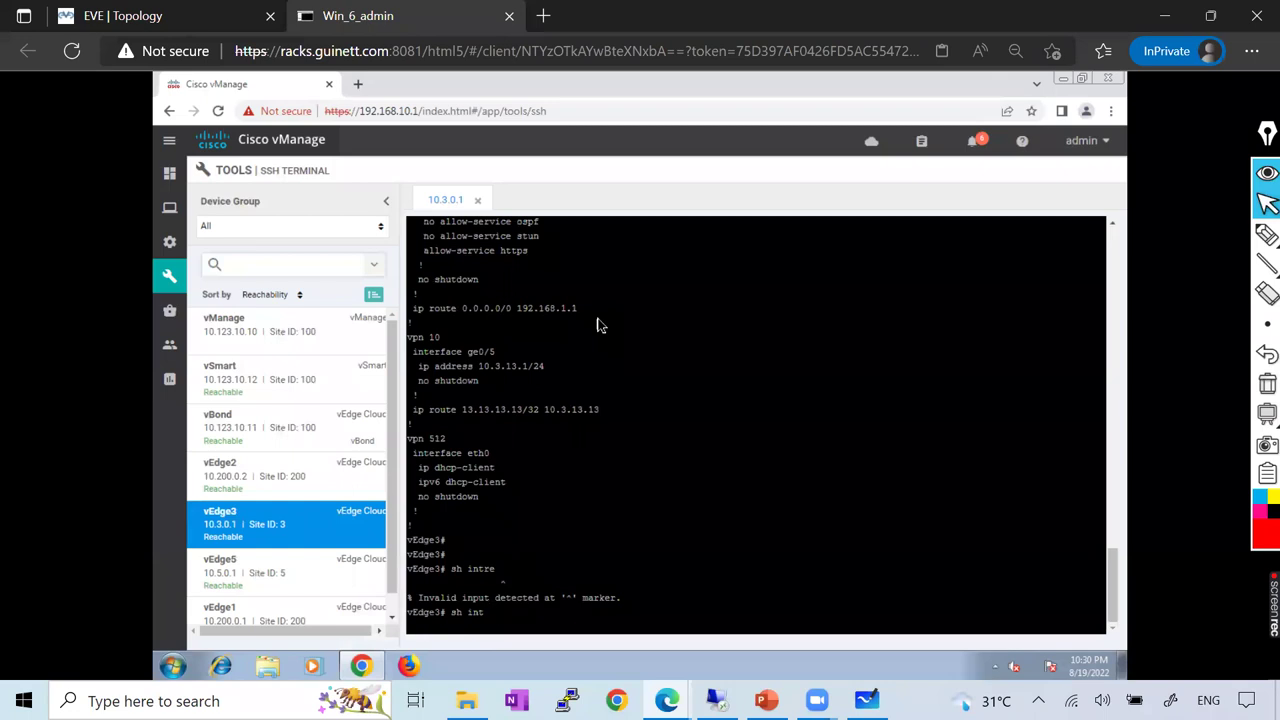
pyautogui.press('Tab')
pyautogui.write('?')
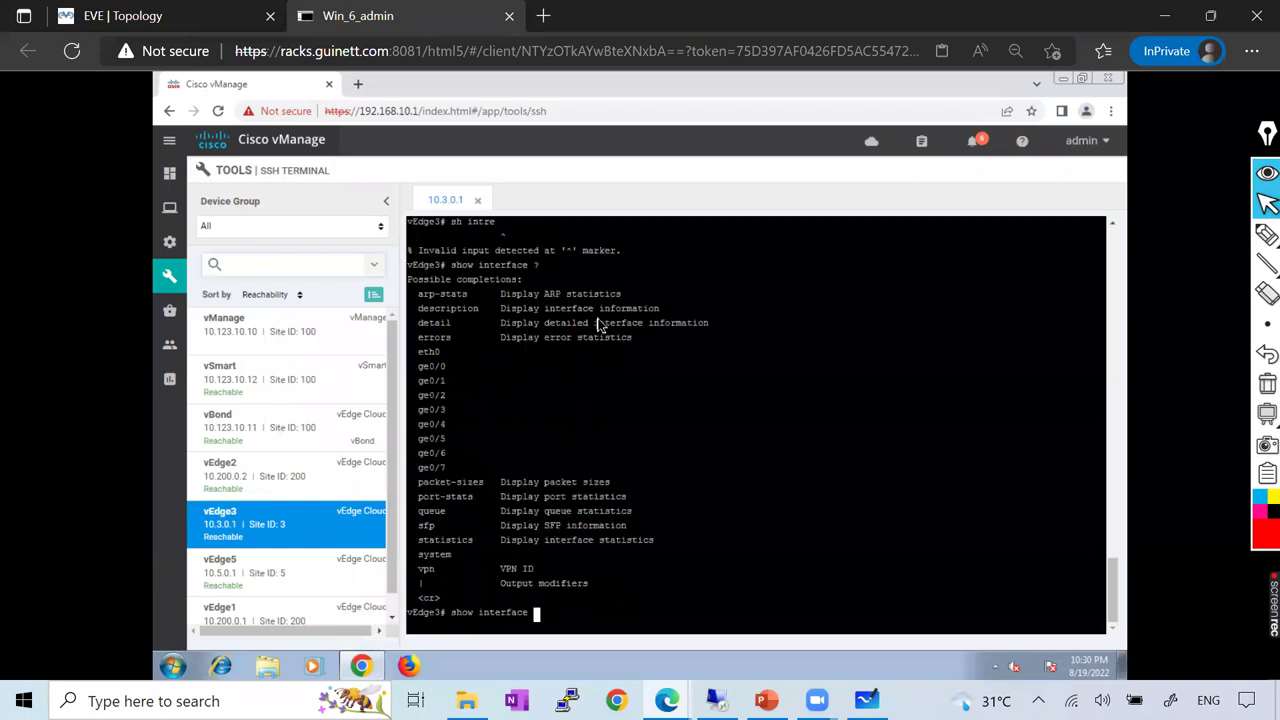
pyautogui.write('detail | tab')
pyautogui.press('Return')
pyautogui.press('space')
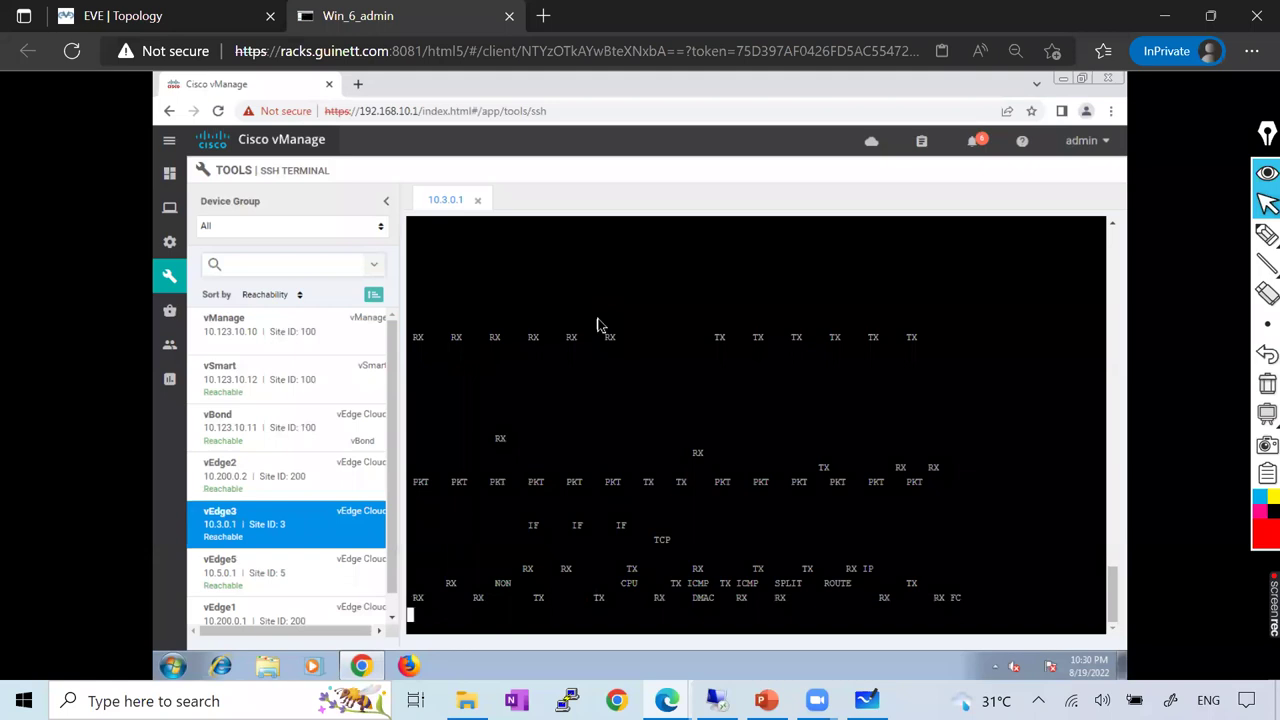
pyautogui.press('space')
# Rerun it as show interface detail, page to the end, and leave fresh blank prompts
pyautogui.press('Up')
pyautogui.press('BackSpace')
pyautogui.press('BackSpace')
pyautogui.press('Return')
pyautogui.press('space')
pyautogui.press('space')
pyautogui.press('space')
pyautogui.press('space')
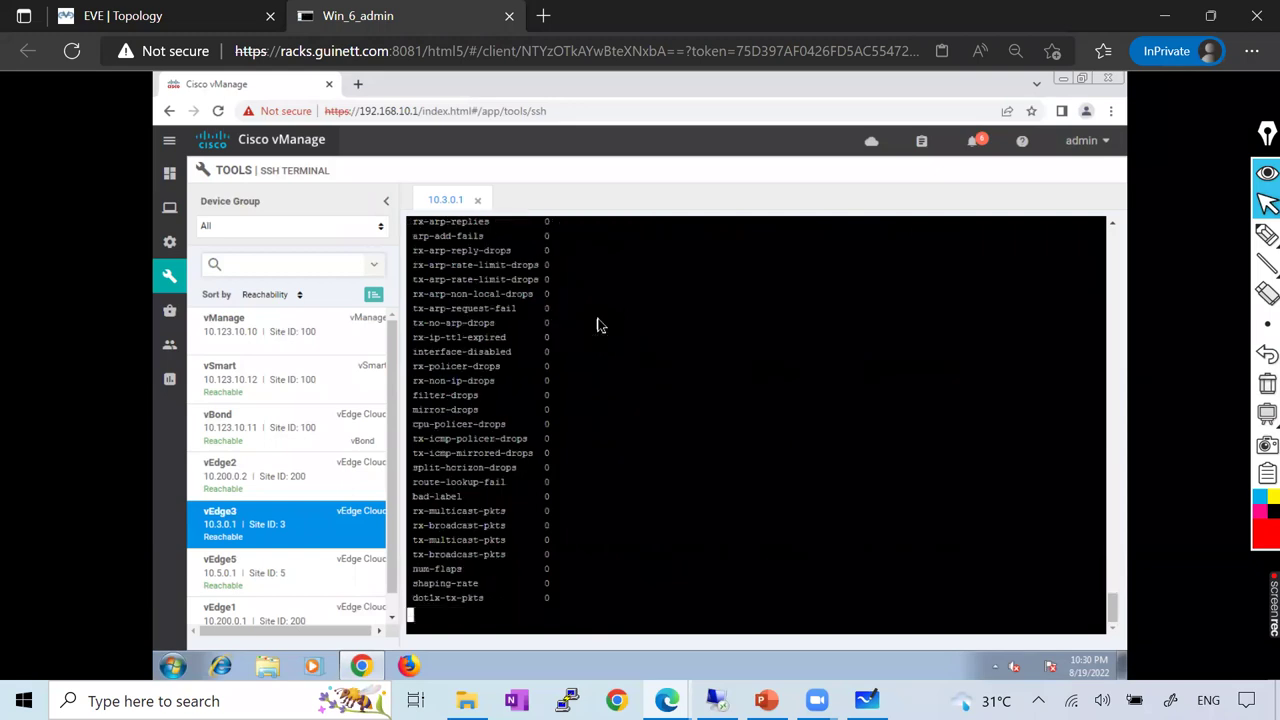
pyautogui.press('space')
pyautogui.press('space')
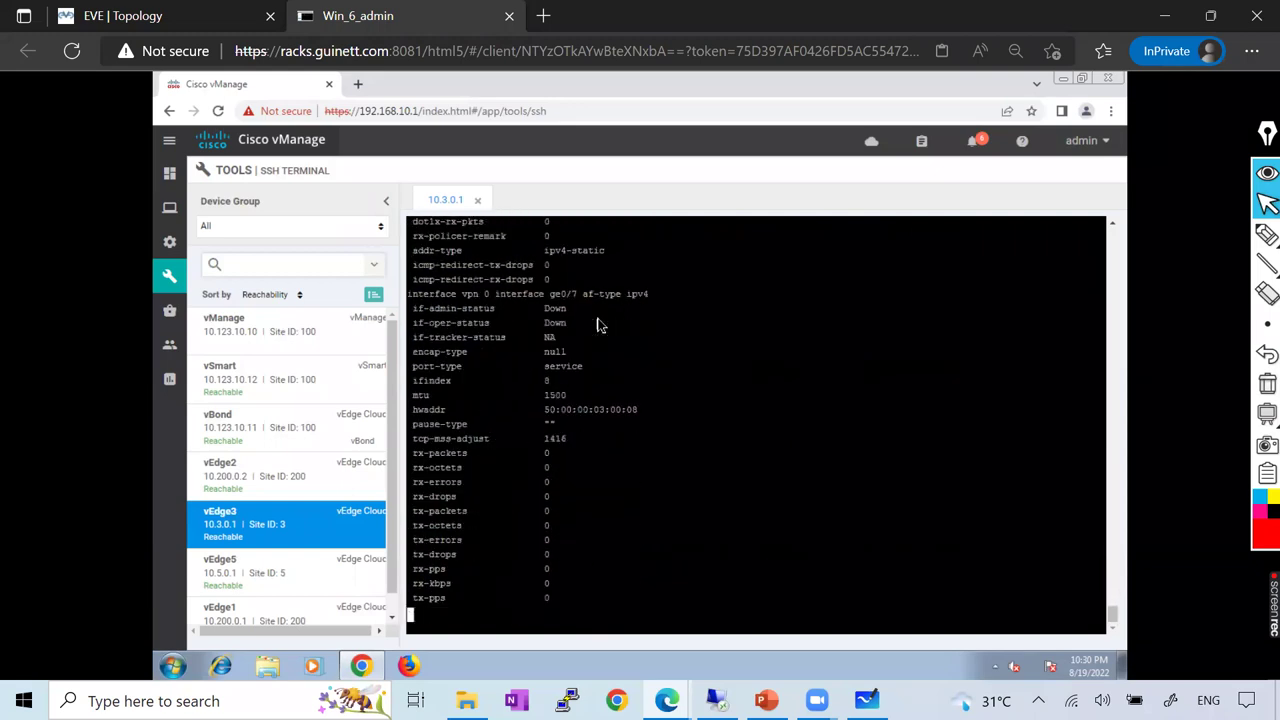
pyautogui.press('space')
pyautogui.press('space')
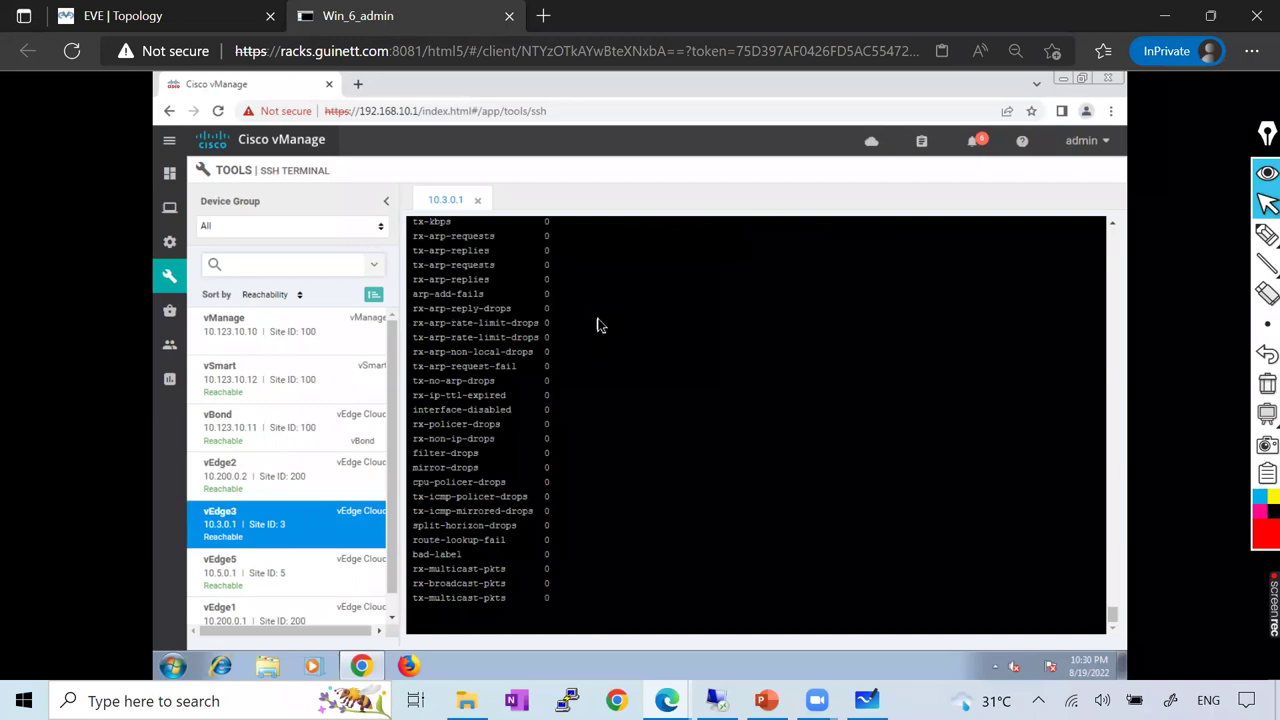
pyautogui.press('space')
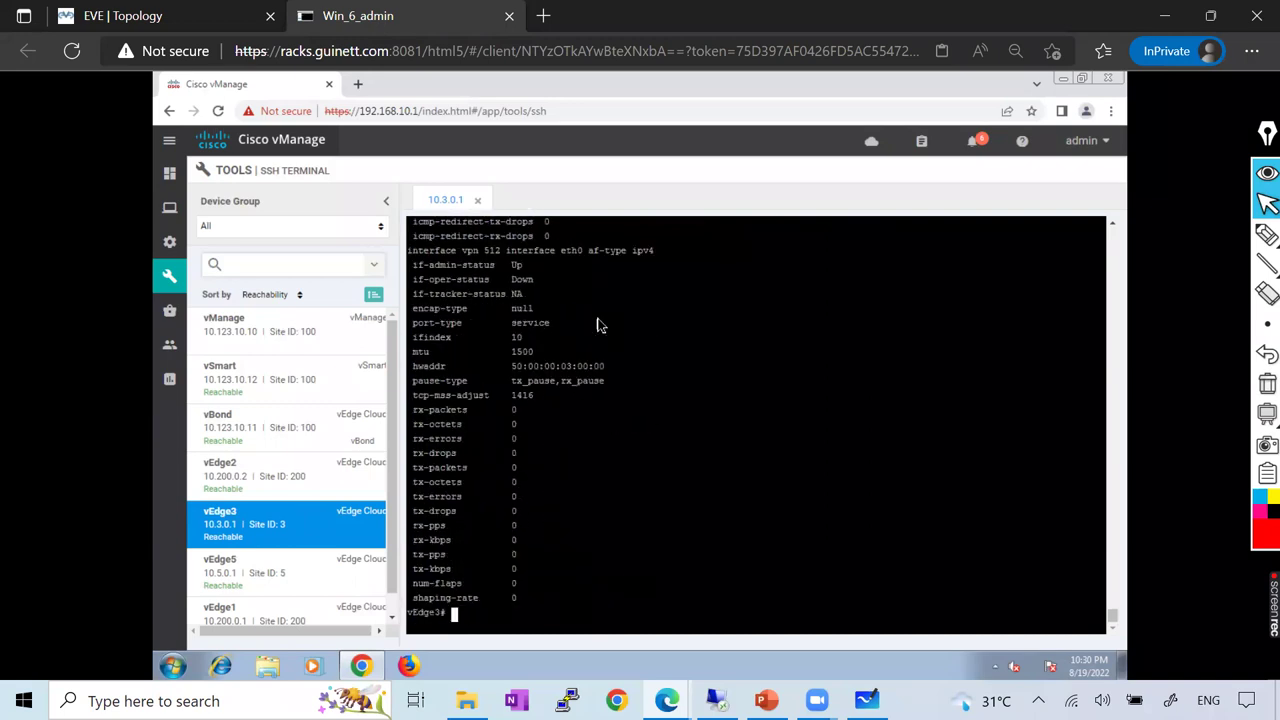
pyautogui.press('Return')
pyautogui.press('Return')
pyautogui.press('Return')
pyautogui.press('Return')
pyautogui.press('Return')
pyautogui.press('Return')
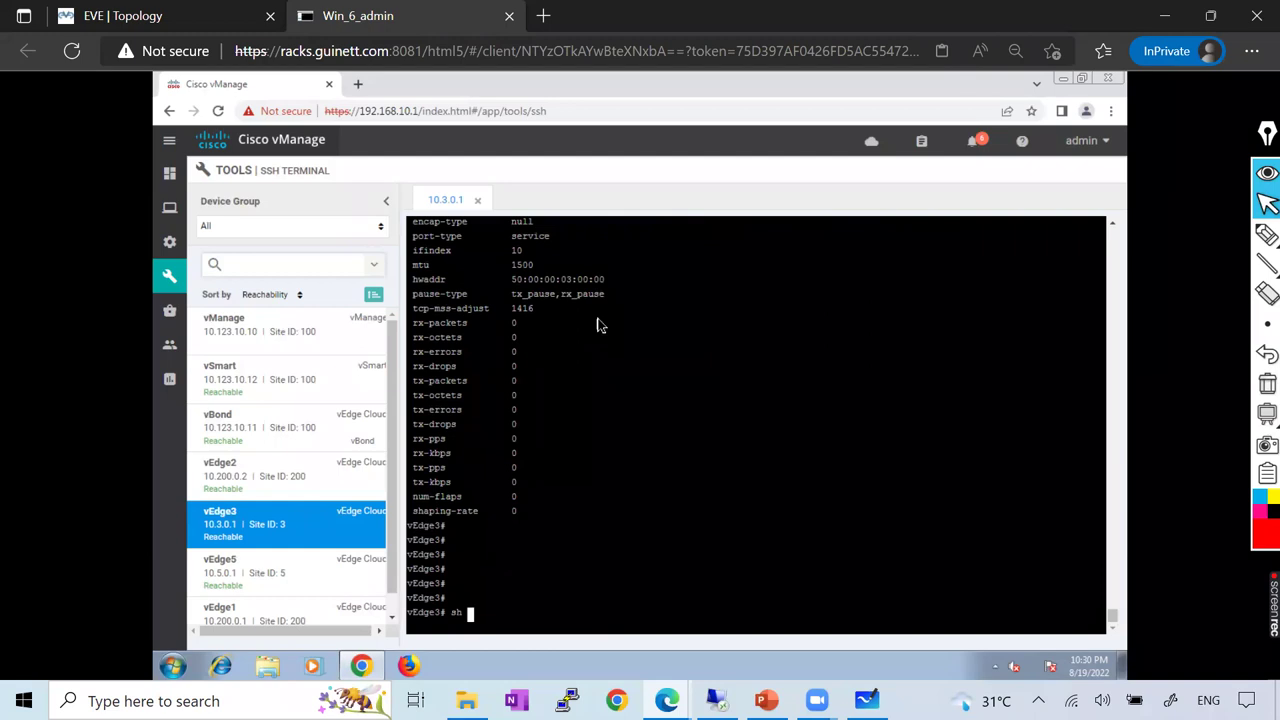
# Run show bgp summary after sh ip bgp sum fails, highlight the neighbor 172.31.13.1 output, then close the session
pyautogui.write('sh ip bgp sum')
pyautogui.press('Return')
pyautogui.press('BackSpace')
pyautogui.press('BackSpace')
pyautogui.press('BackSpace')
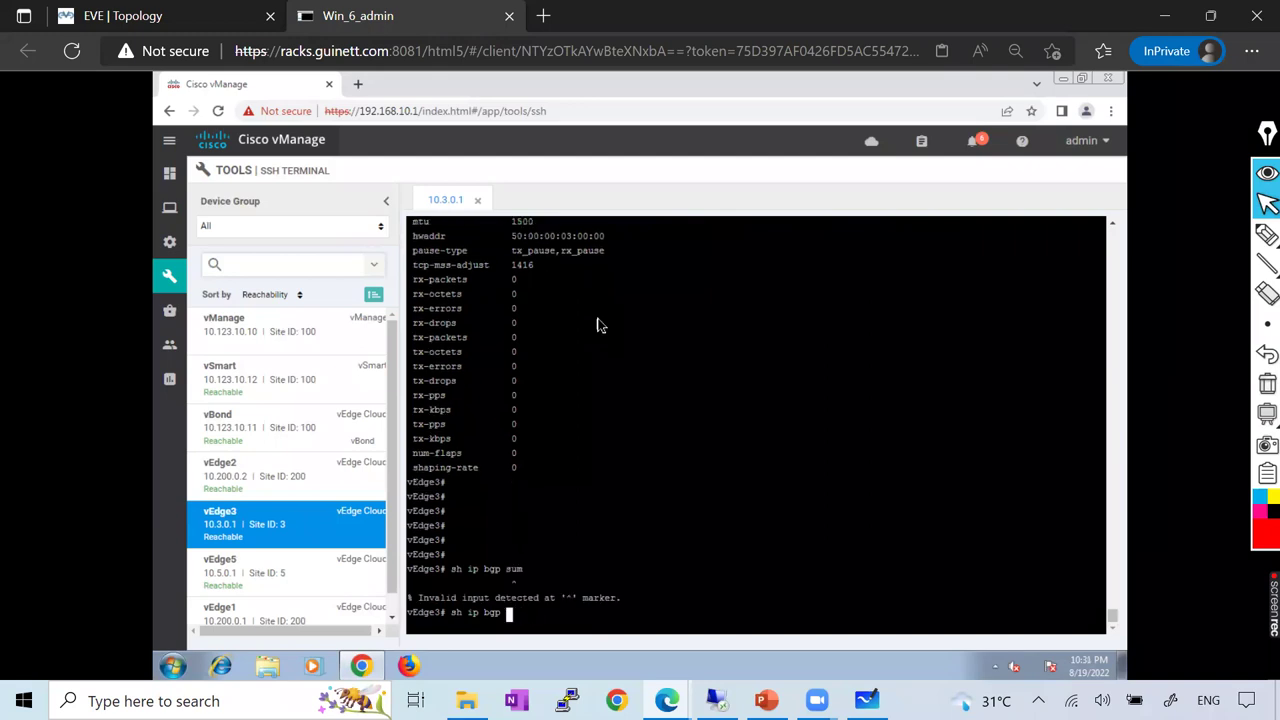
pyautogui.press('BackSpace')
pyautogui.press('BackSpace')
pyautogui.write('ow bgp summary')
pyautogui.press('Return')
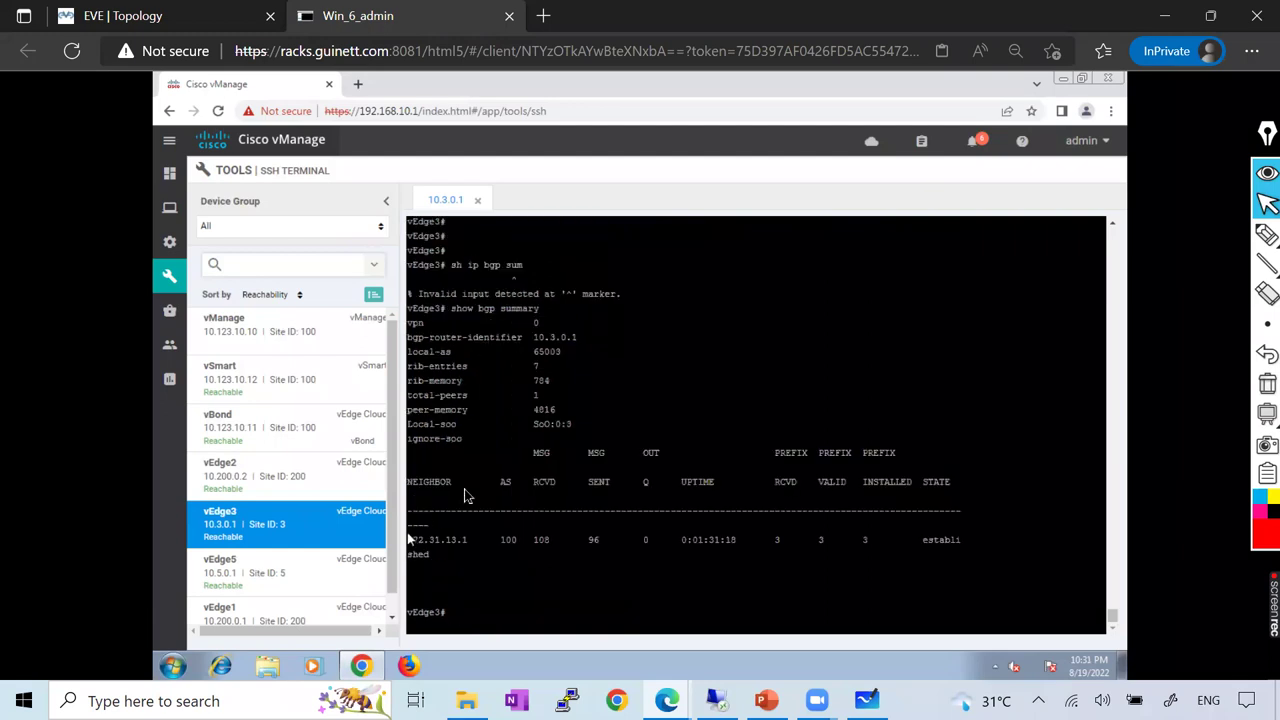
pyautogui.moveTo(431, 337); pyautogui.dragTo(694, 554)
pyautogui.click(687, 557)
pyautogui.click(478, 200)
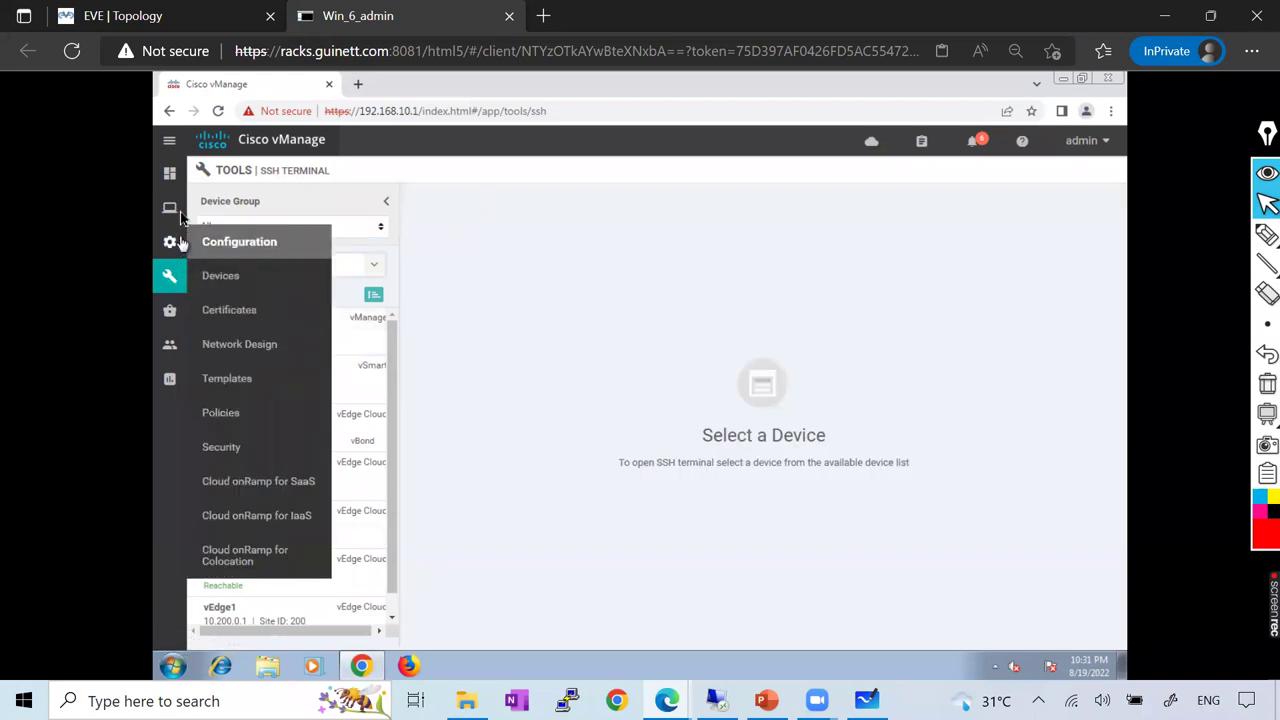
# From the Main Dashboard's WAN Edge up count, open vEdge3's Real Time system information page
pyautogui.moveTo(180, 210)
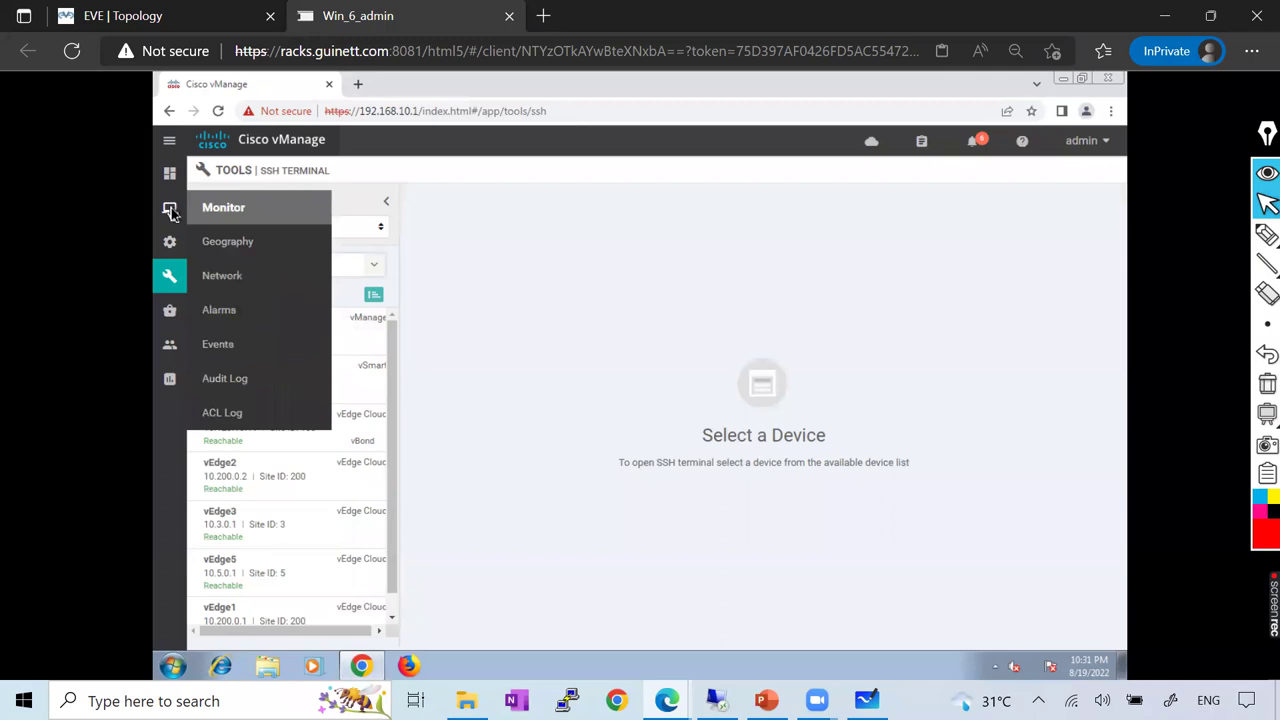
pyautogui.moveTo(171, 248)
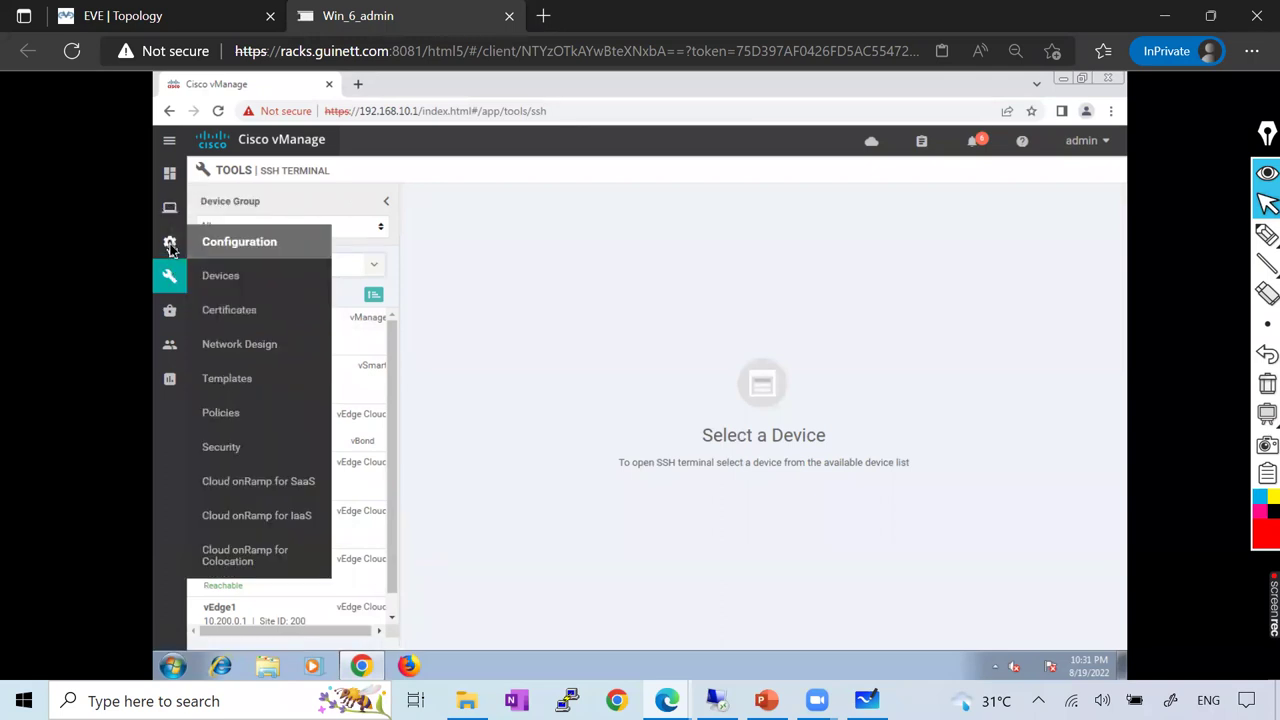
pyautogui.click(231, 207)
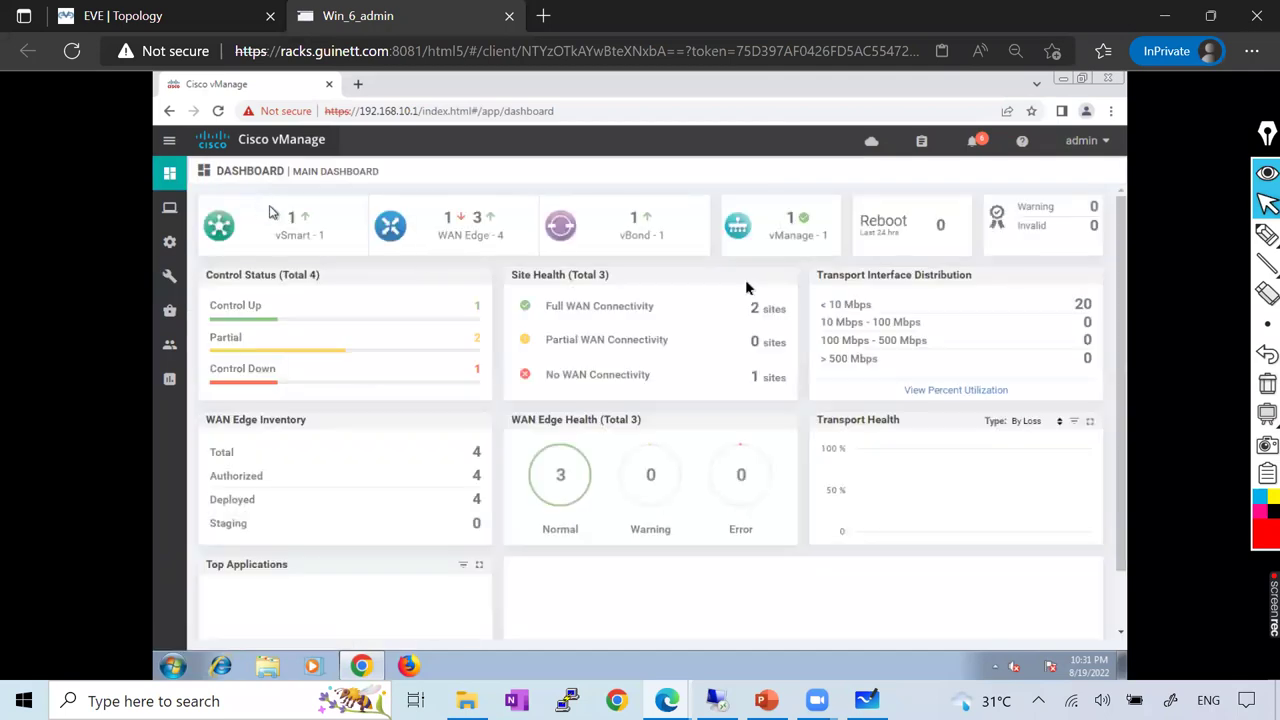
pyautogui.click(478, 220)
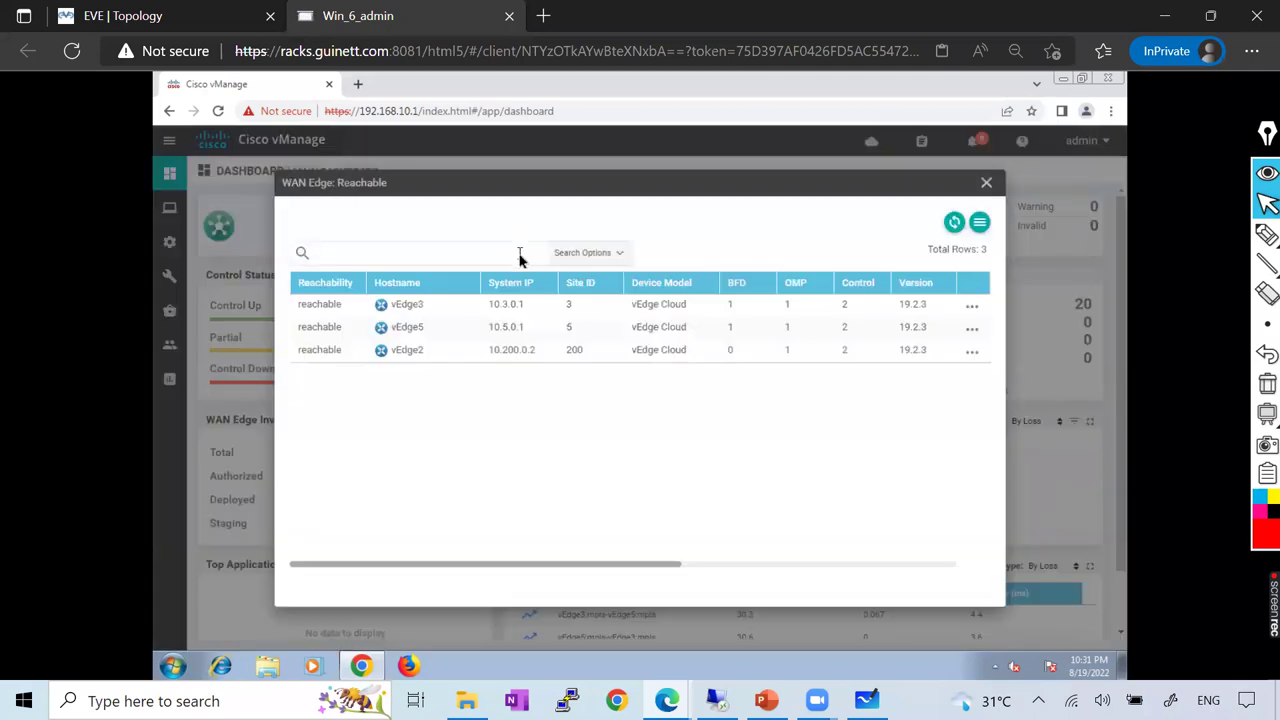
pyautogui.click(973, 307)
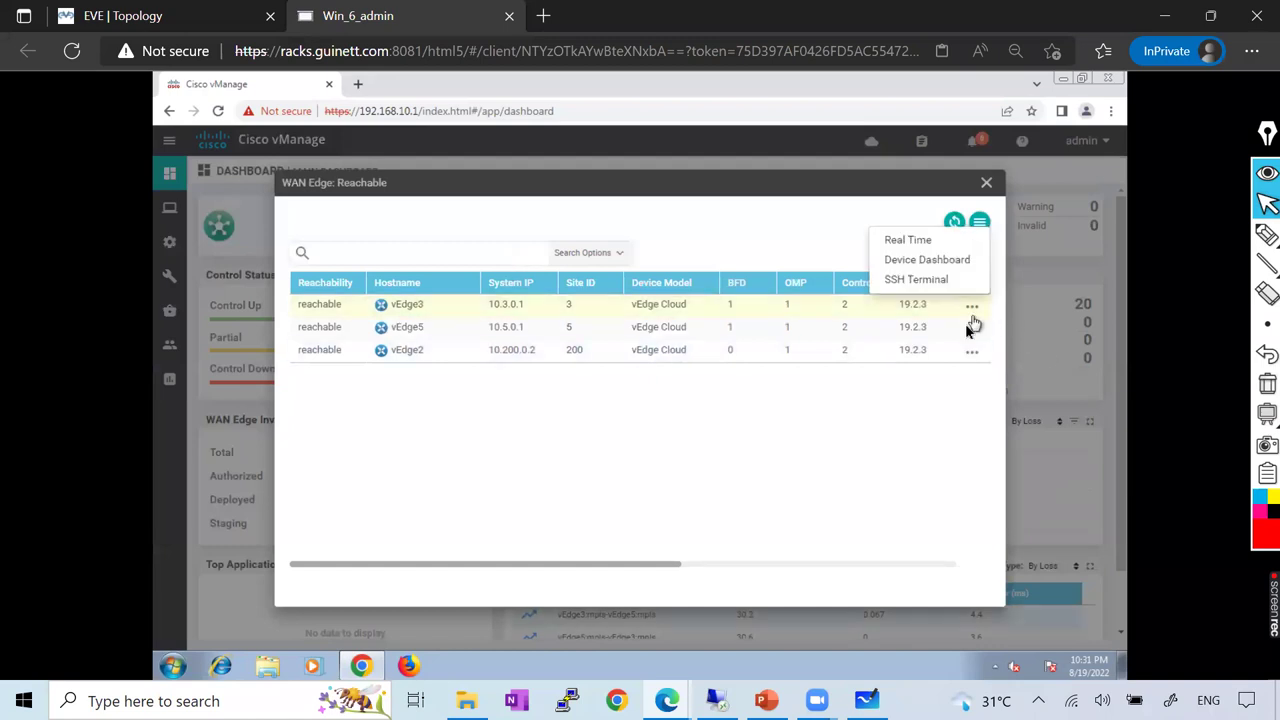
pyautogui.click(909, 241)
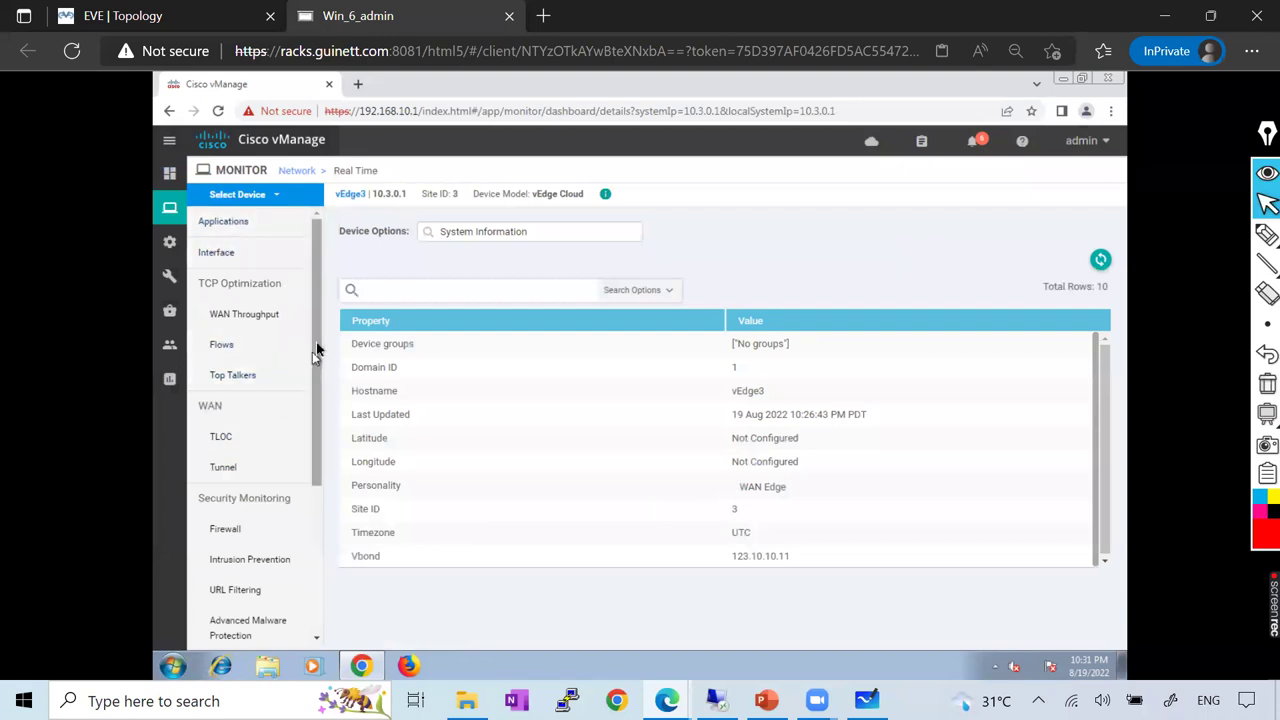
# Review vEdge3's Applications, Interface, WAN Throughput, Flows and Top Talkers pages, ending on WAN > Tunnel
pyautogui.click(243, 225)
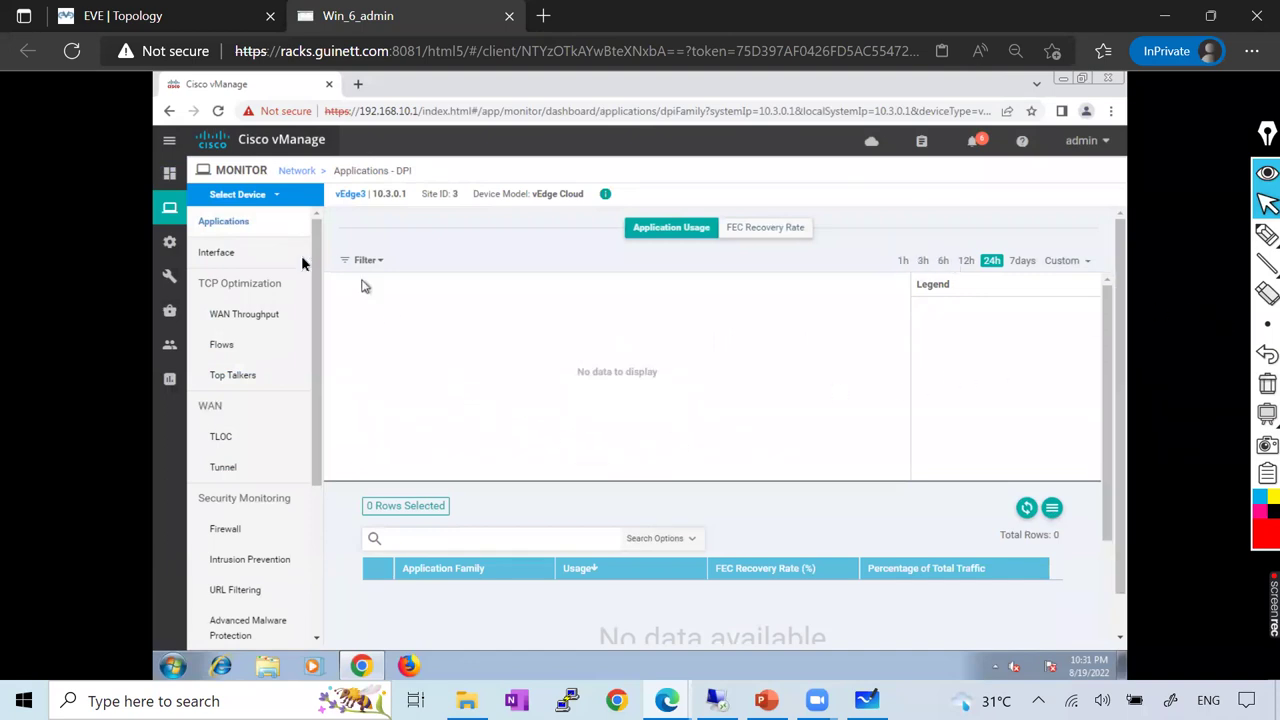
pyautogui.click(224, 252)
pyautogui.click(224, 254)
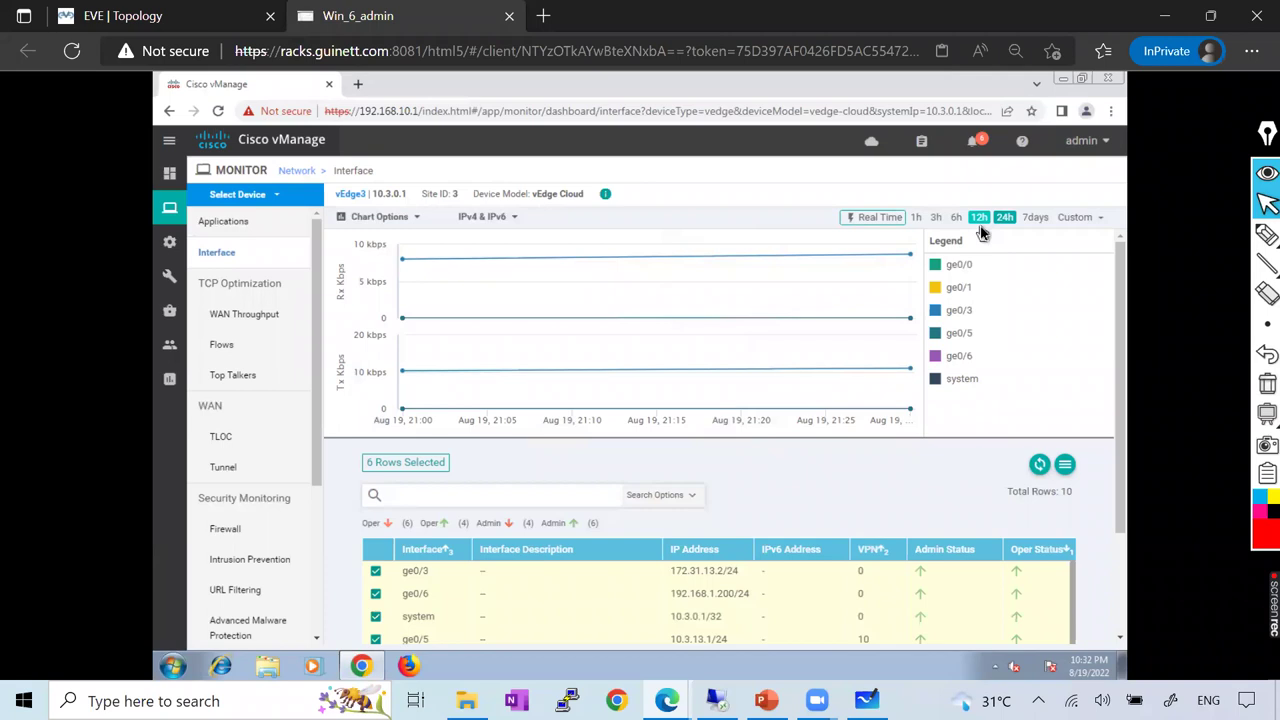
pyautogui.scroll(-3, 738, 618)
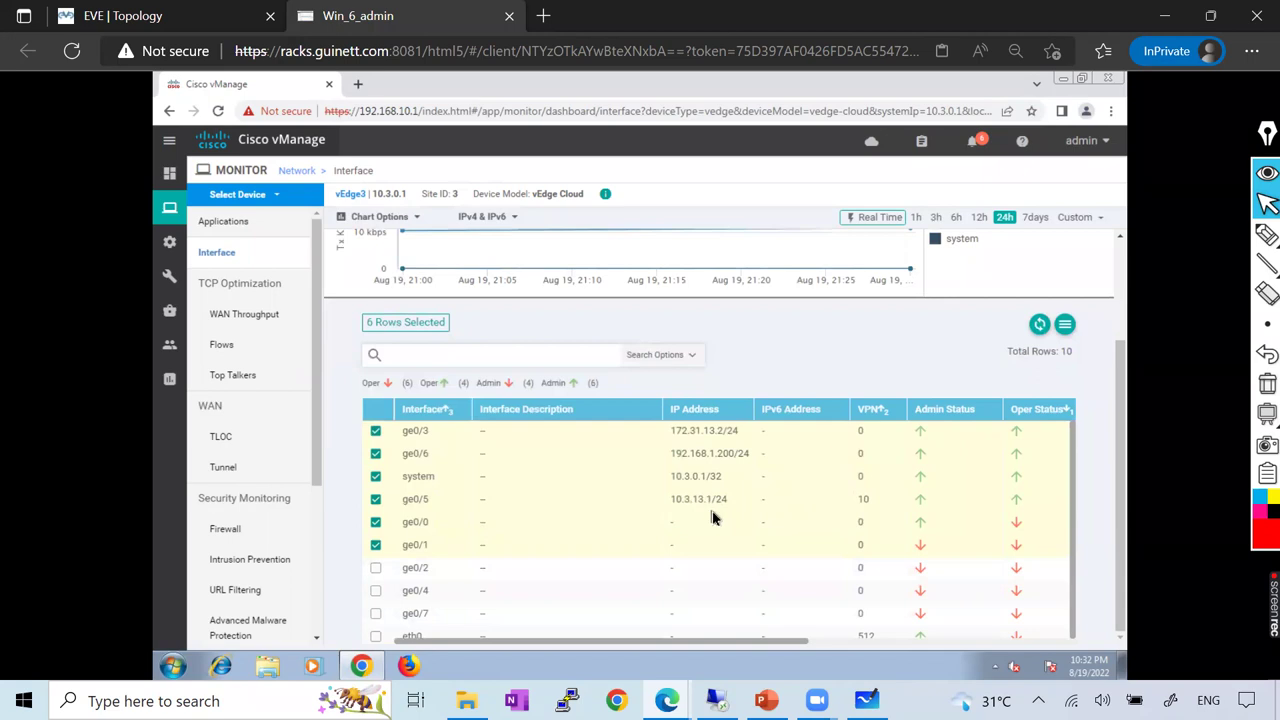
pyautogui.click(262, 318)
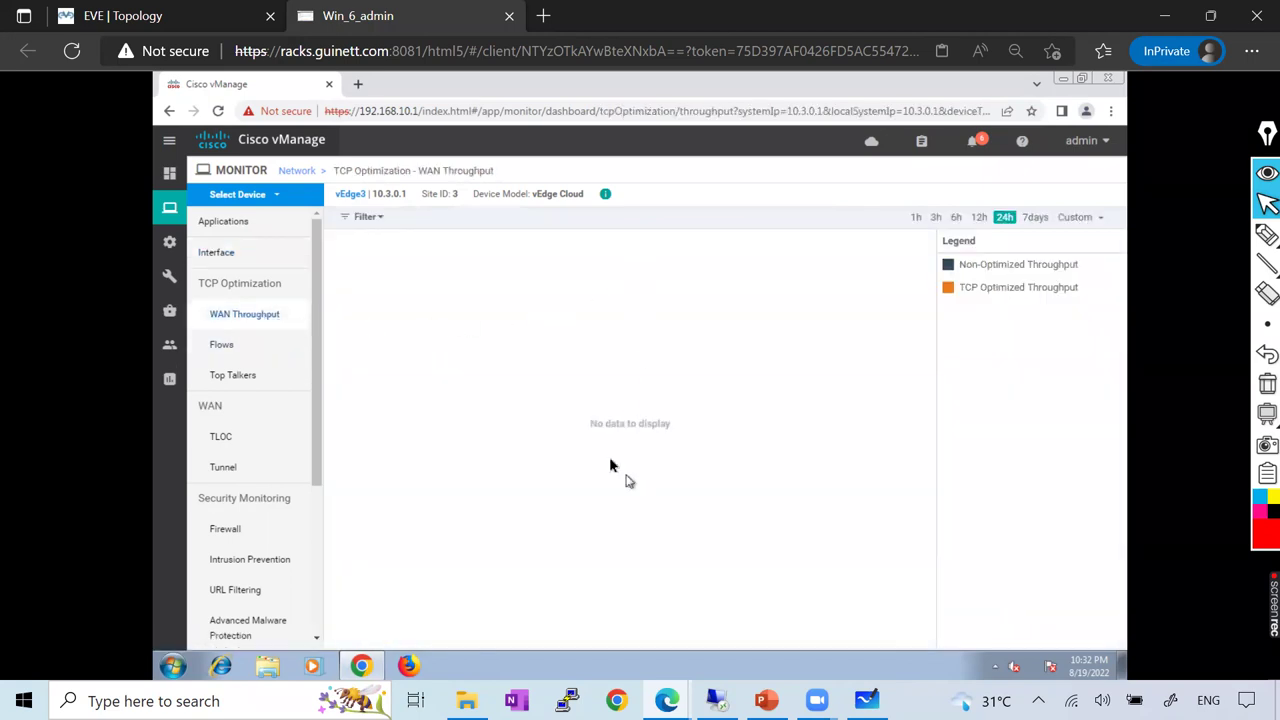
pyautogui.click(237, 348)
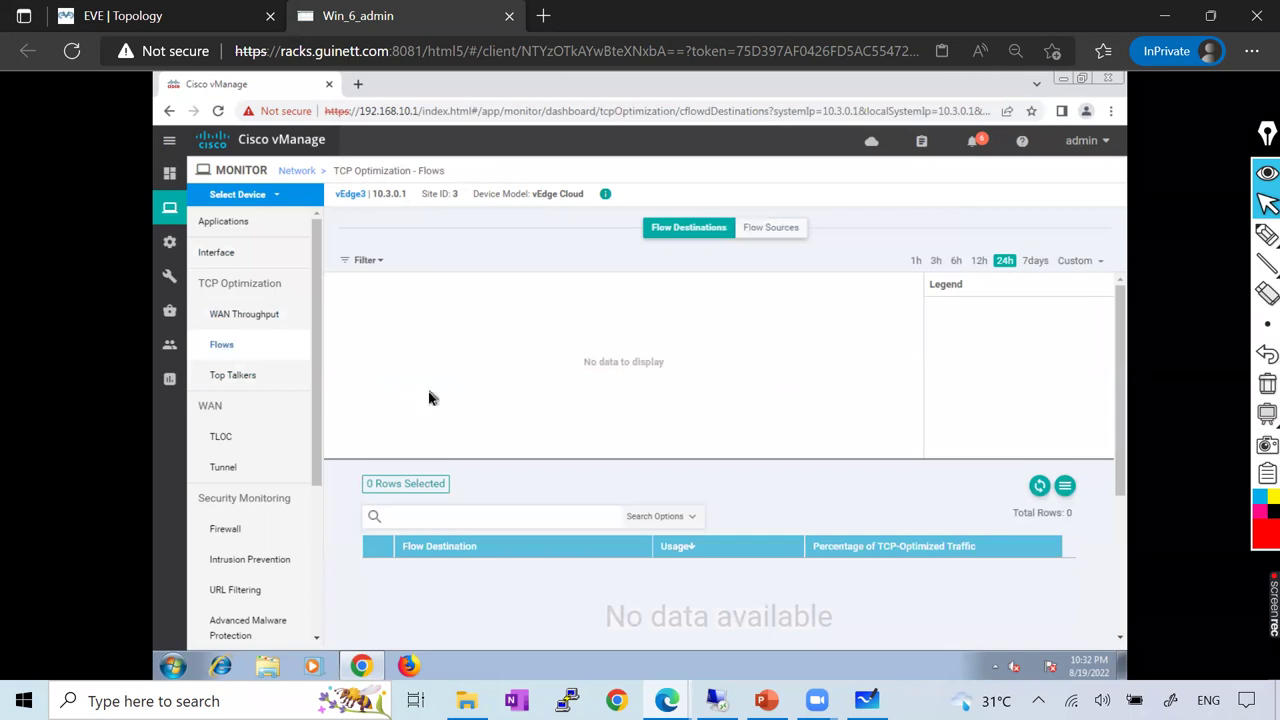
pyautogui.click(239, 378)
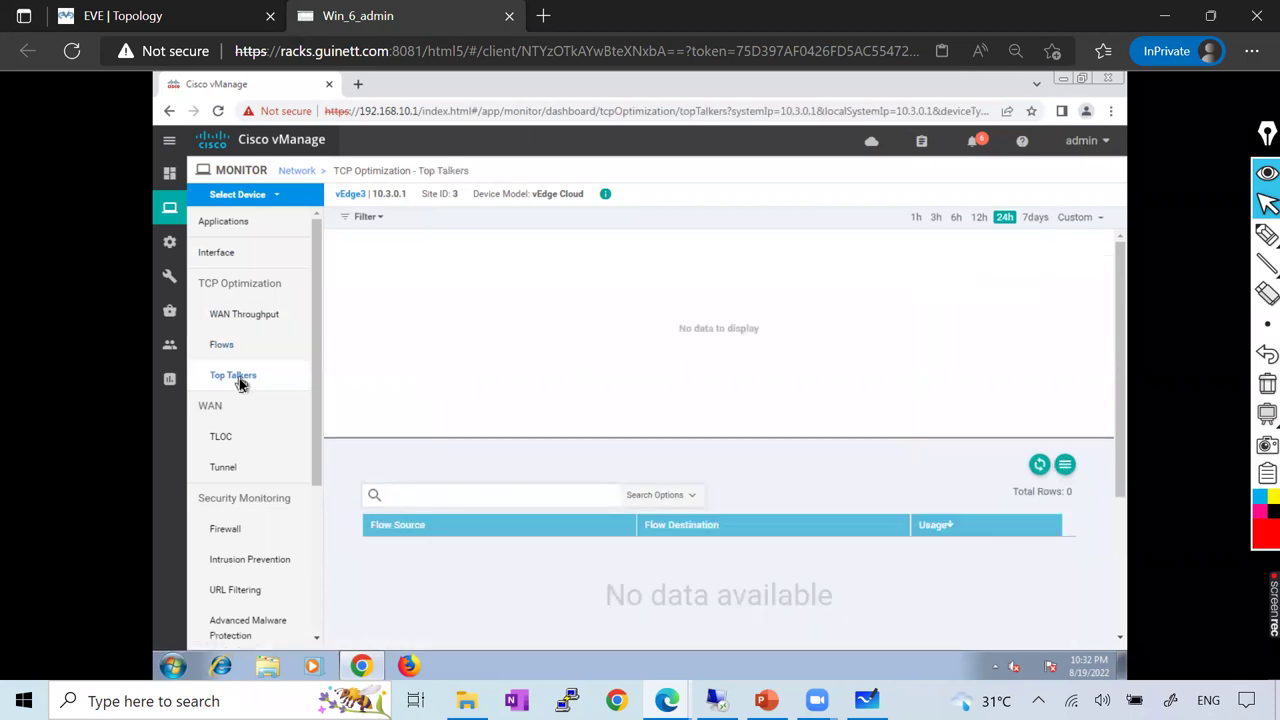
pyautogui.click(225, 468)
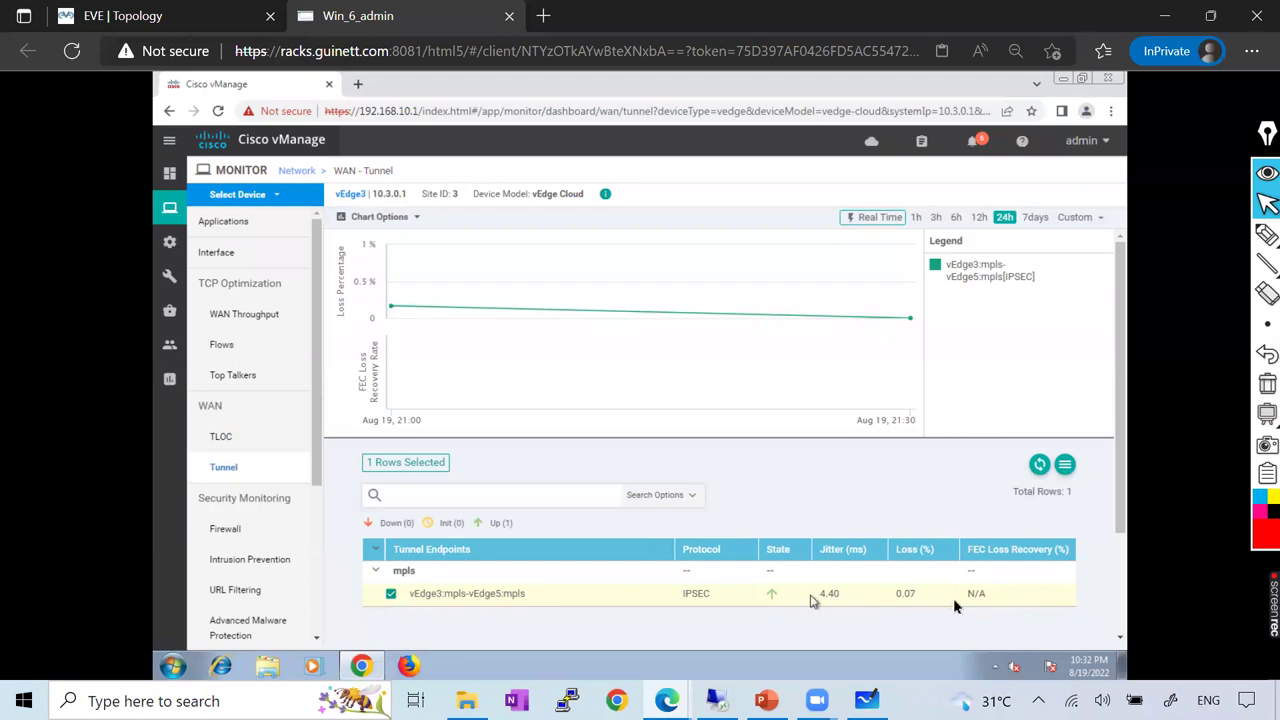
# Check vEdge3's mpls TLOC status, then open its Troubleshooting page
pyautogui.moveTo(410, 310)
pyautogui.click(222, 437)
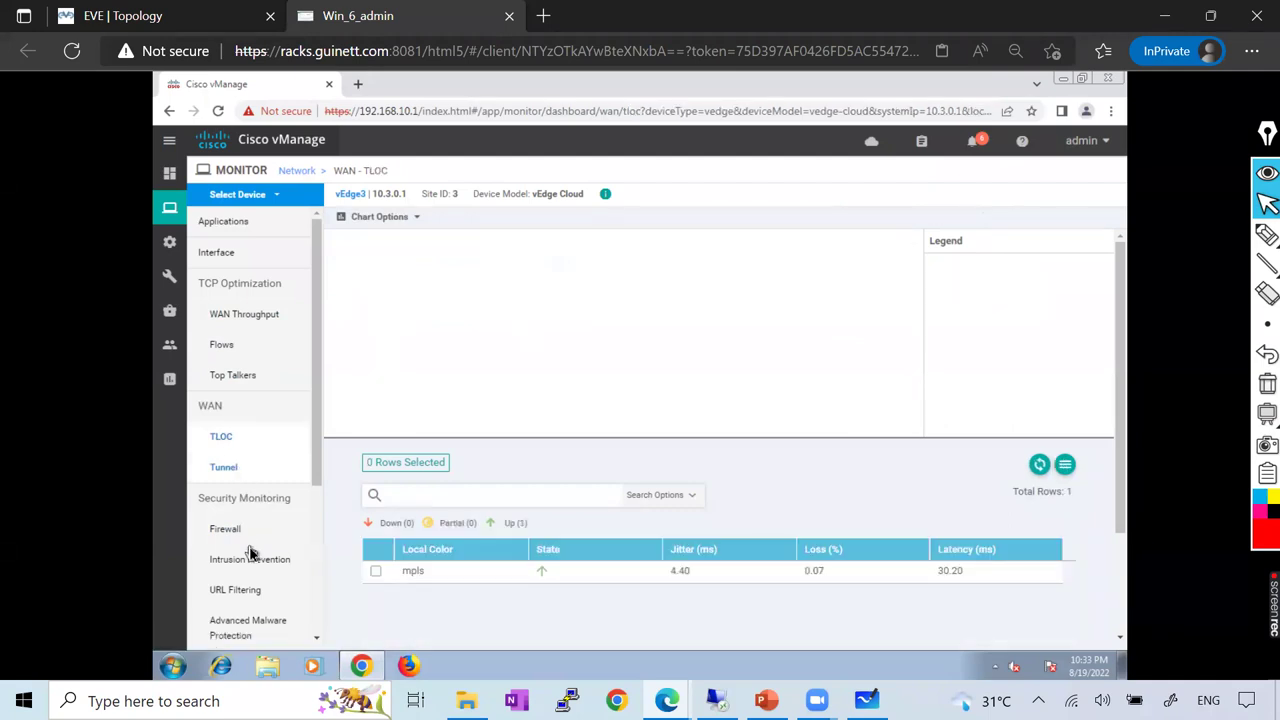
pyautogui.scroll(-3, 250, 558)
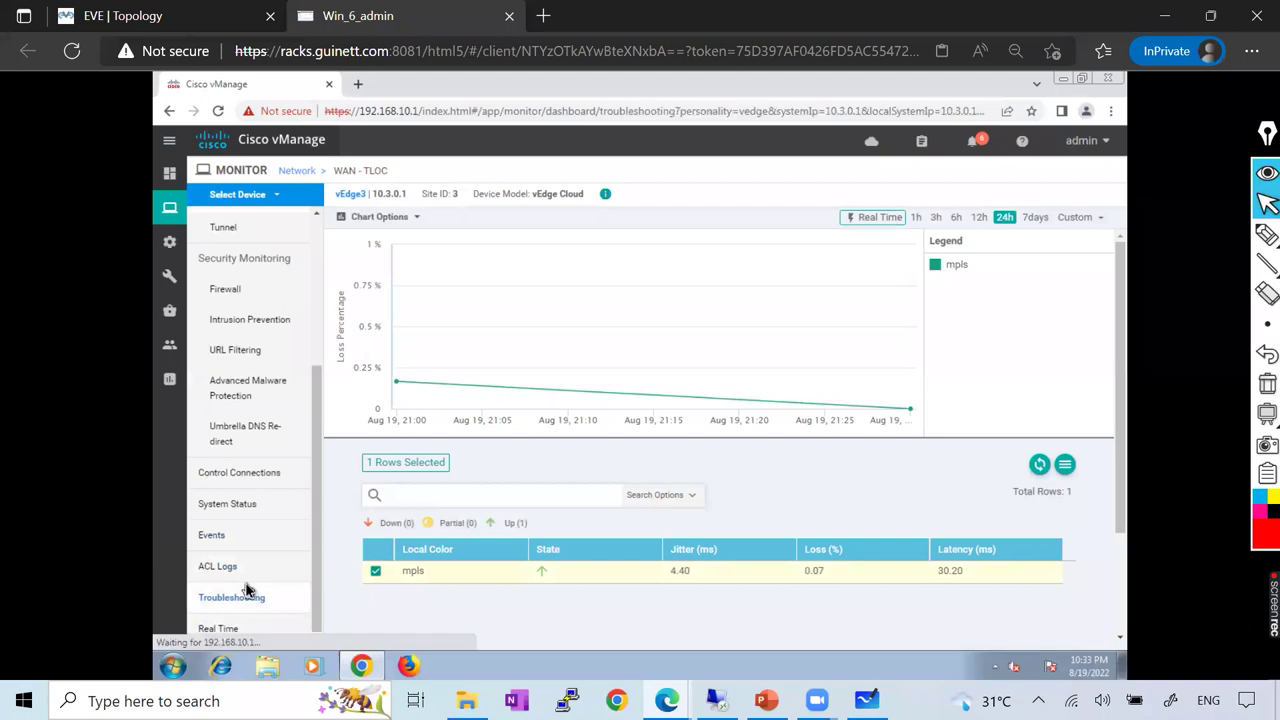
pyautogui.click(245, 594)
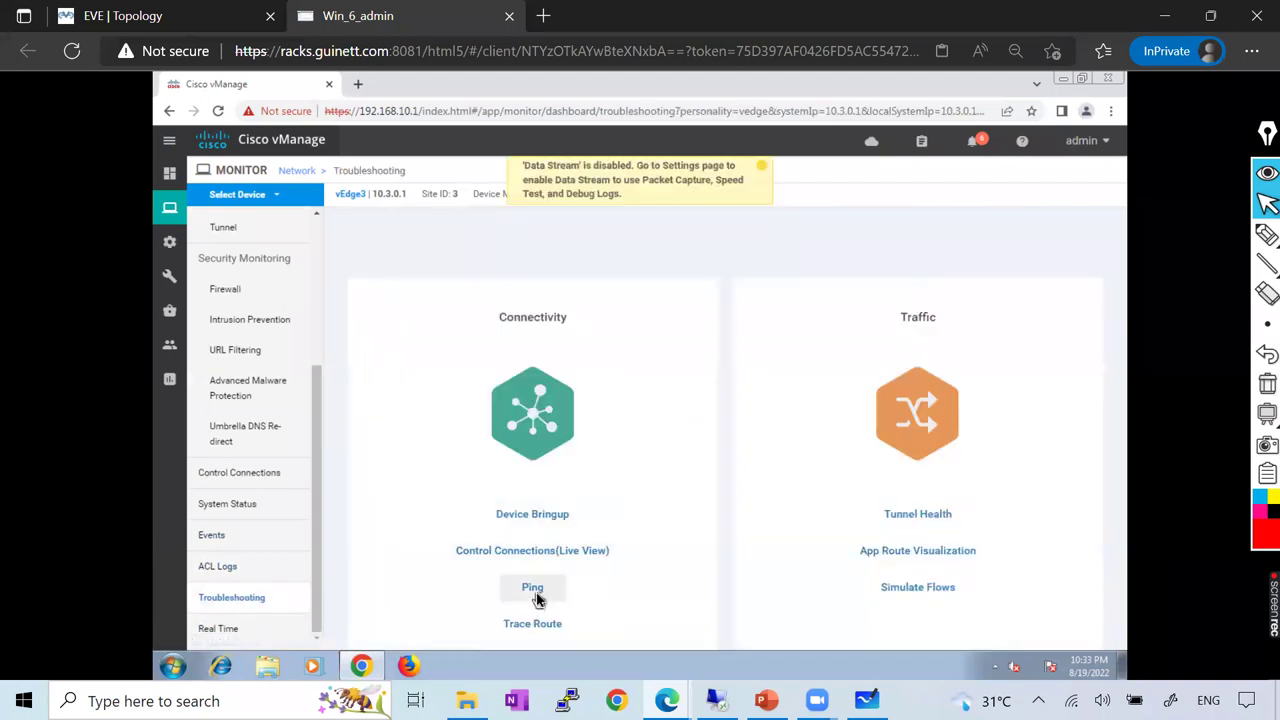
# Dismiss the Data Stream notice and bring up vEdge3's Simulate Flows page in vManage
pyautogui.click(762, 166)
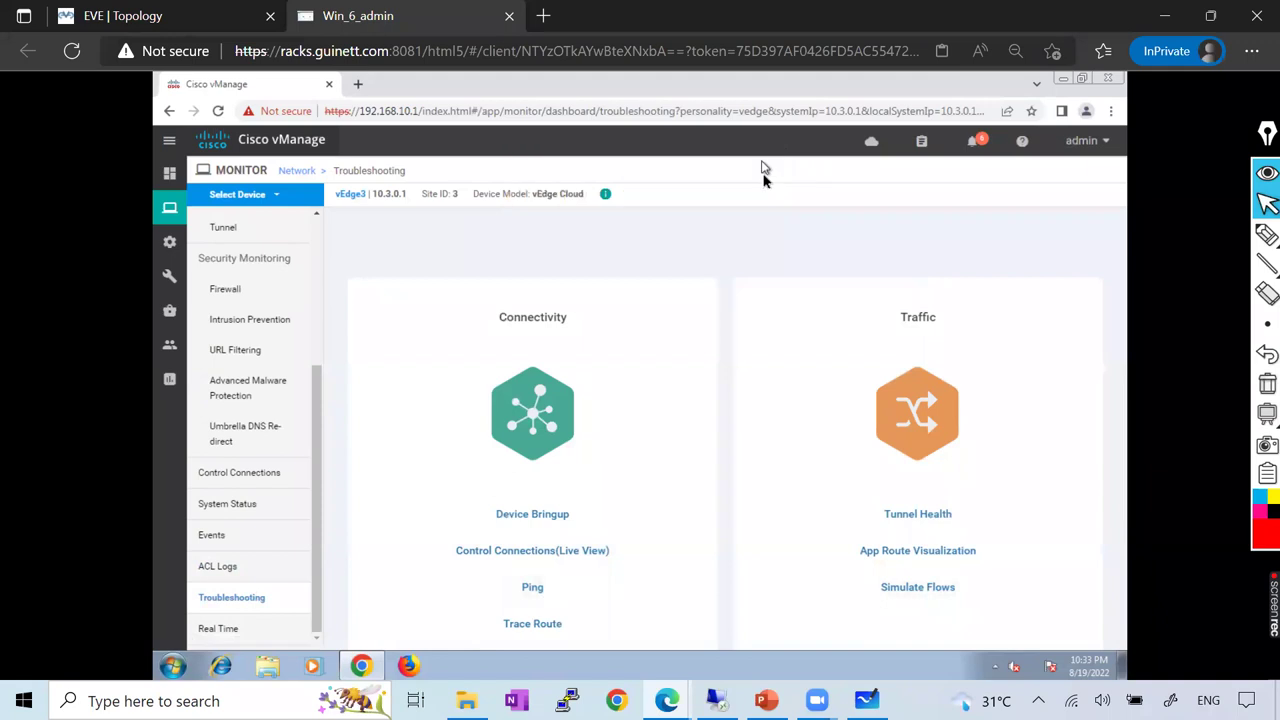
pyautogui.click(918, 588)
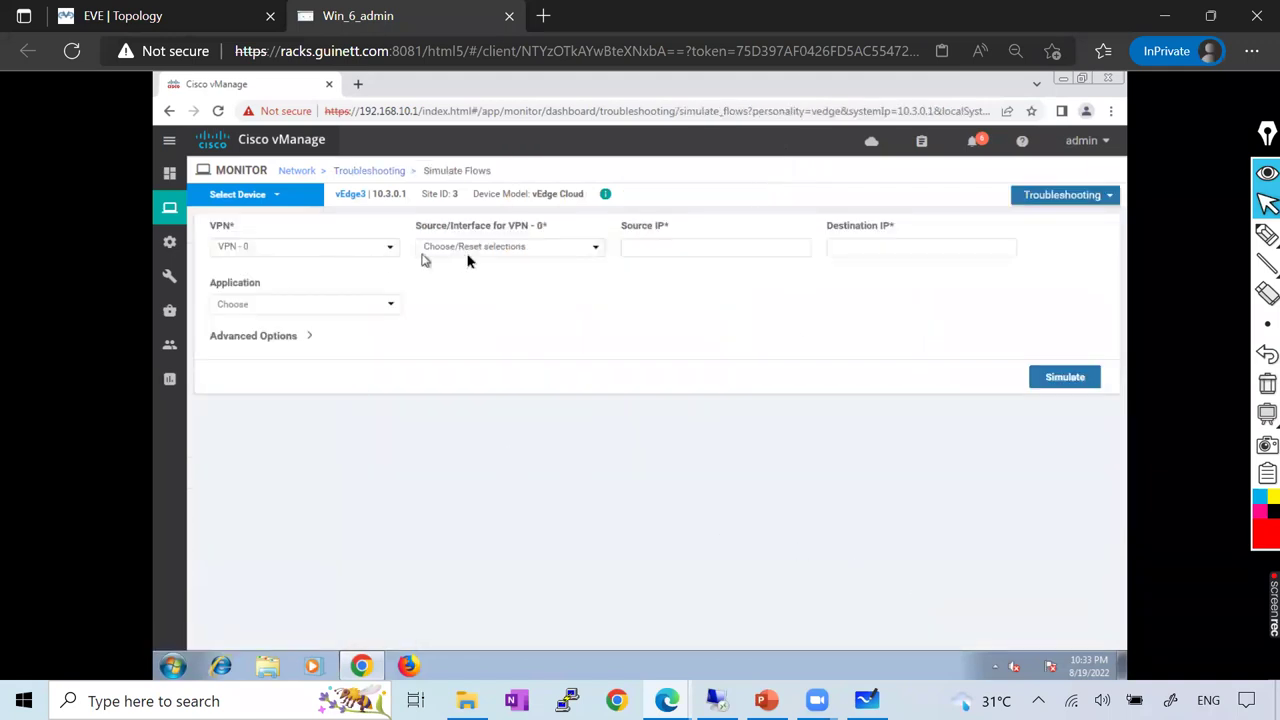
pyautogui.click(90, 16)
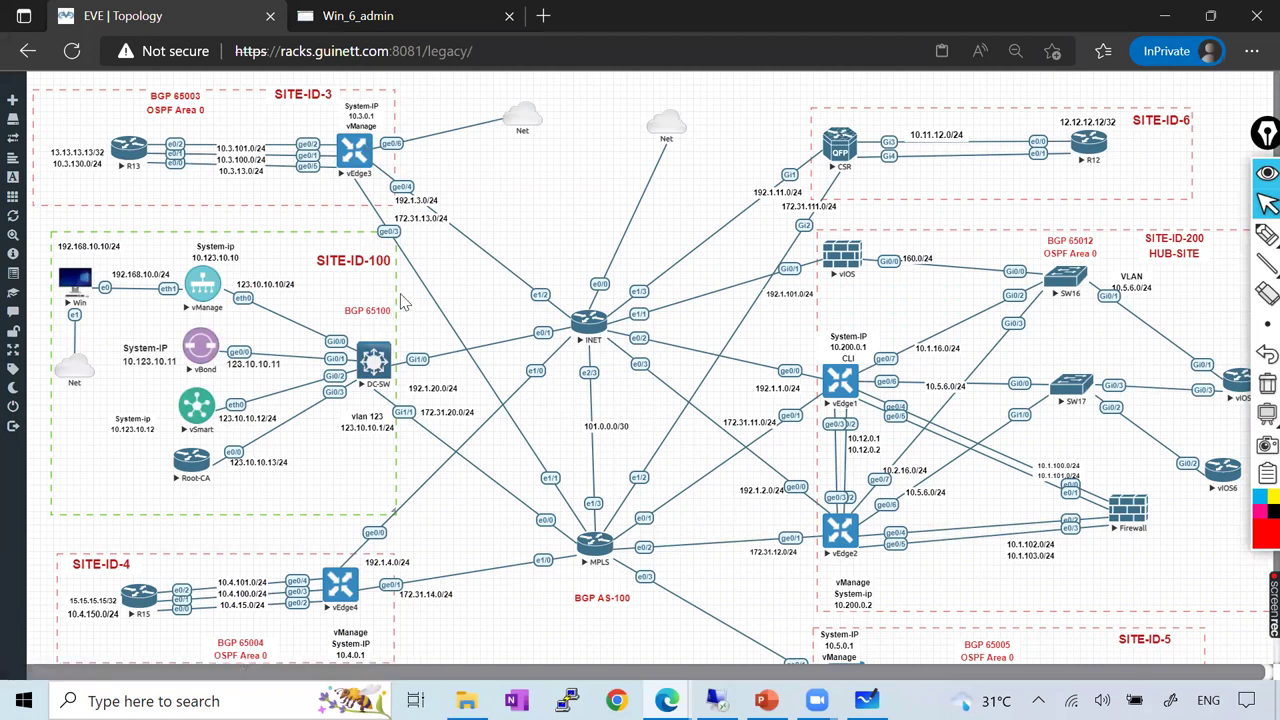
pyautogui.click(410, 20)
pyautogui.click(217, 18)
pyautogui.click(465, 17)
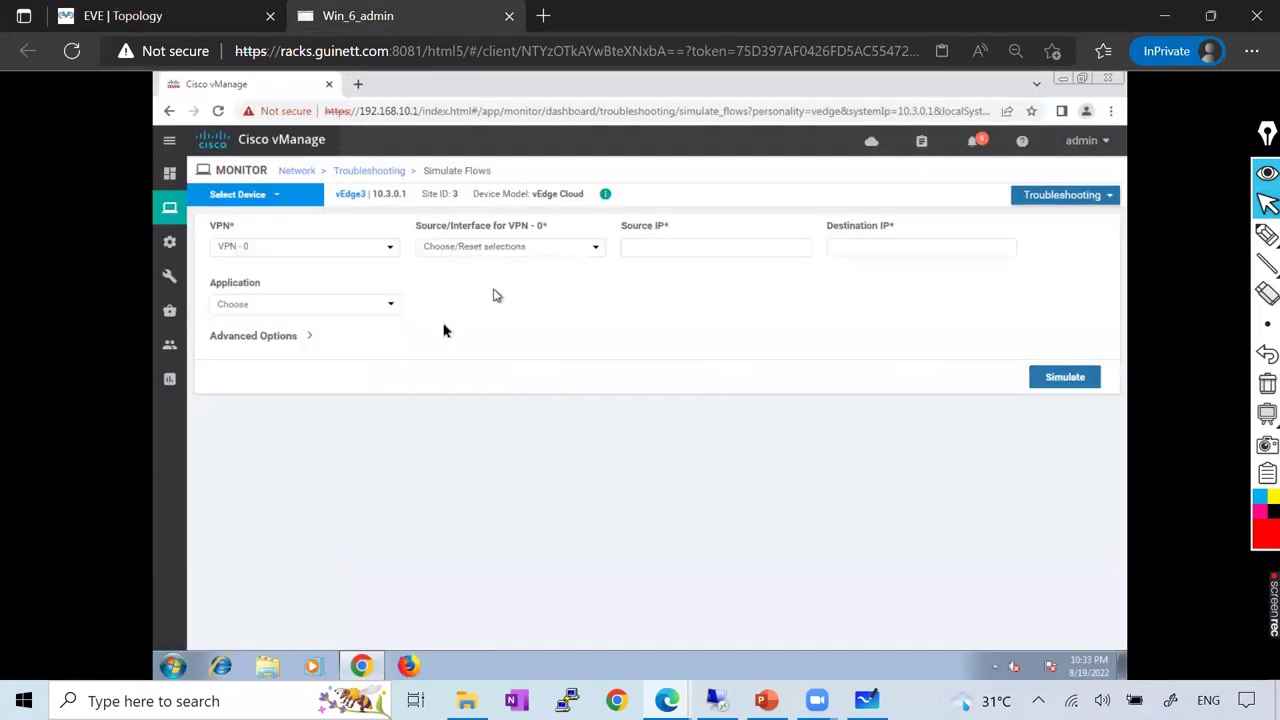
# Set the simulated flow to VPN 10, source interface ge0/5, destination 10.5.6.1
pyautogui.click(297, 253)
pyautogui.click(254, 249)
pyautogui.click(254, 247)
pyautogui.click(240, 274)
pyautogui.click(515, 247)
pyautogui.click(500, 274)
pyautogui.click(895, 252)
pyautogui.write('10')
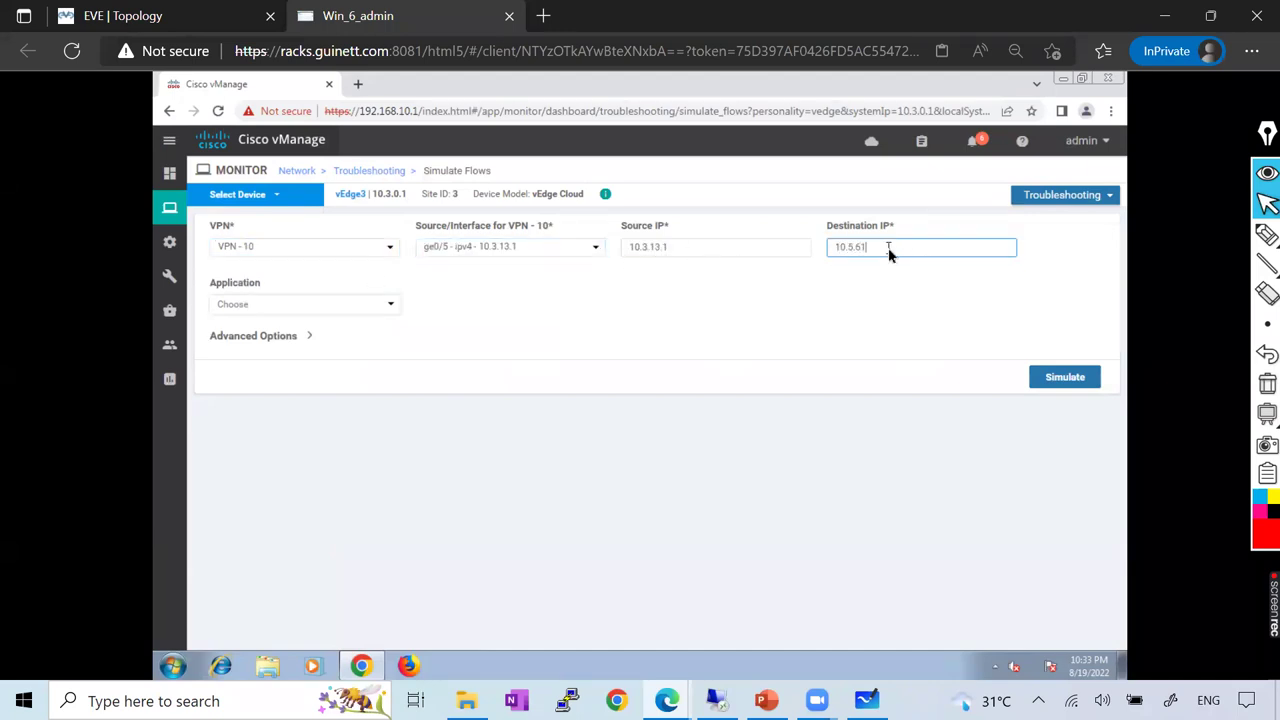
pyautogui.write('.5.6.1')
# Simulate the flow with protocol 6, source port 12345, destination port 80; it ends in Blackhole
pyautogui.click(262, 338)
pyautogui.click(454, 385)
pyautogui.write('6')
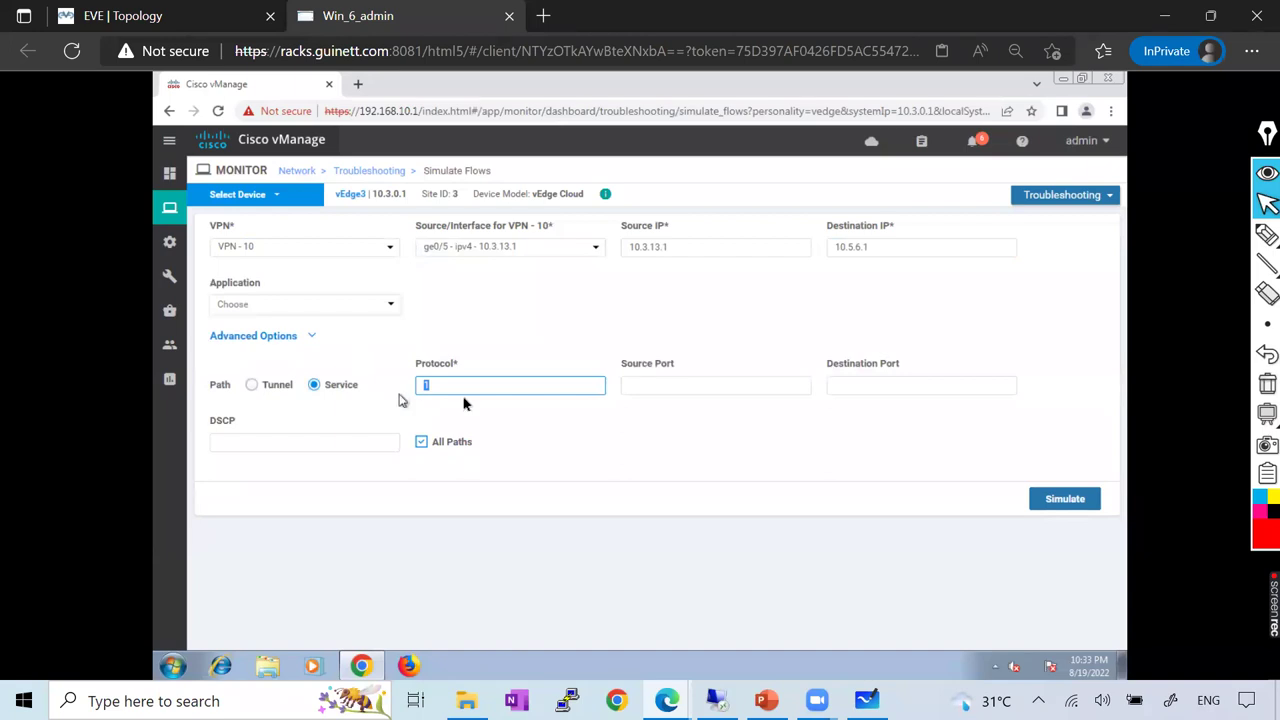
pyautogui.click(645, 388)
pyautogui.write('12345')
pyautogui.click(866, 388)
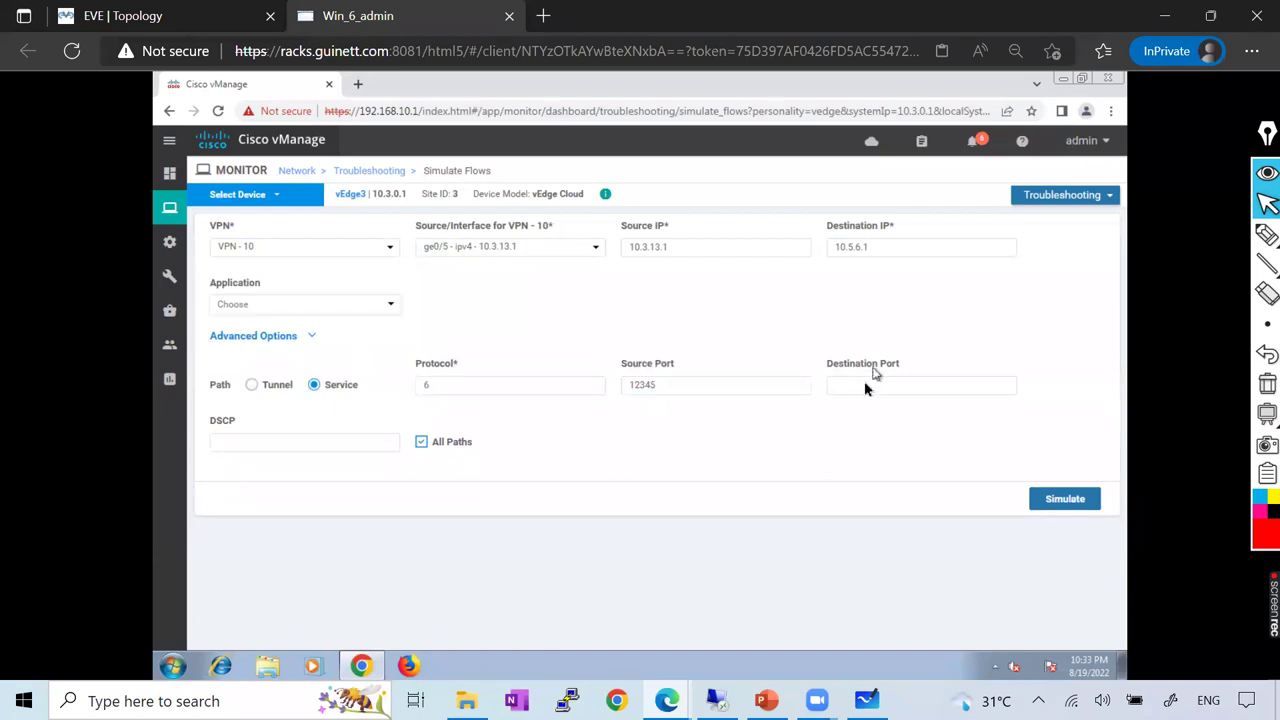
pyautogui.write('80')
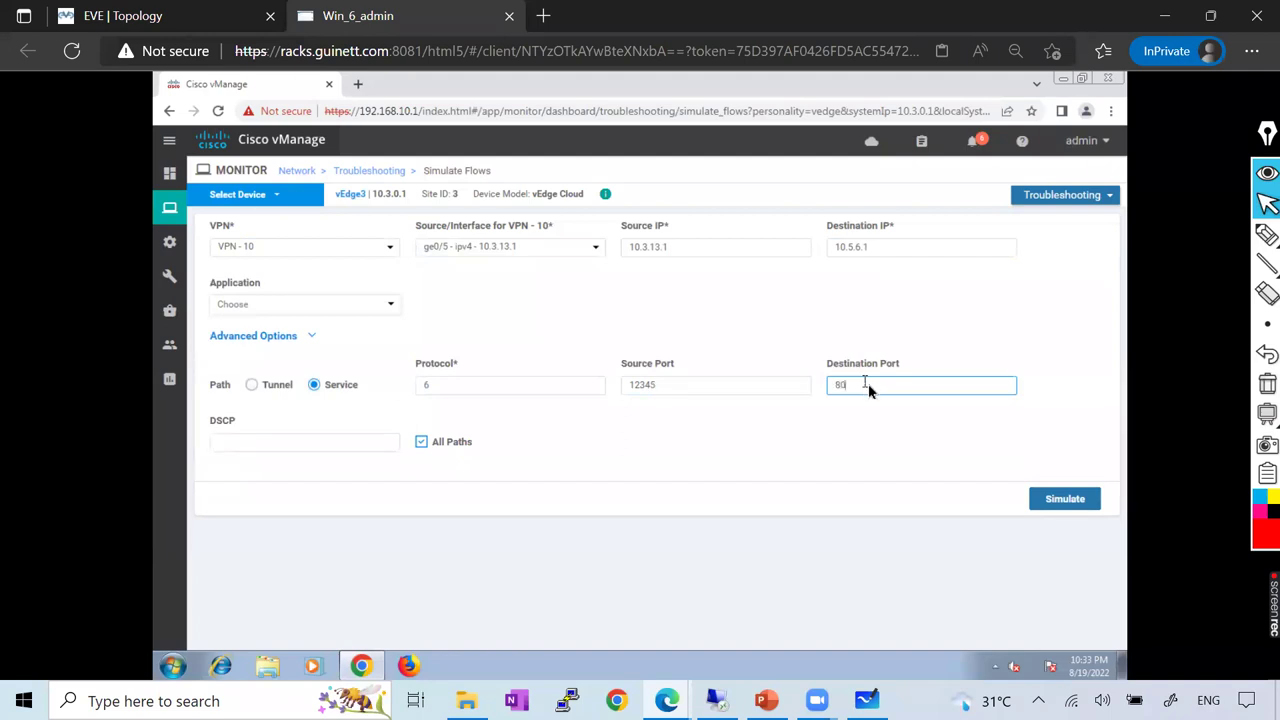
pyautogui.click(1058, 500)
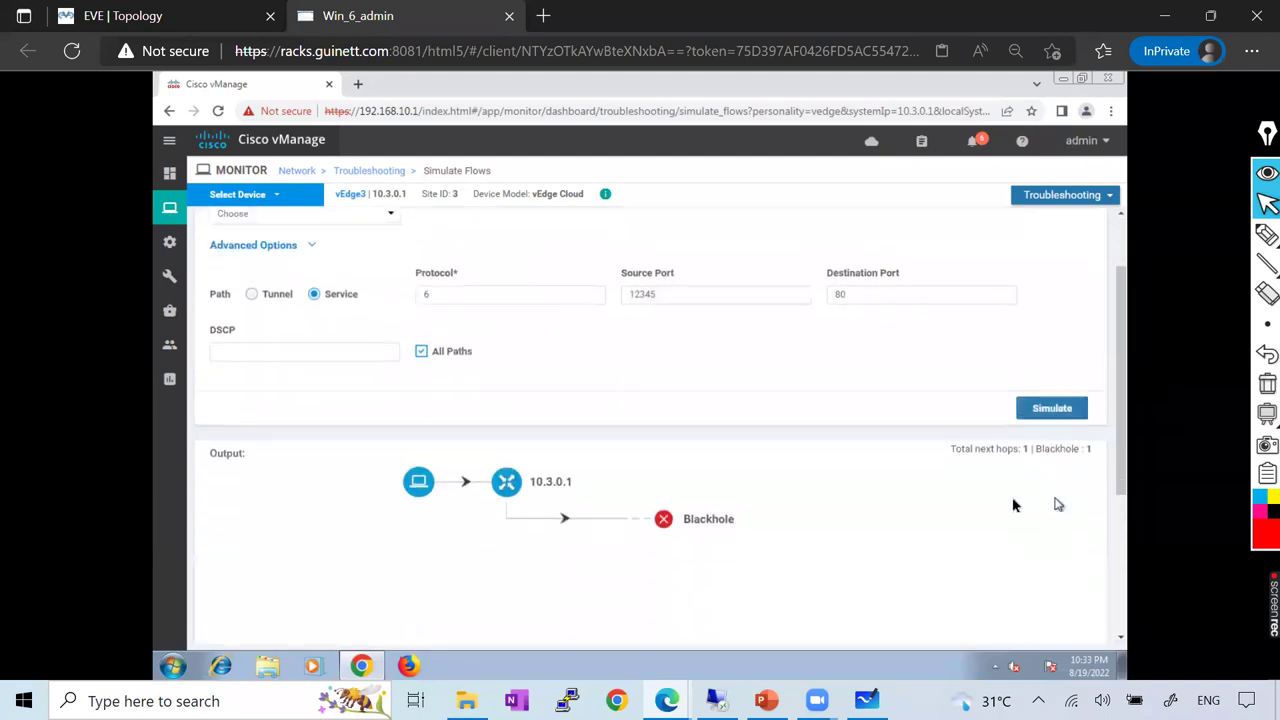
pyautogui.scroll(-3, 666, 386)
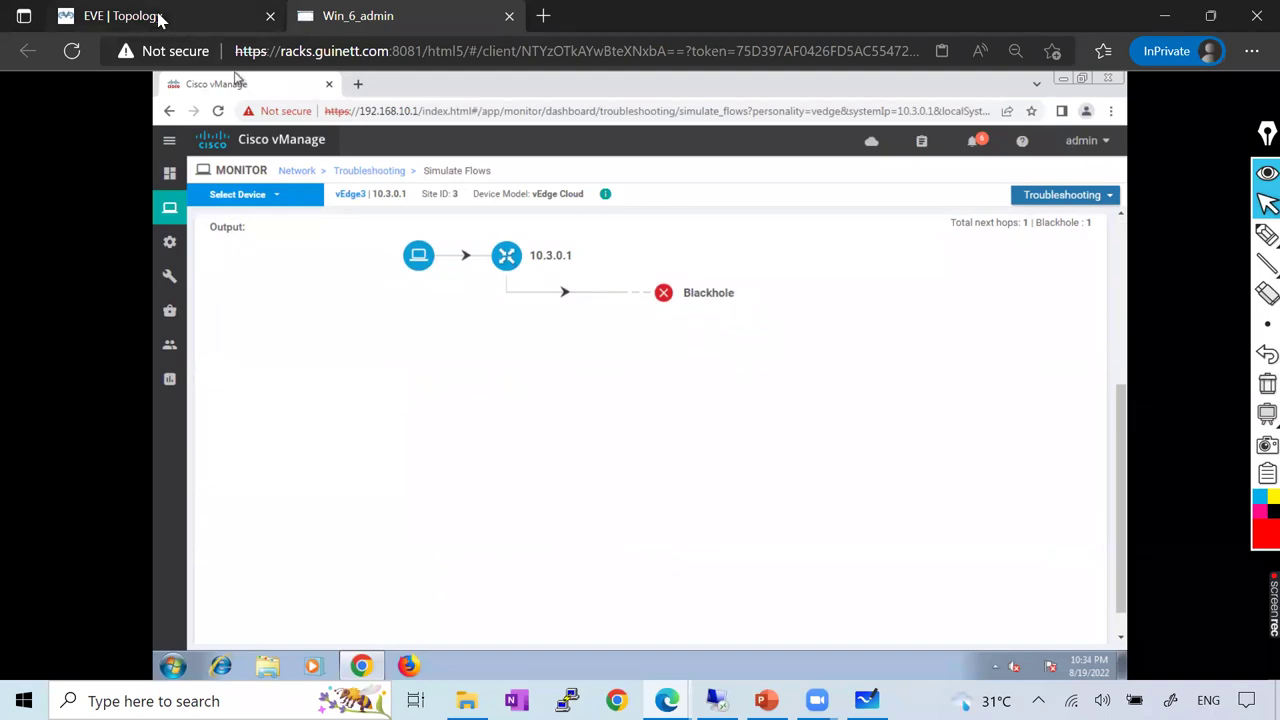
pyautogui.scroll(3, 783, 448)
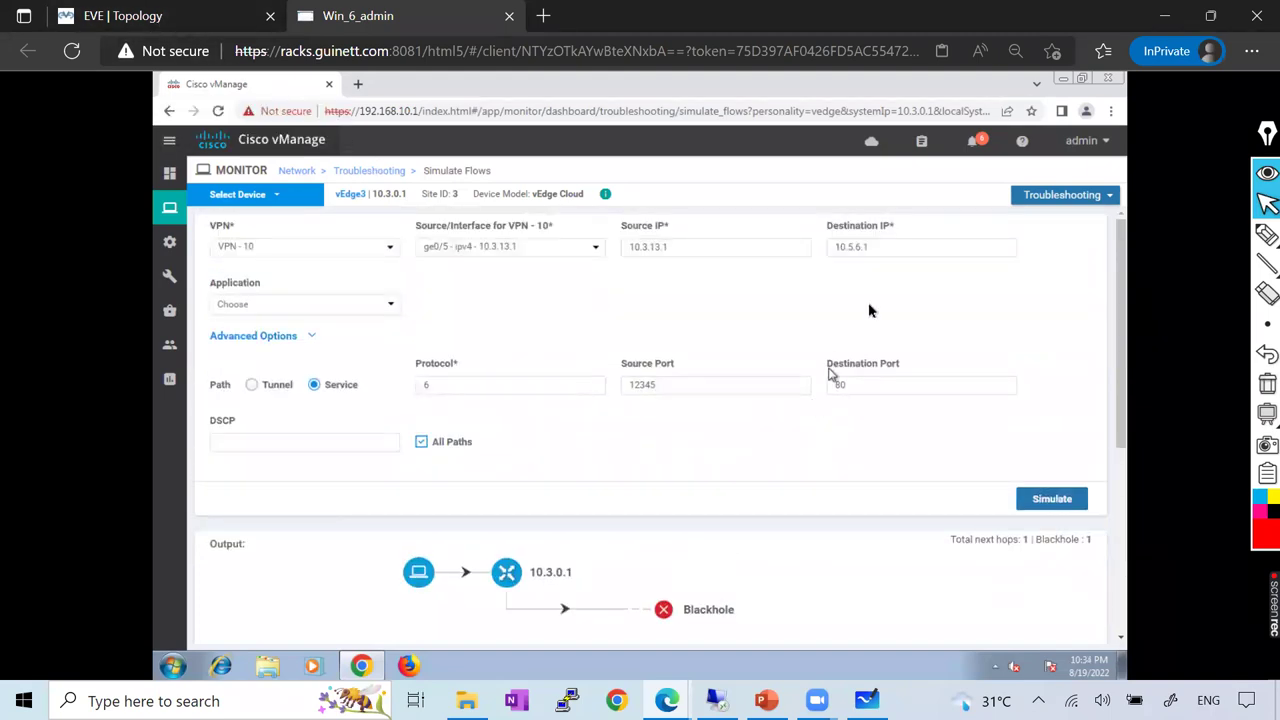
# Begin replacing the destination IP, then return to the EVE topology
pyautogui.moveTo(878, 252); pyautogui.dragTo(796, 253)
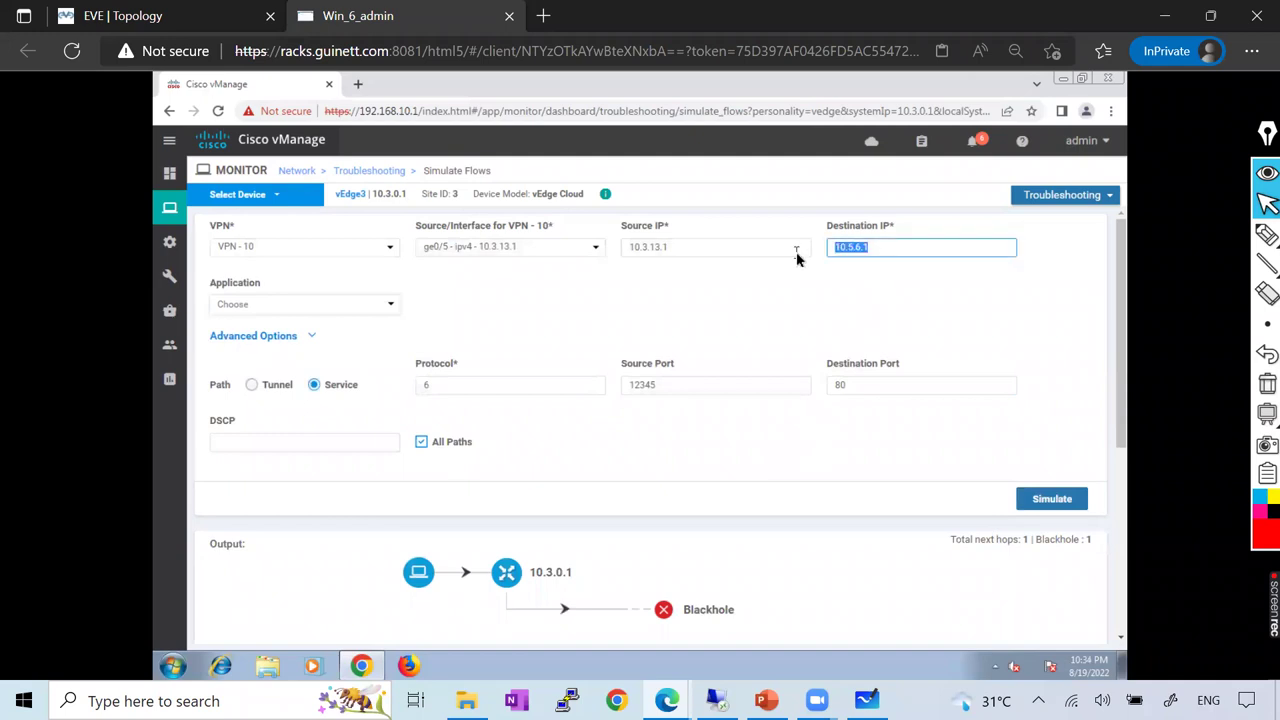
pyautogui.write('10')
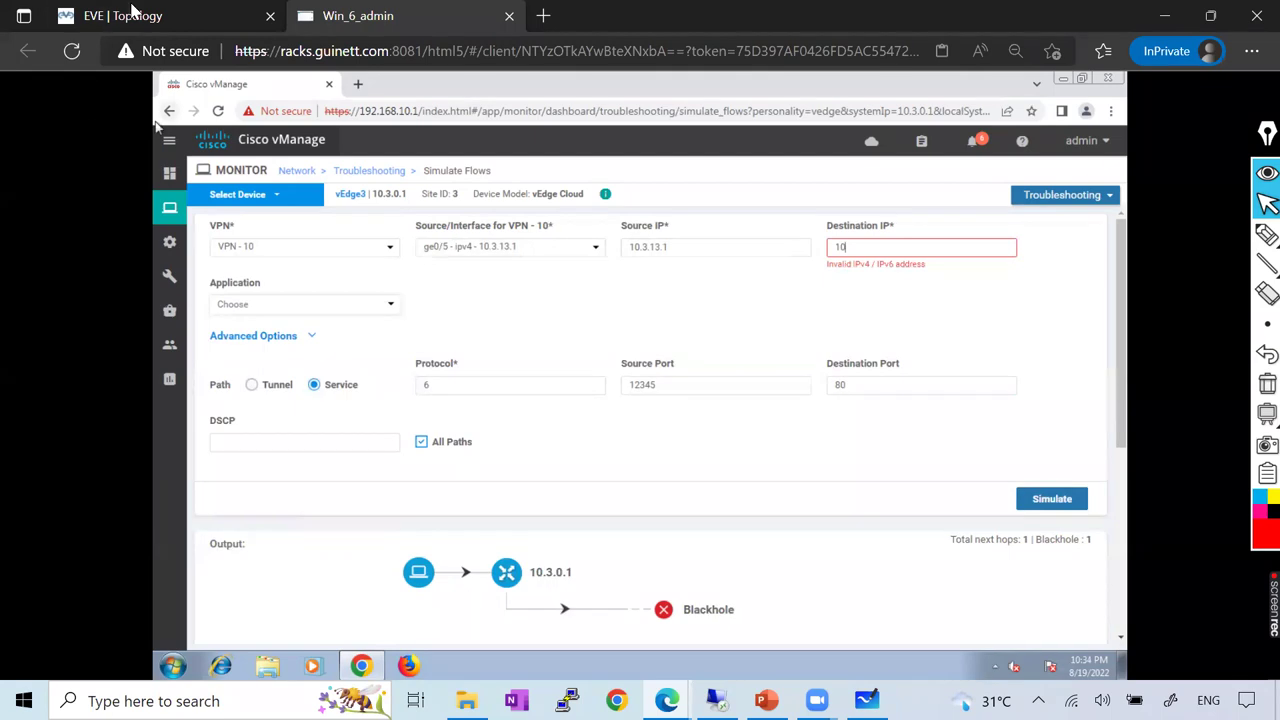
pyautogui.hotkey('ctrl', 'Tab')
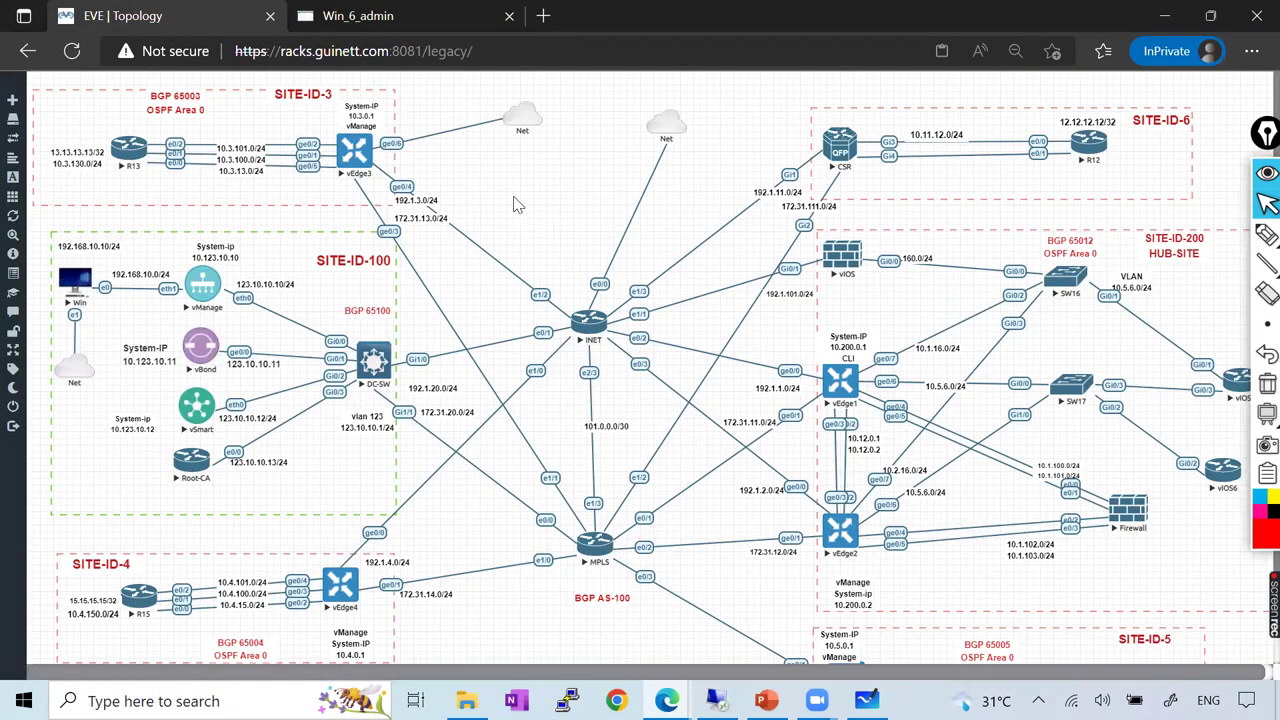
# Log into the vEdge3 console as admin and show the running config
pyautogui.click(357, 168)
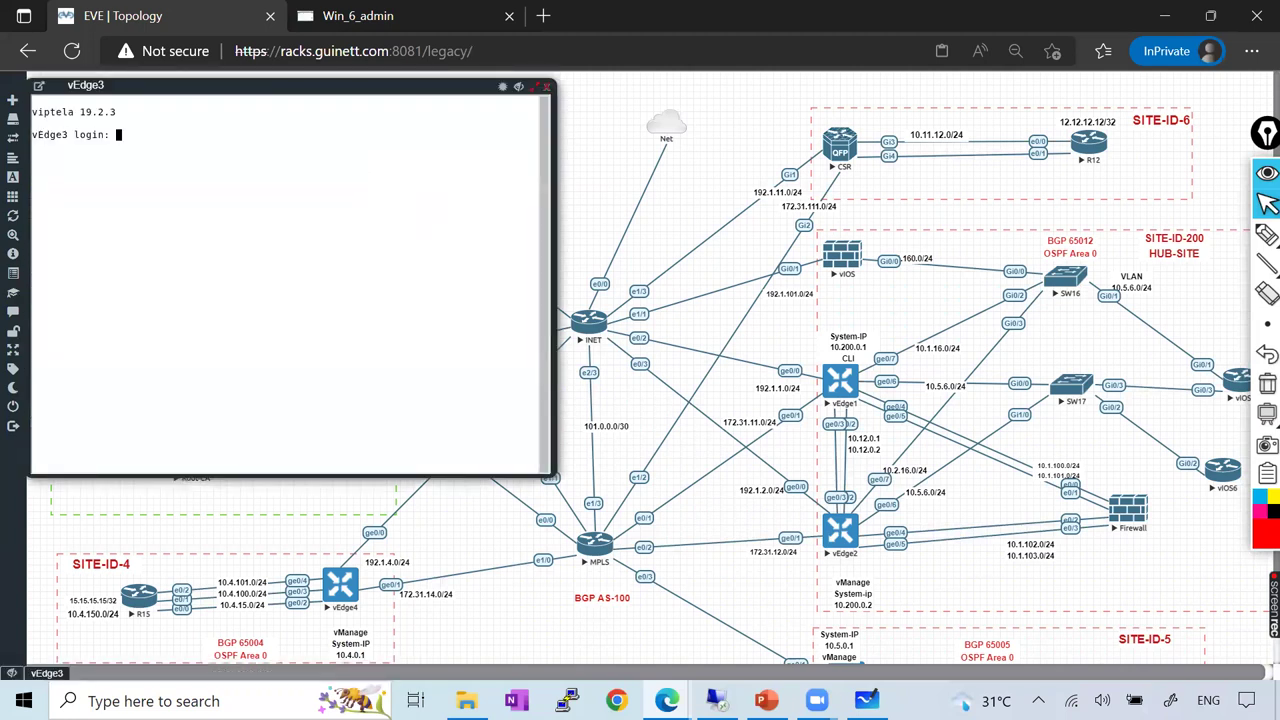
pyautogui.press('Return')
pyautogui.press('Return')
pyautogui.press('Return')
pyautogui.write('adm')
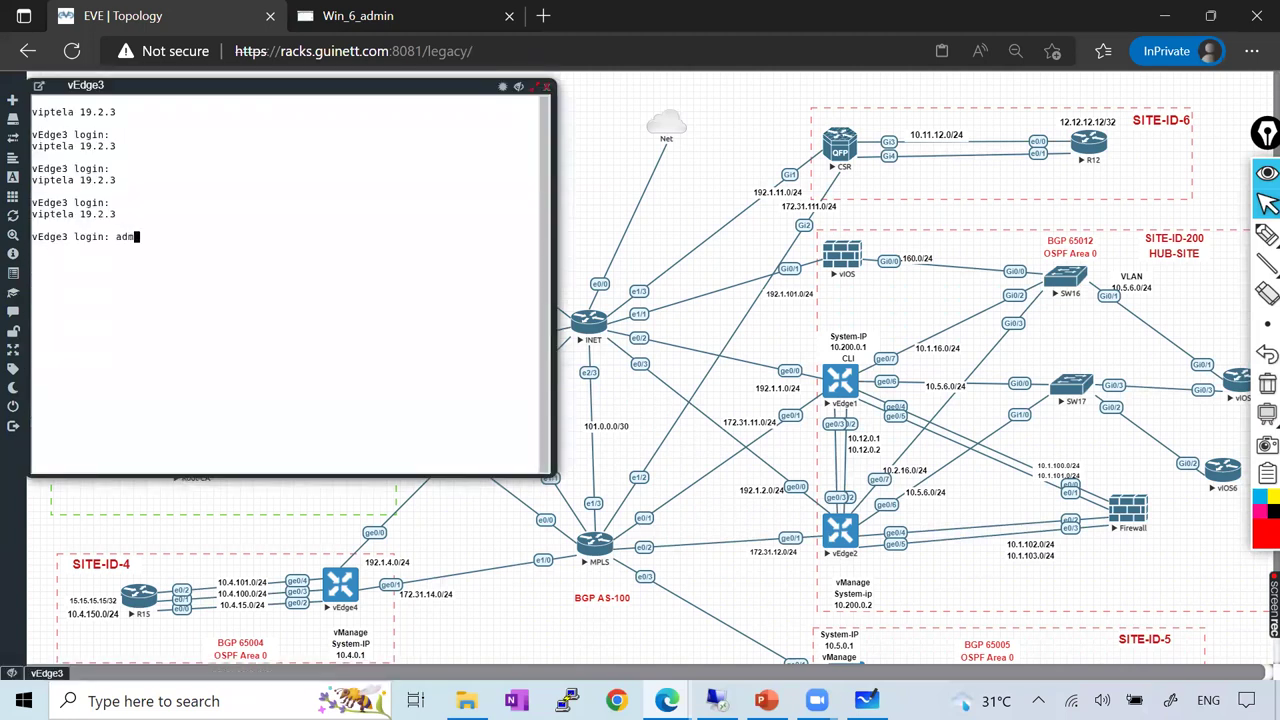
pyautogui.press('Return')
pyautogui.press('Return')
pyautogui.press('Return')
pyautogui.press('Return')
pyautogui.press('Return')
pyautogui.write('sh run')
pyautogui.press('Return')
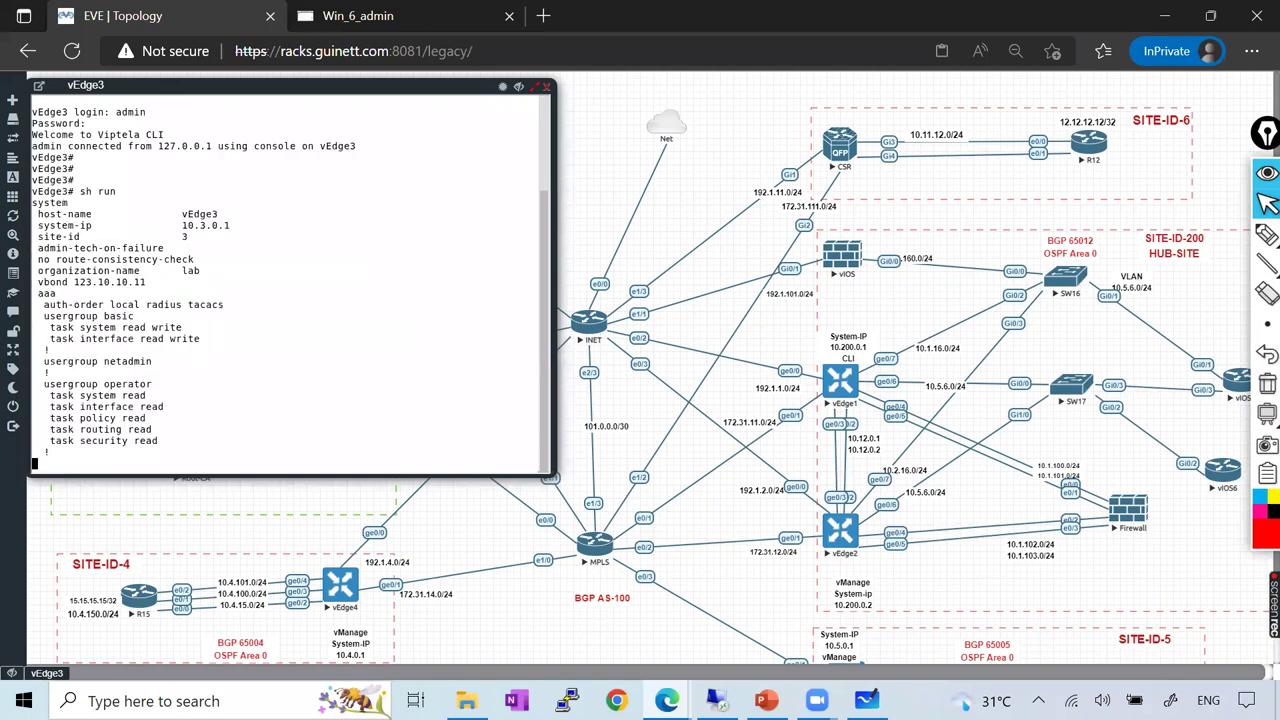
pyautogui.press('space')
pyautogui.press('space')
pyautogui.press('space')
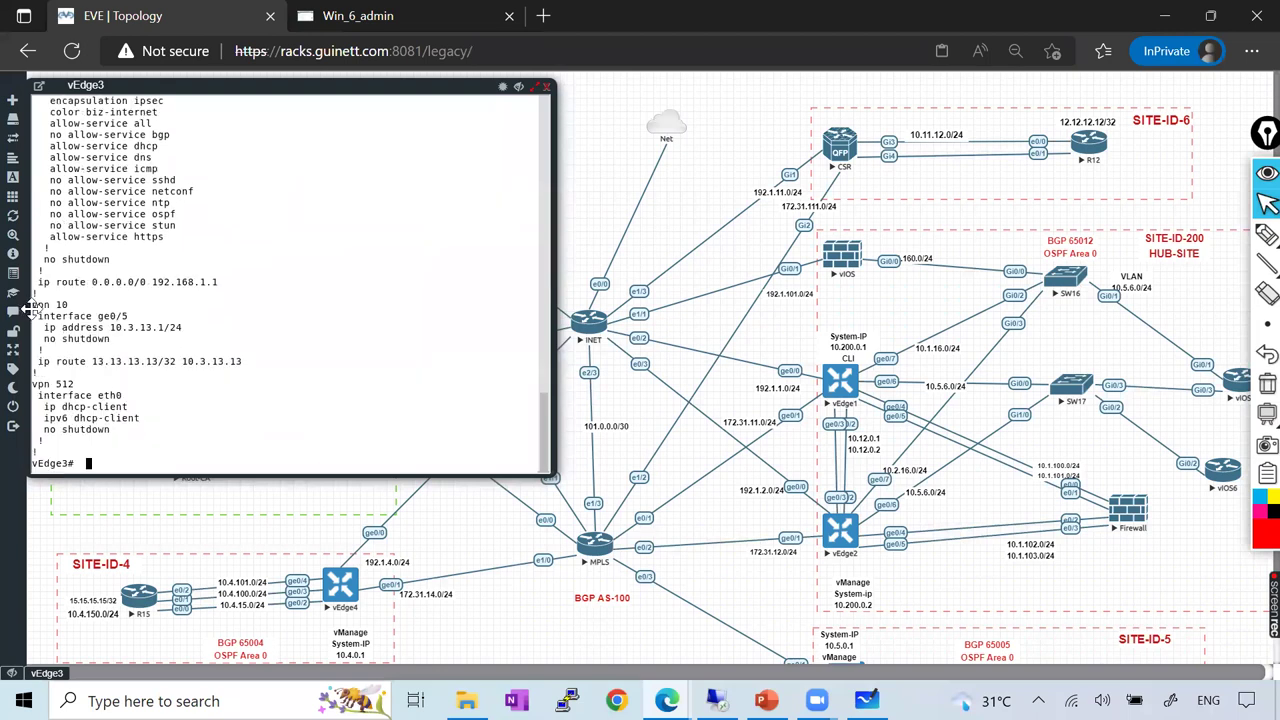
# Show the VPN 10 route table, highlighting 10.5.101.0/24 via OMP, then close the console
pyautogui.moveTo(373, 327); pyautogui.dragTo(478, 373)
pyautogui.write('sh ip route vpn 10')
pyautogui.press('Return')
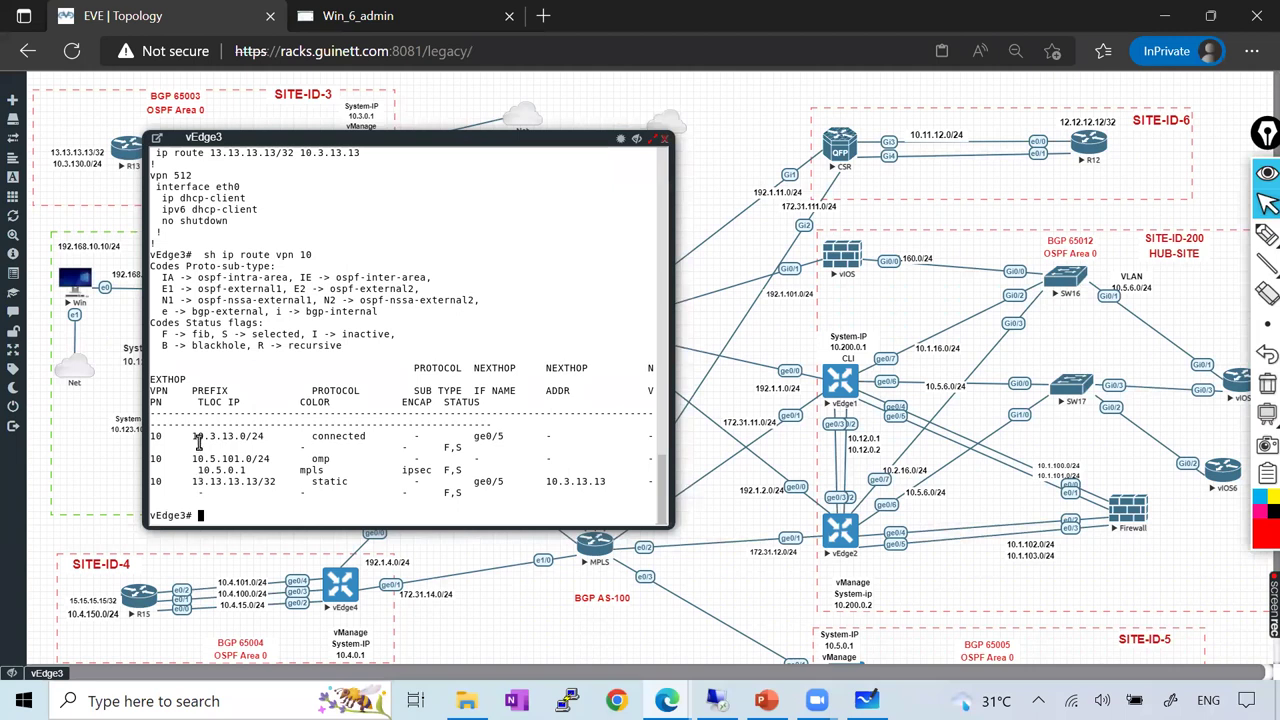
pyautogui.moveTo(195, 435); pyautogui.dragTo(258, 458)
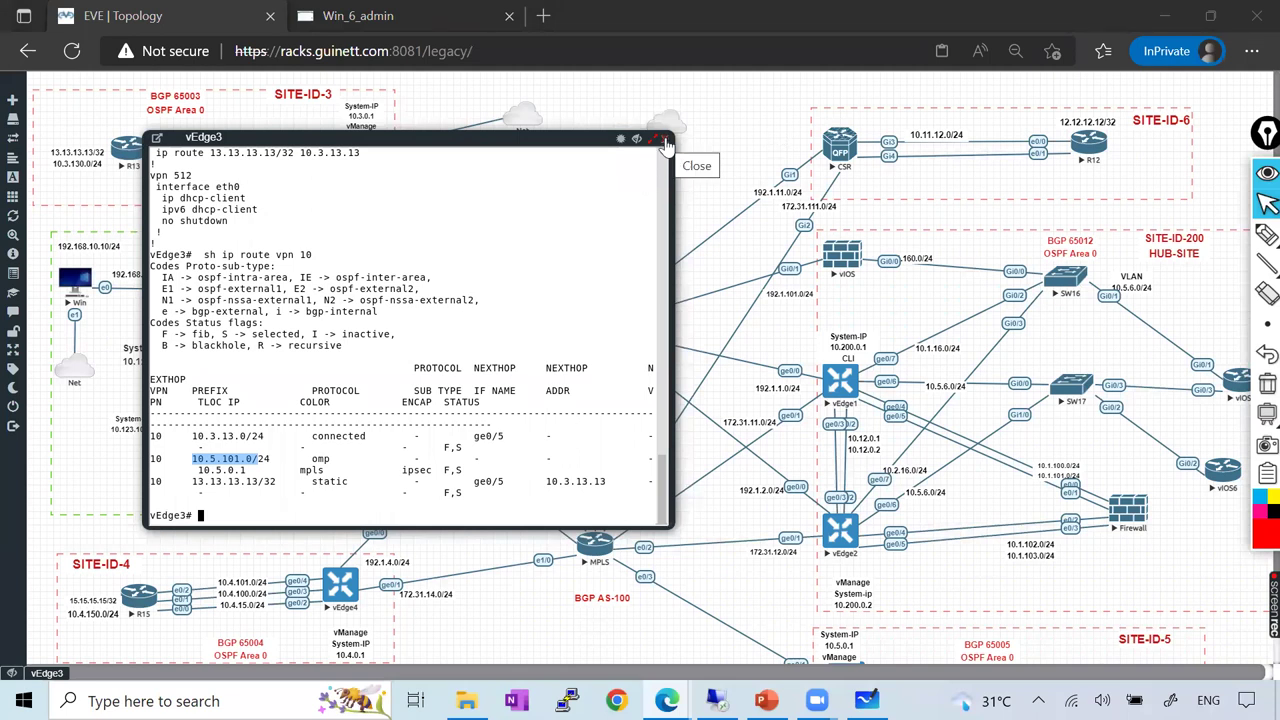
pyautogui.moveTo(192, 459); pyautogui.dragTo(251, 456)
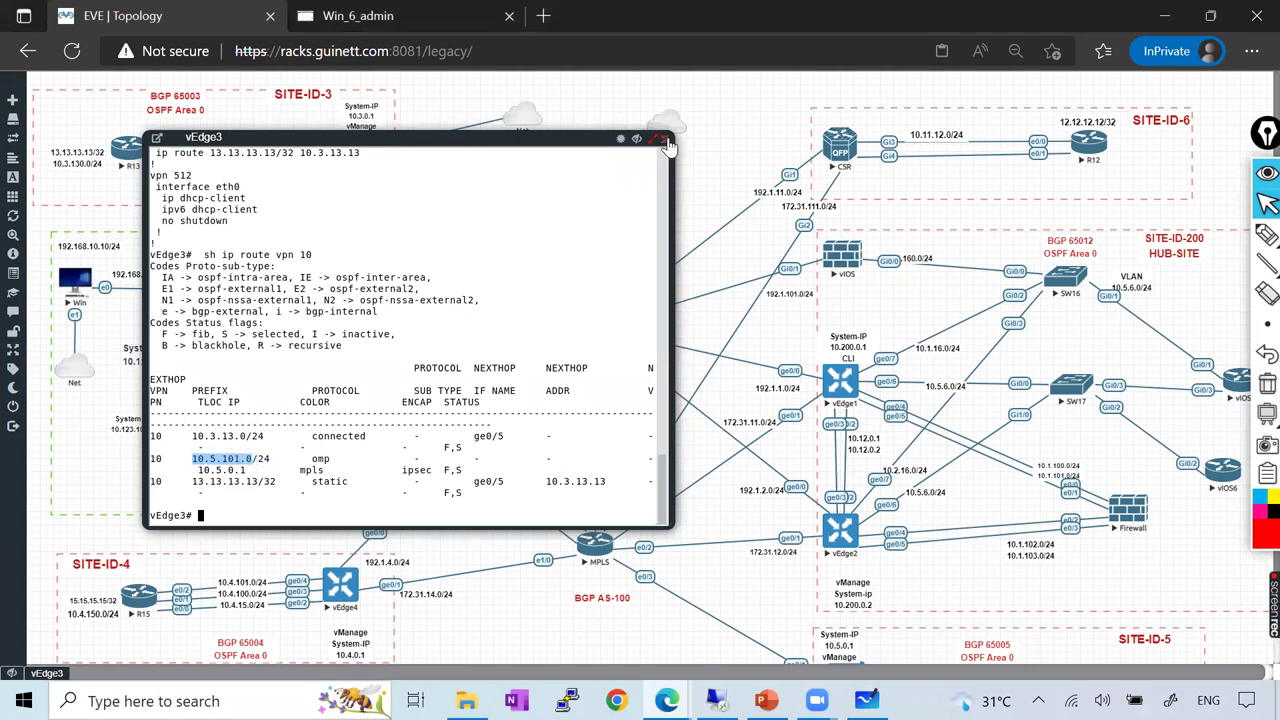
pyautogui.click(390, 18)
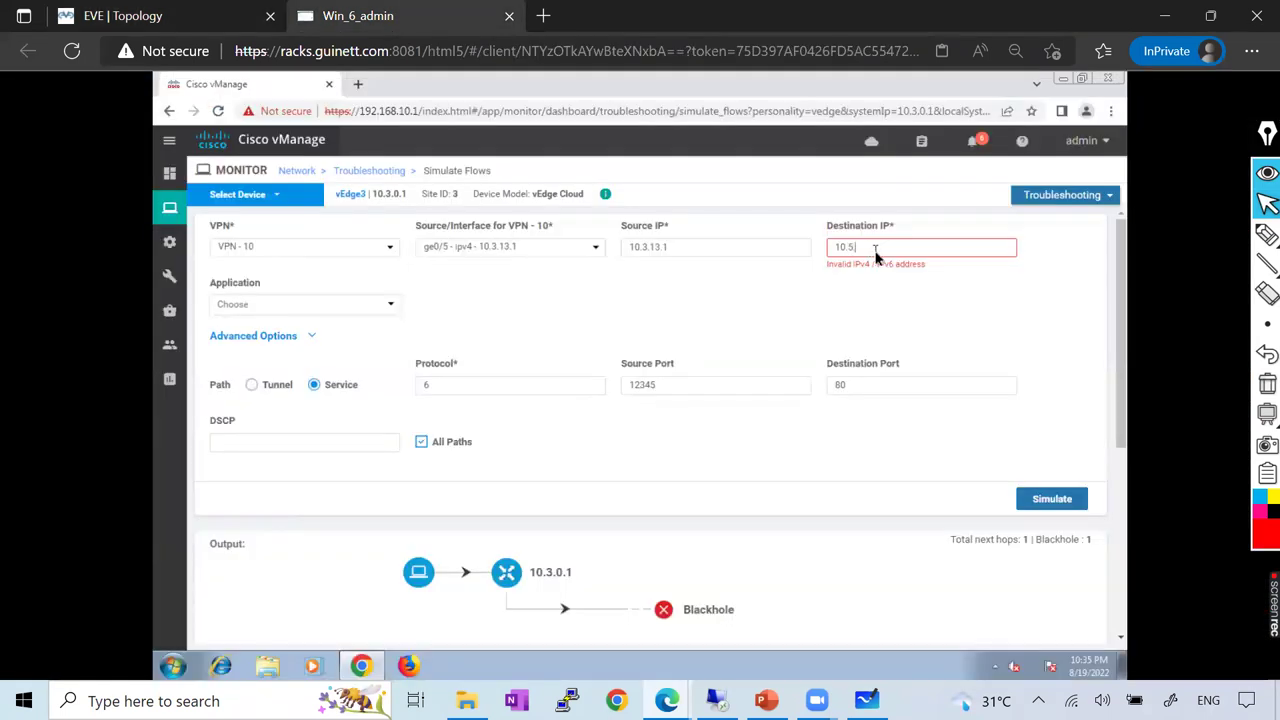
# Rerun the simulation to 10.5.101.1, exiting over mpls IPsec to 10.5.0.1, then return to EVE
pyautogui.write('.101.1')
pyautogui.click(1052, 496)
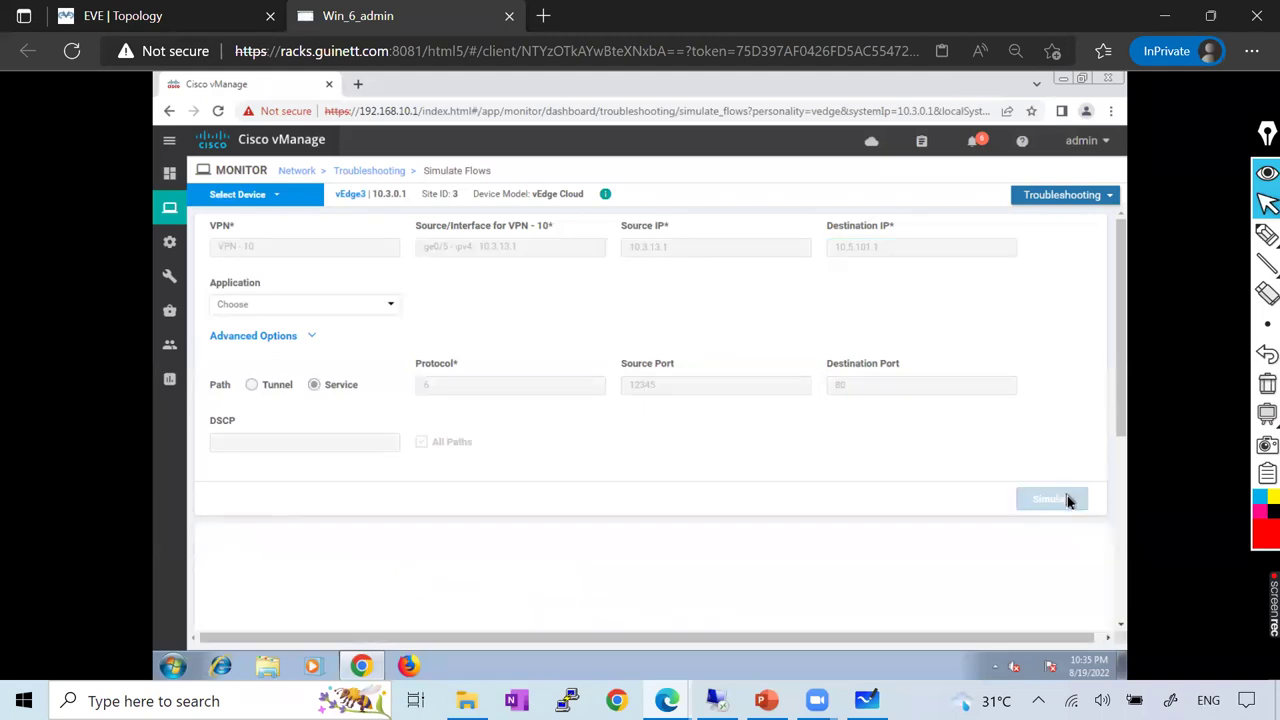
pyautogui.scroll(3, 542, 343)
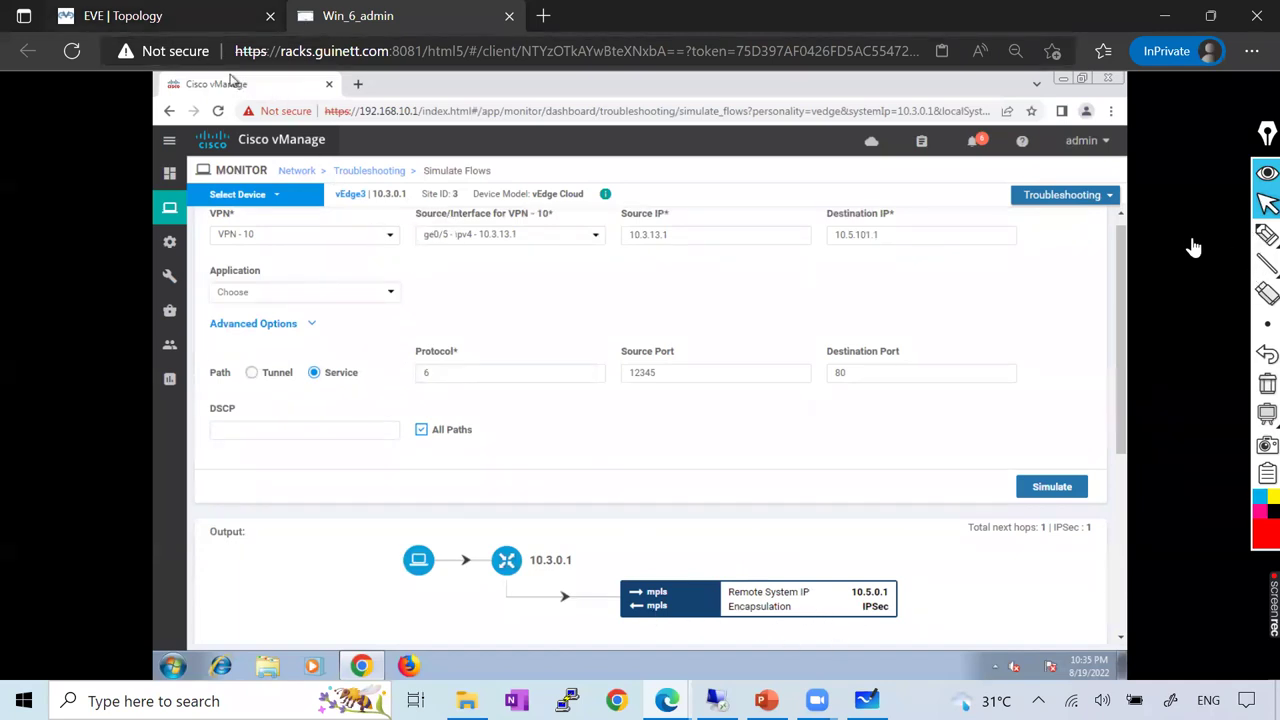
pyautogui.hotkey('ctrl', 'Tab')
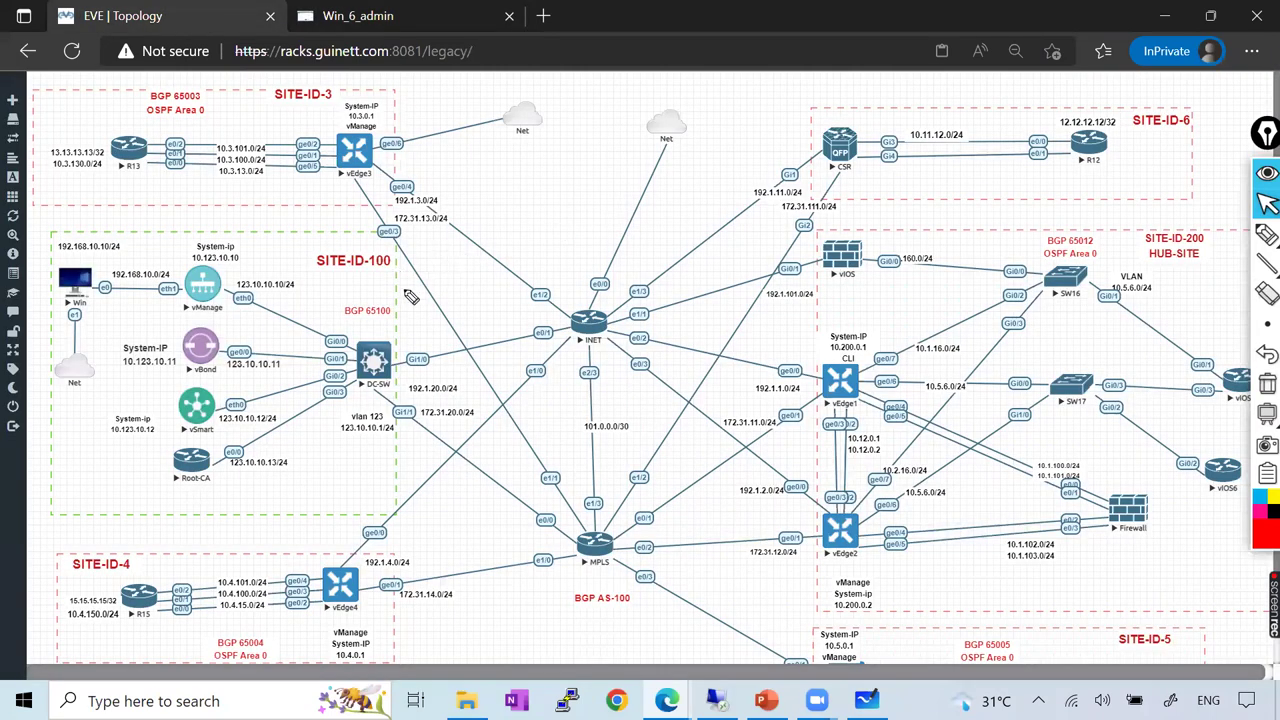
# Draw a check mark near SITE-ID-100 on the topology, then erase all marks
pyautogui.click(1267, 234)
pyautogui.click(1267, 383)
pyautogui.moveTo(392, 280)
pyautogui.mouseDown()
pyautogui.moveTo(490, 249)
pyautogui.moveTo(466, 248)
pyautogui.mouseUp()
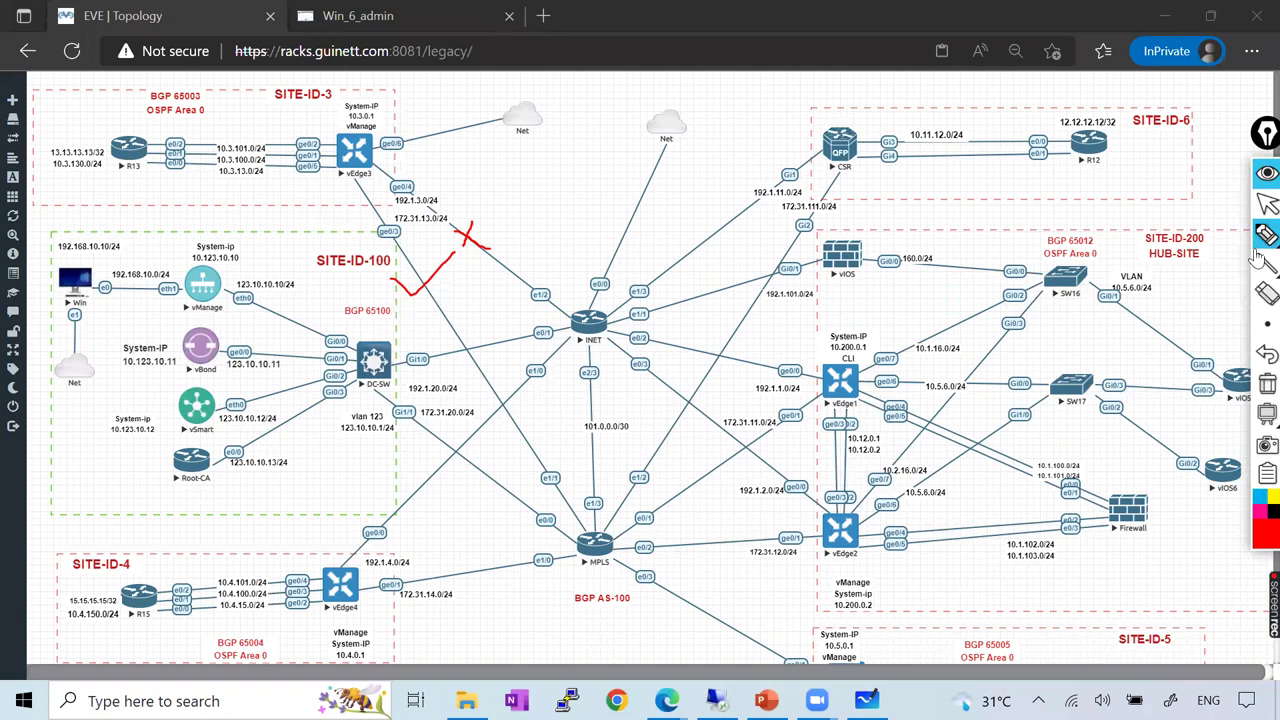
pyautogui.click(1267, 383)
pyautogui.click(1267, 203)
# Return vManage to vEdge3's Troubleshooting overview and bring up the PowerPoint presentation
pyautogui.click(350, 16)
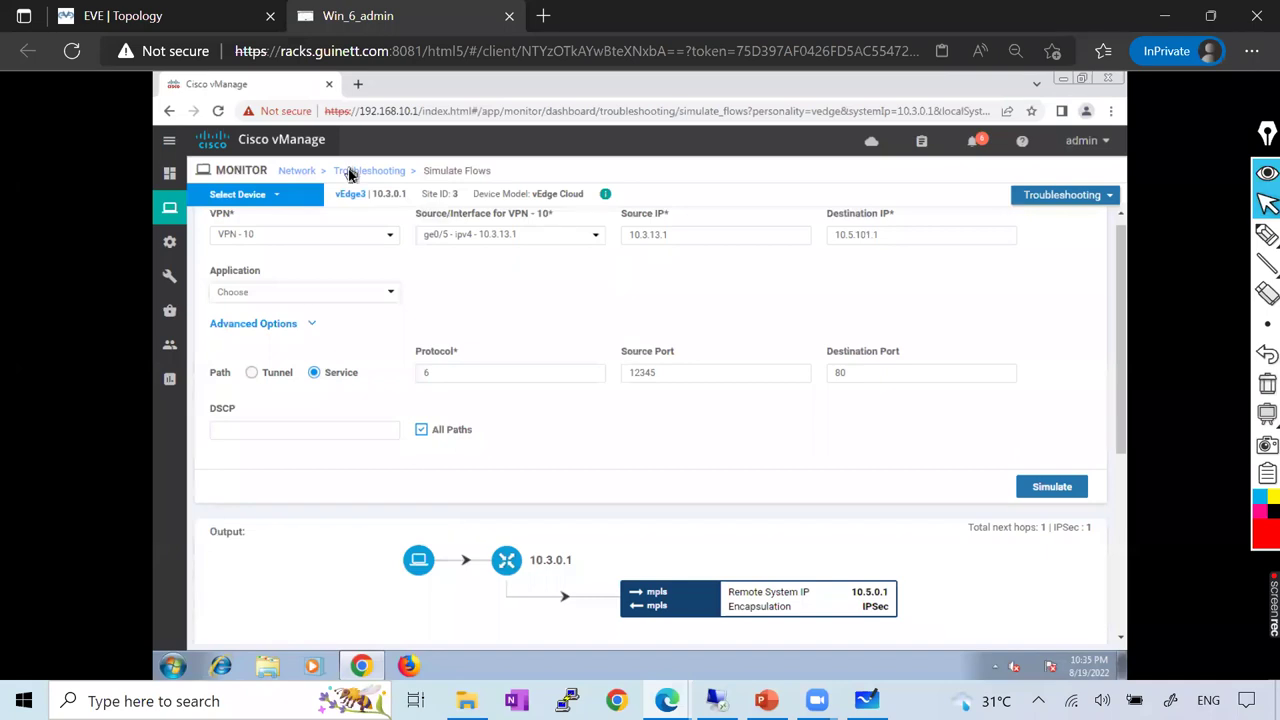
pyautogui.click(350, 175)
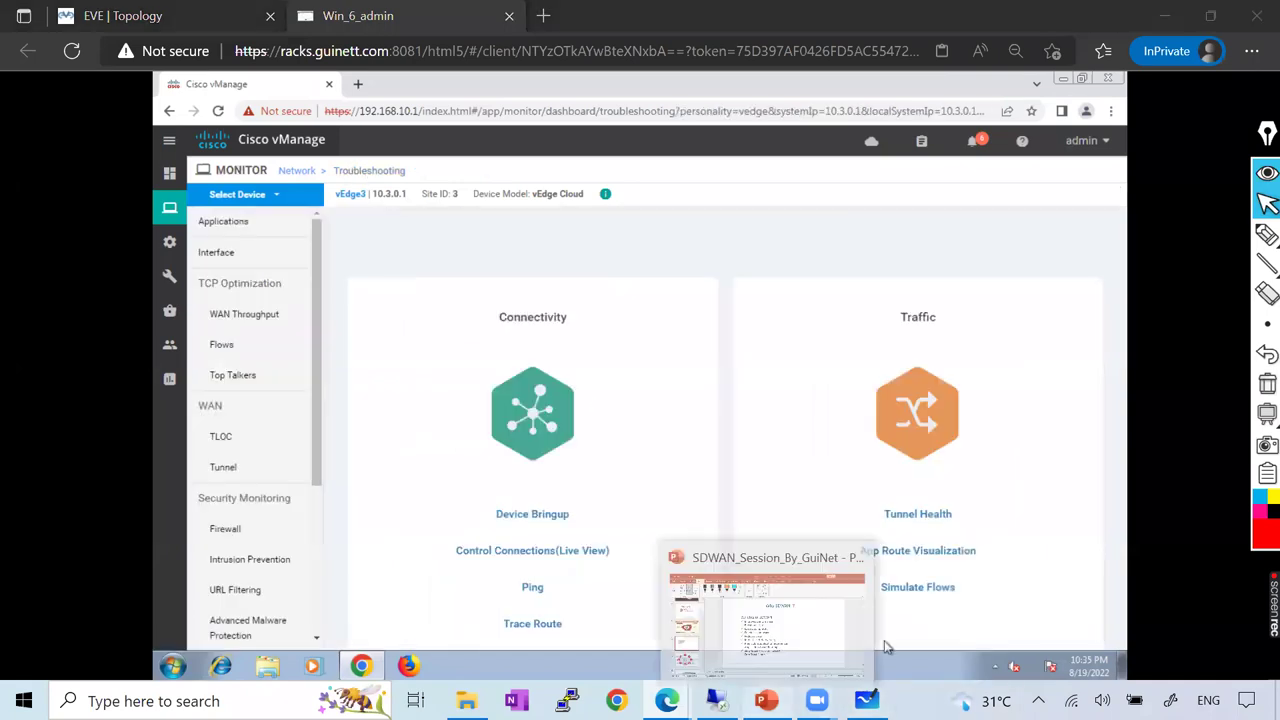
pyautogui.click(860, 630)
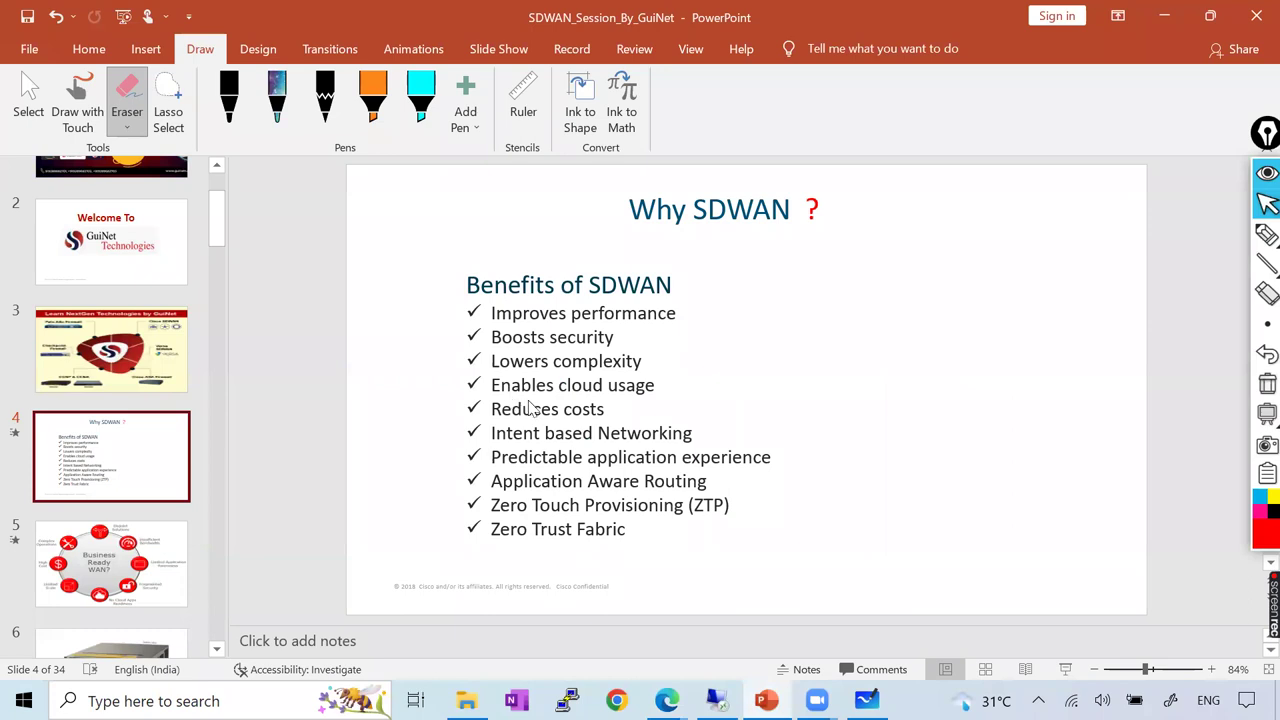